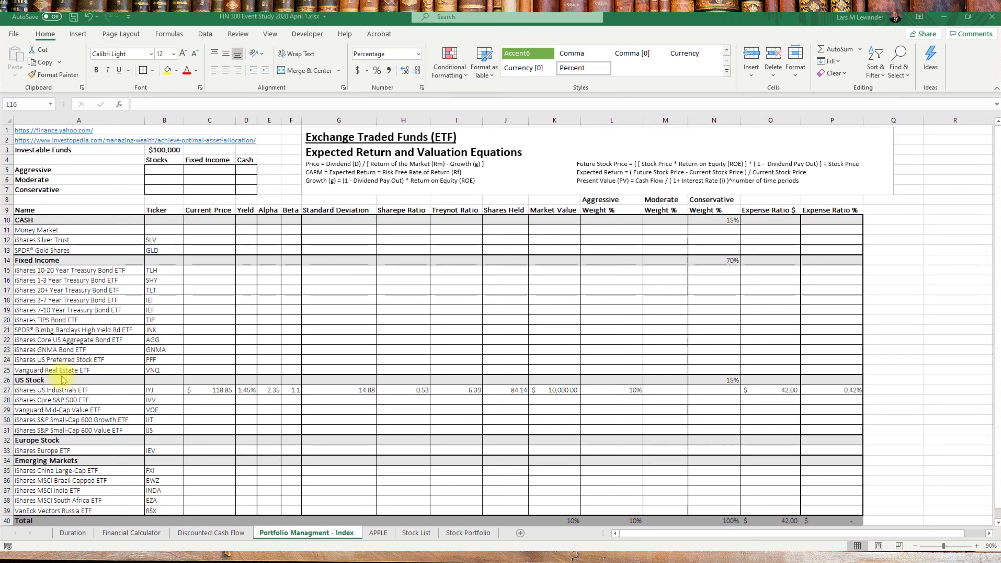
click(159, 391)
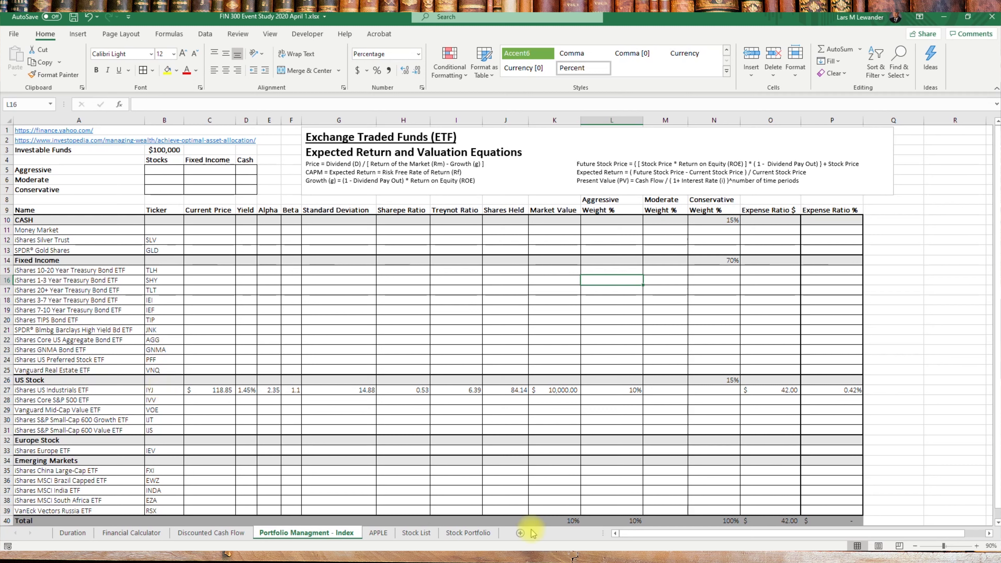
click(528, 560)
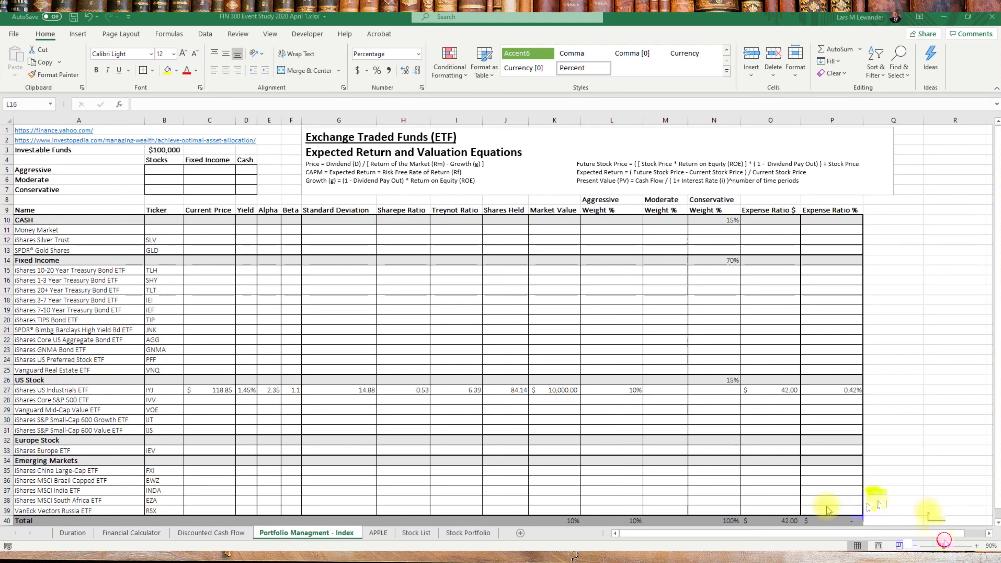
Step: Shift the weight and expense ratio columns two columns right, then move the Expense Ratio % column beside Market Value in column L
mouse_move(852, 520)
mouse_down()
mouse_move(695, 433)
mouse_move(616, 226)
mouse_move(620, 208)
mouse_move(587, 202)
mouse_move(714, 201)
mouse_up()
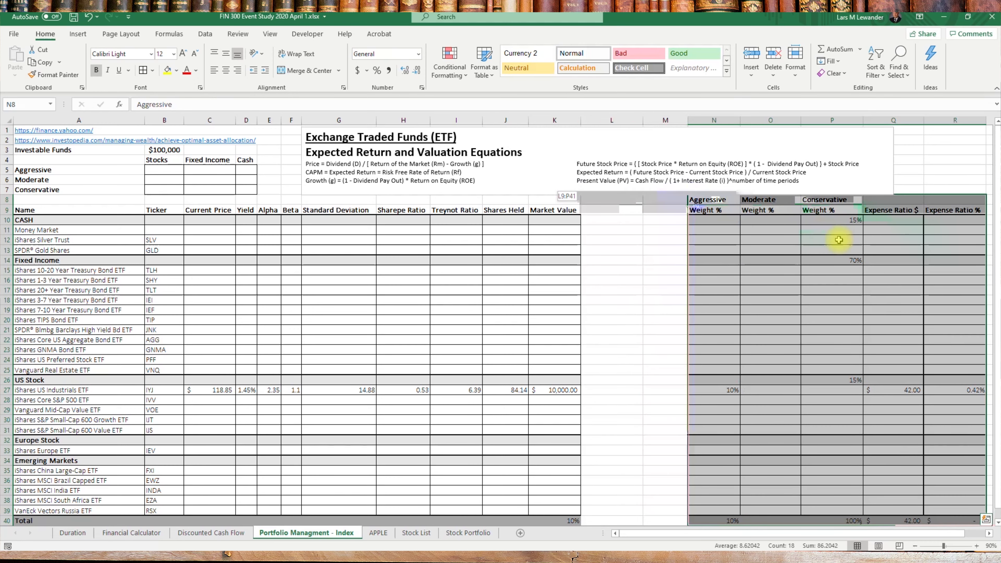
click(945, 211)
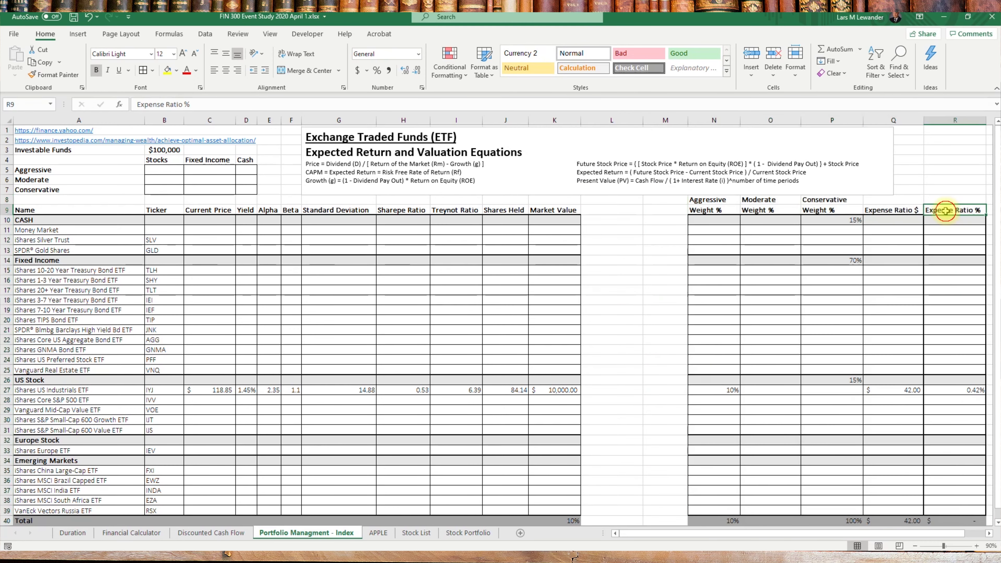
drag(944, 207, 941, 526)
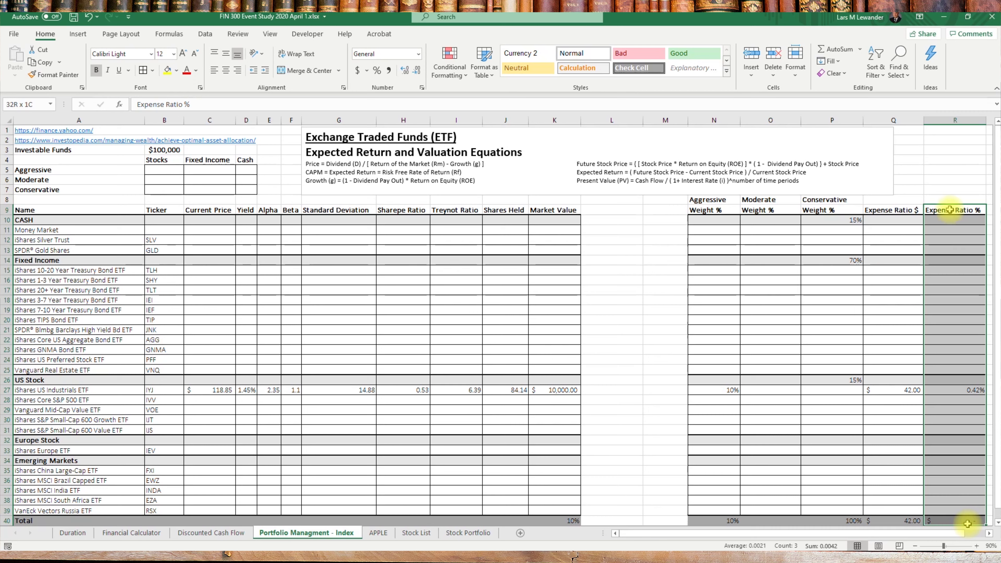
drag(946, 204, 625, 208)
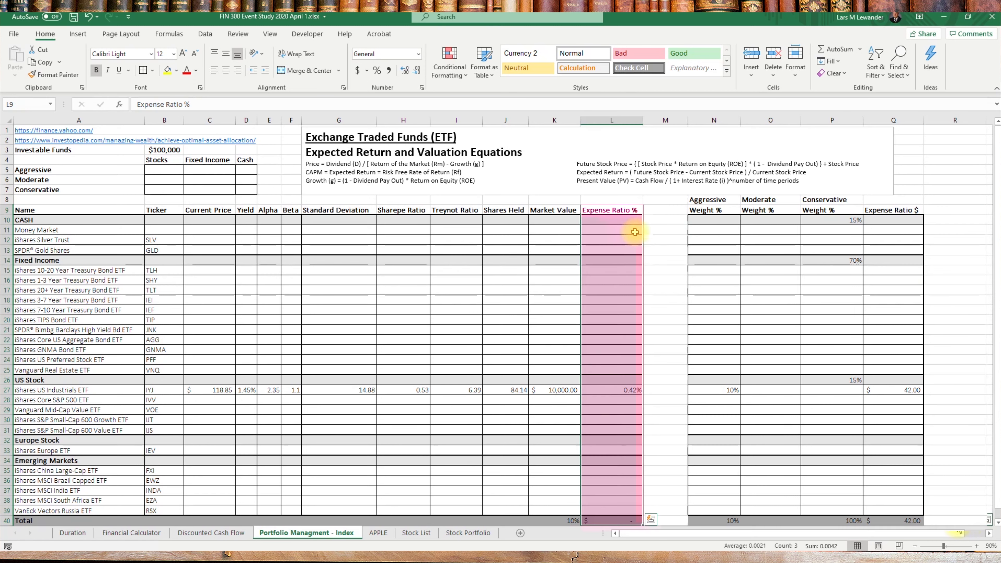
click(648, 239)
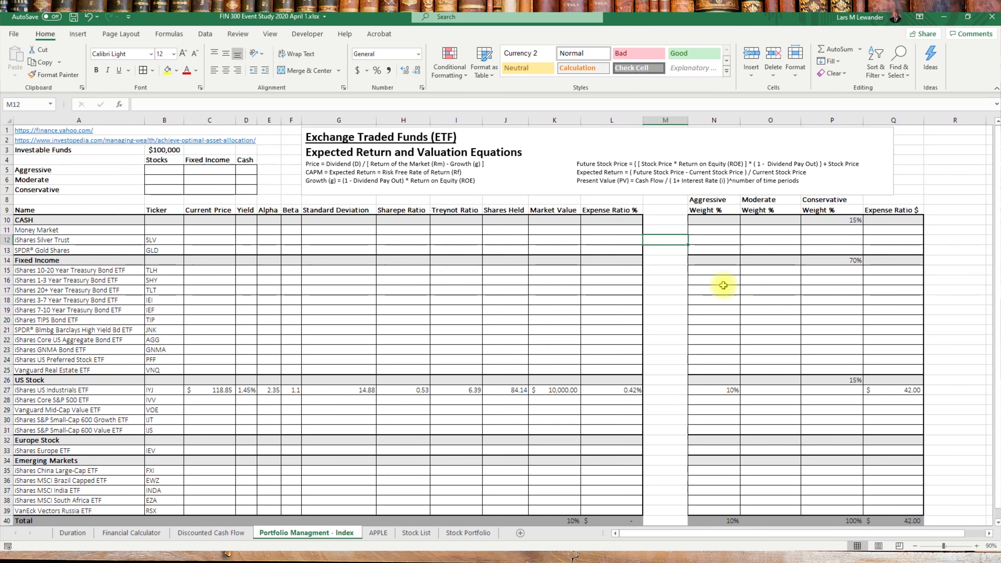
Step: Move the Aggressive Weight % column into column M and copy the Expense Ratio $ column into column N beside it
drag(712, 202, 703, 533)
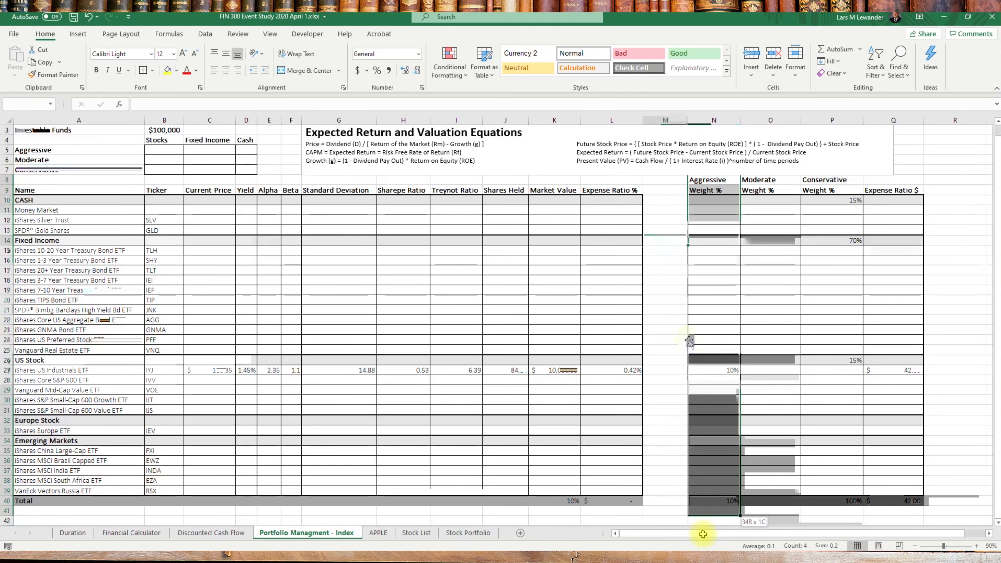
drag(689, 341, 682, 362)
drag(895, 182, 885, 486)
right_click(907, 461)
click(847, 243)
click(718, 181)
right_click(719, 181)
click(741, 232)
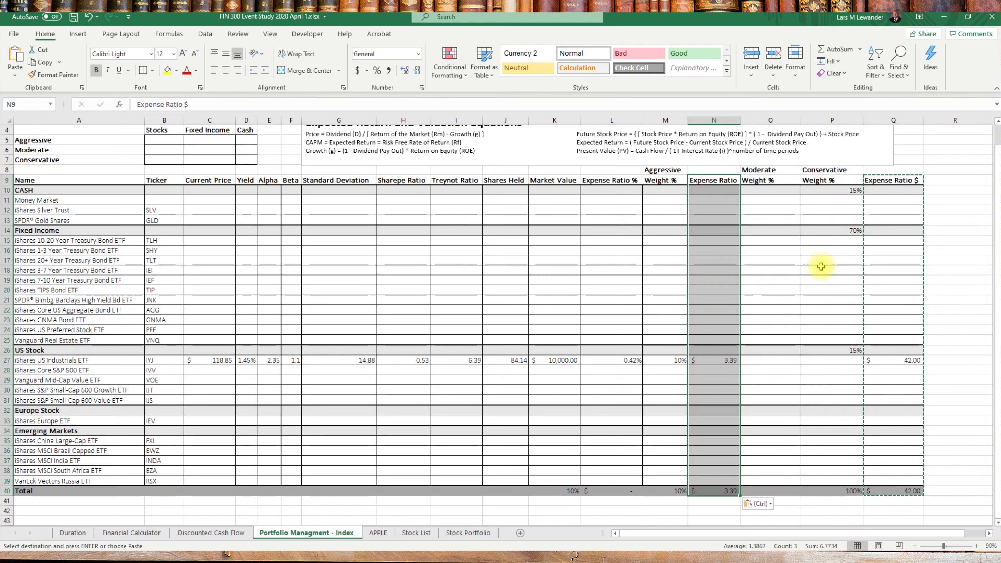
click(823, 257)
key(Escape)
Step: Shift the Conservative Weight % and Expense Ratio $ columns one column right, and copy the Aggressive expense ratio column into column P
drag(825, 171, 923, 498)
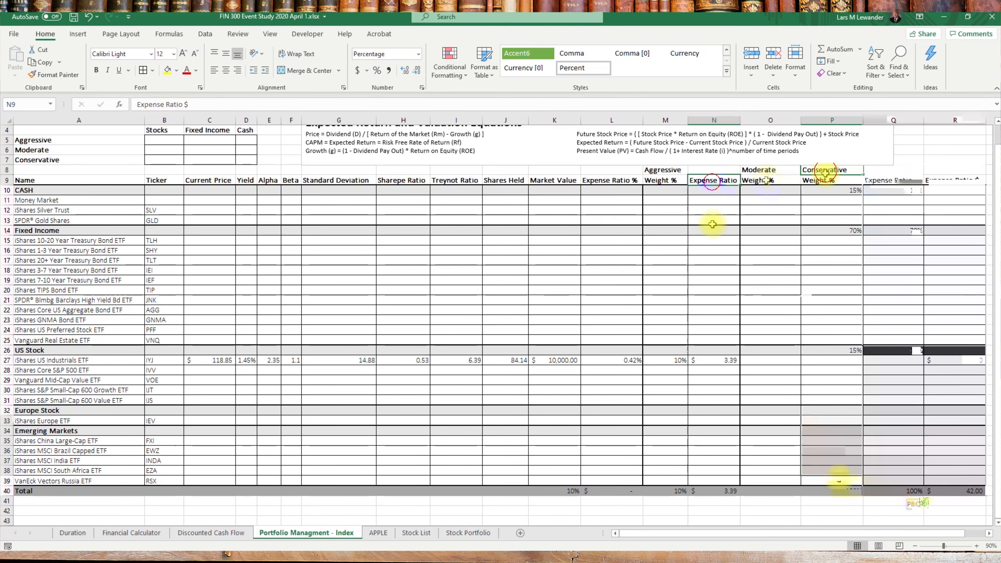
click(717, 492)
drag(716, 492, 713, 180)
right_click(713, 180)
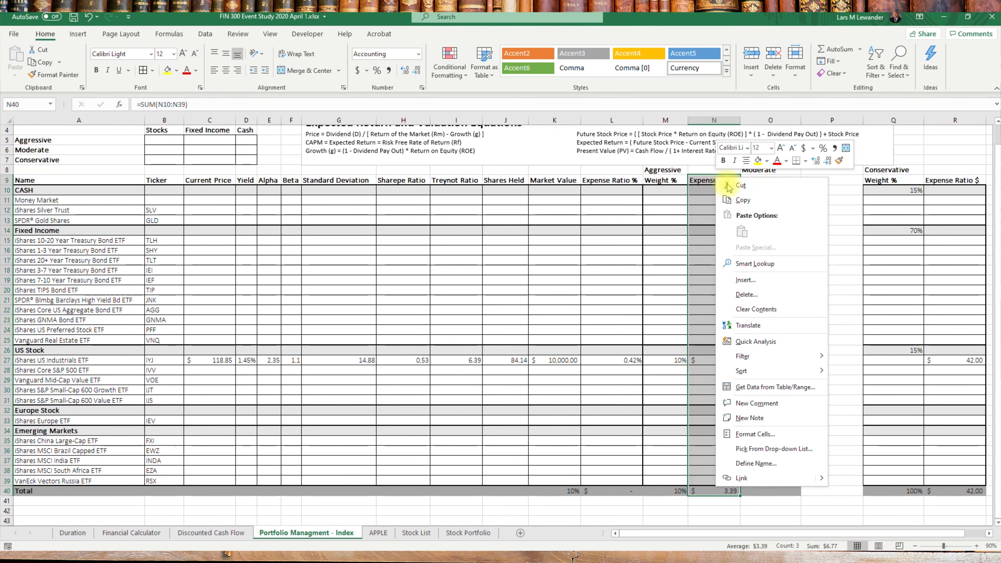
click(737, 196)
right_click(809, 194)
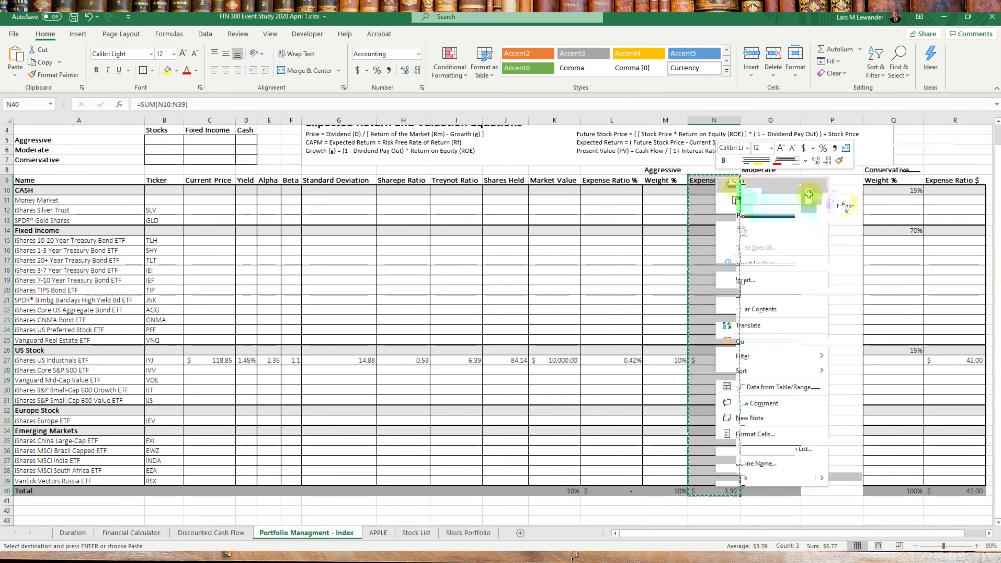
click(845, 226)
key(Escape)
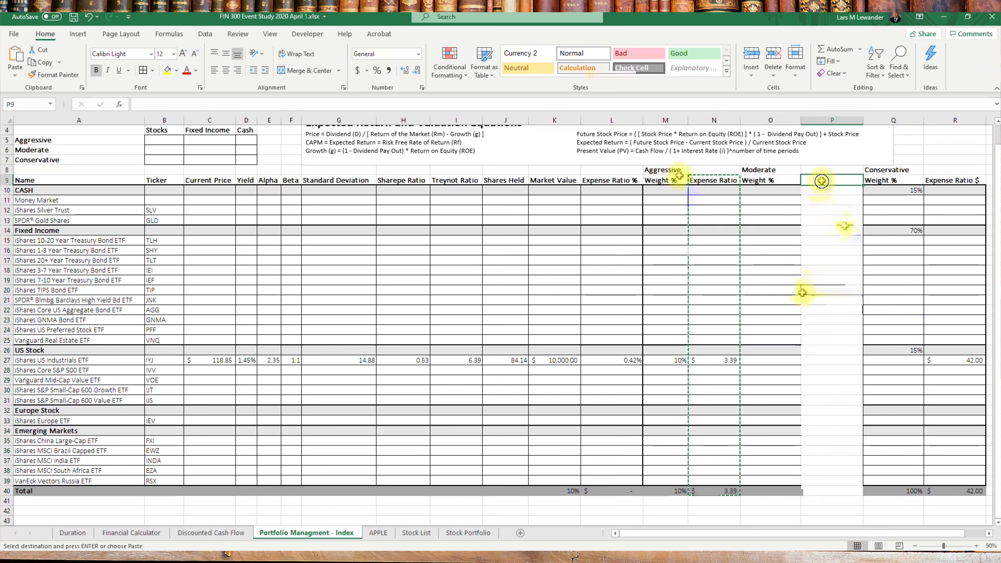
Step: Merge and center the Aggressive, Moderate and Conservative headings, each across its Weight % and Expense Ratio columns
drag(676, 170, 706, 170)
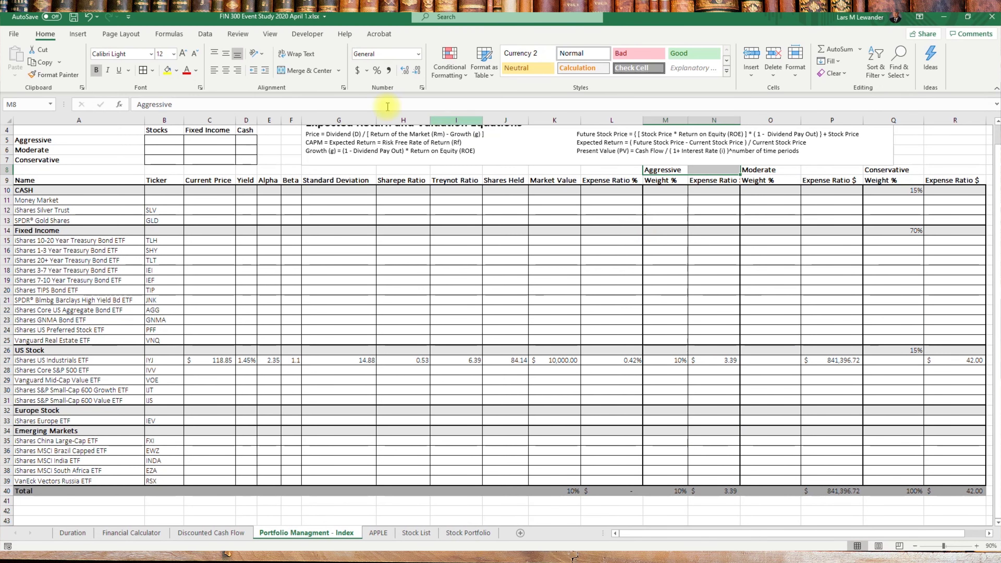
click(294, 70)
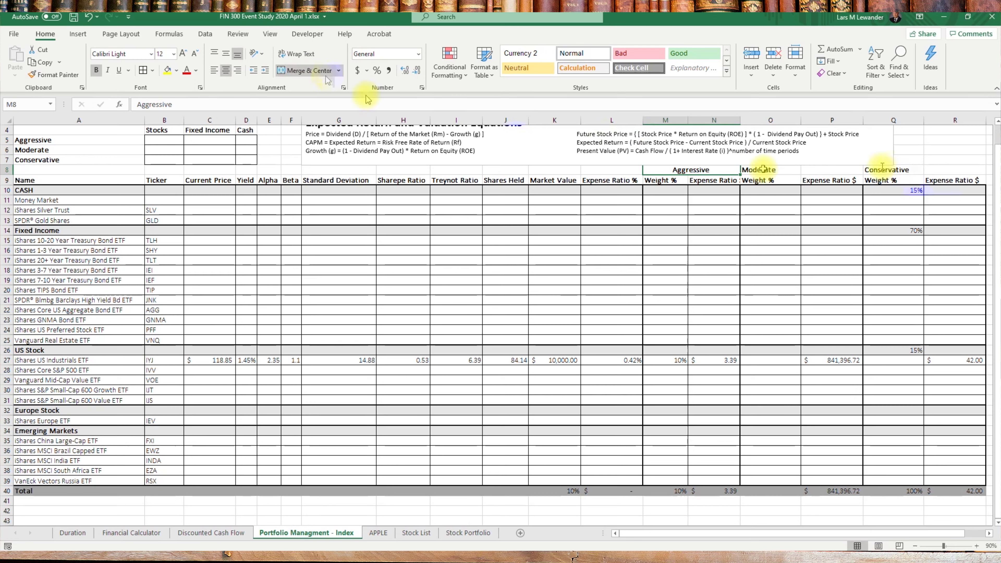
drag(882, 170, 953, 170)
click(300, 71)
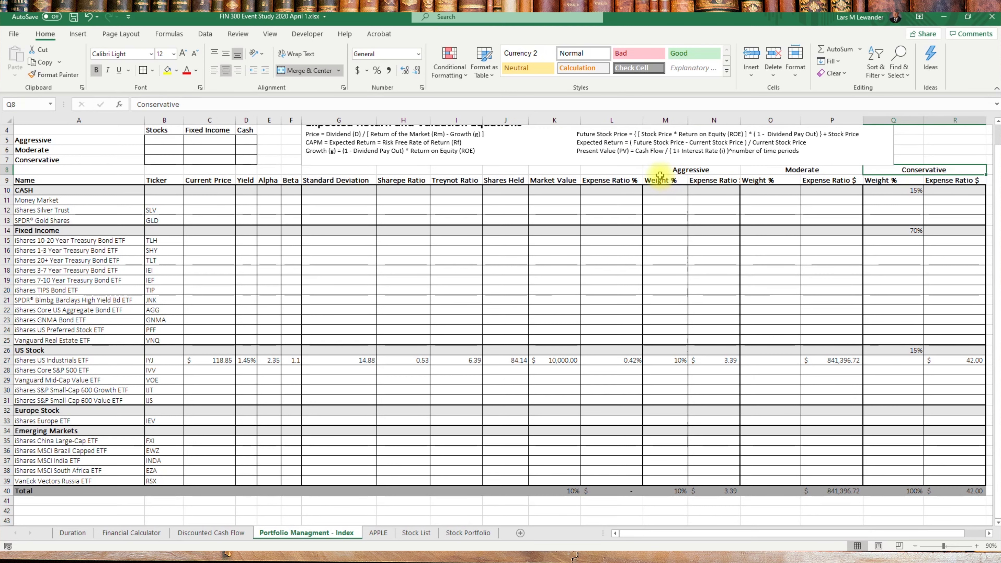
Step: Apply a thick outside border to the Aggressive and Moderate header blocks in rows 8 and 9
drag(661, 176, 693, 181)
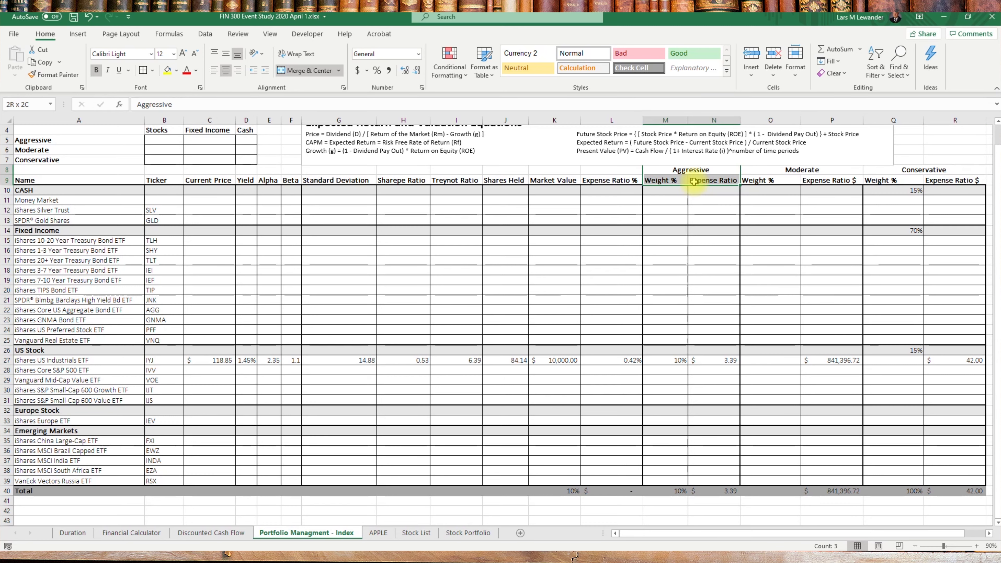
click(153, 71)
click(153, 70)
click(170, 200)
drag(770, 170, 852, 185)
click(155, 71)
click(157, 71)
click(147, 70)
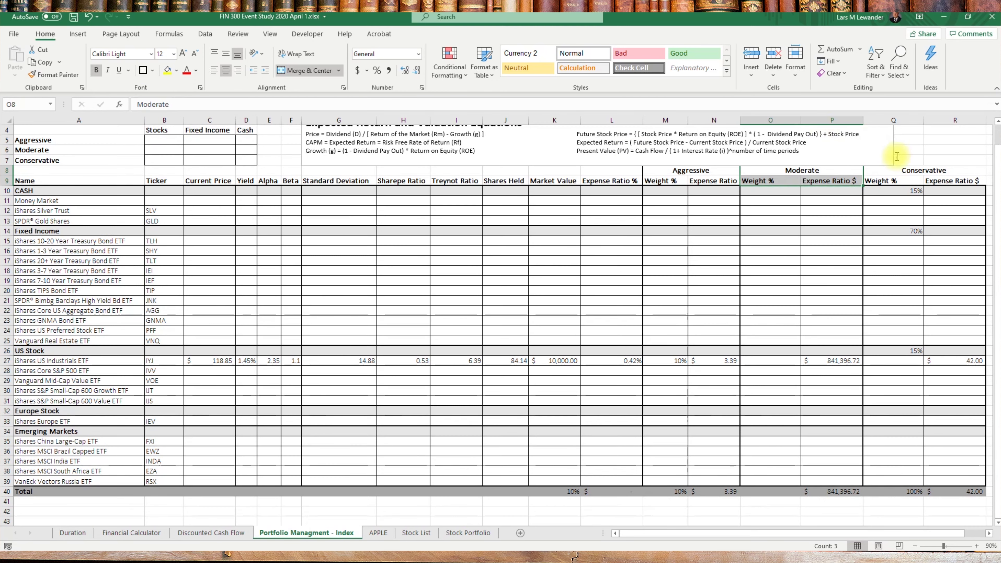
Step: Apply the same outside border to the Conservative header block and to the header cells A8:L9
click(886, 168)
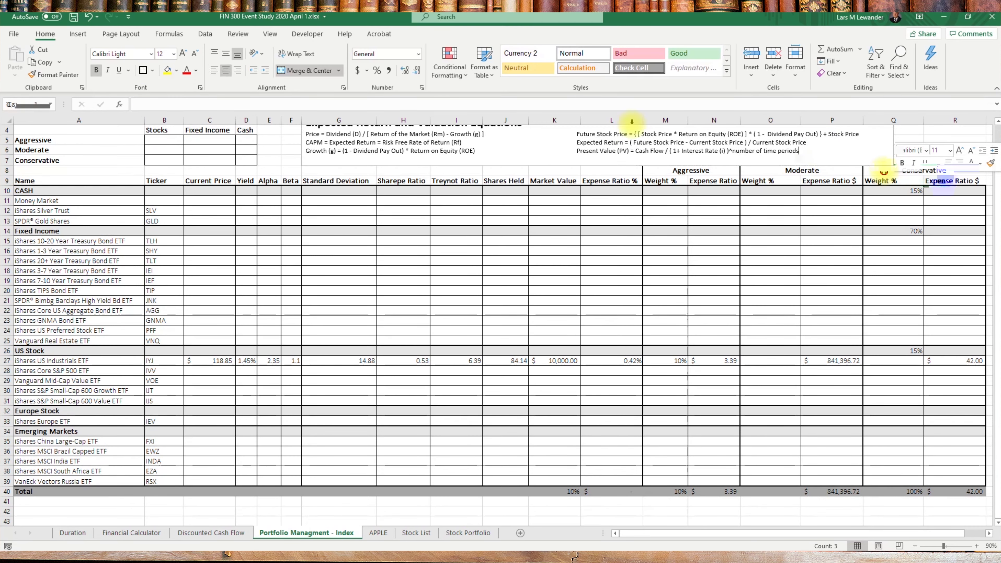
click(632, 285)
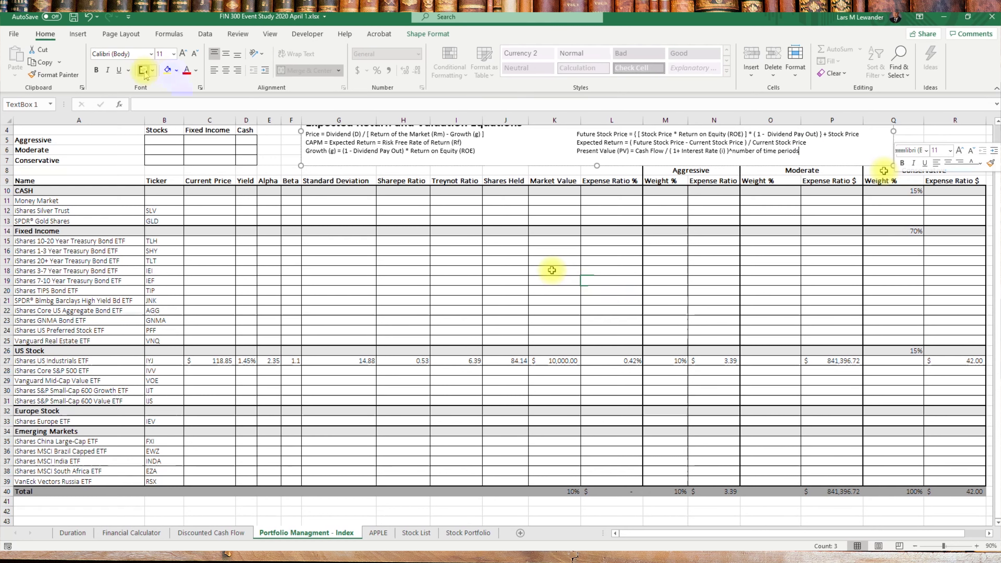
drag(81, 170, 621, 184)
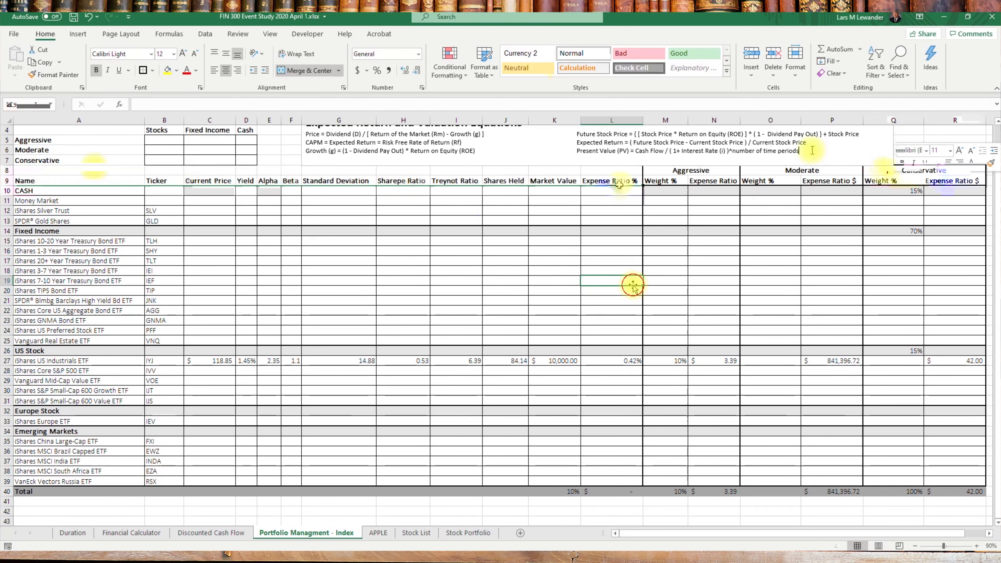
click(145, 73)
click(291, 320)
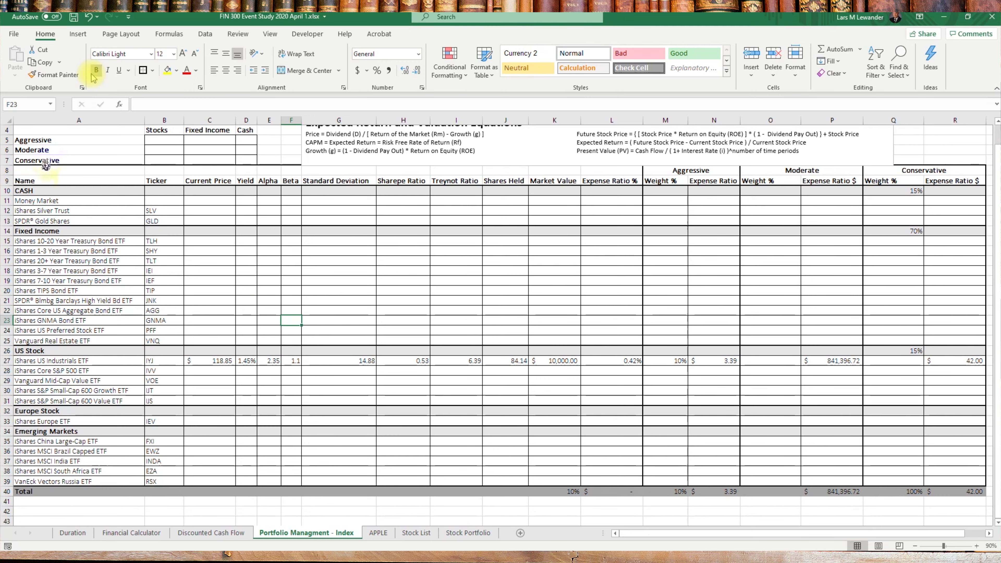
Step: Fill the whole table header in rows 8 and 9, columns A to R, with a gray shade
drag(46, 167, 767, 179)
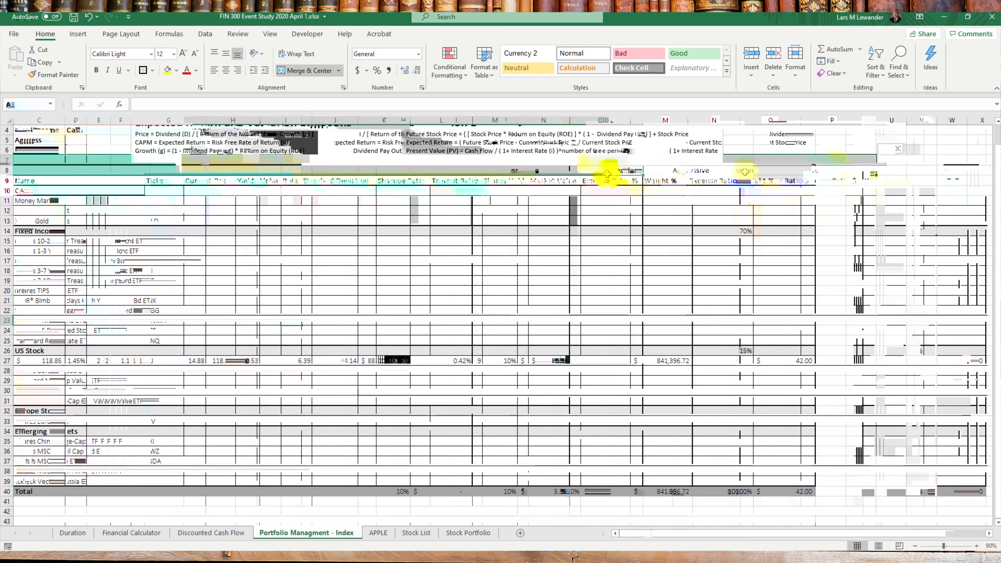
click(176, 71)
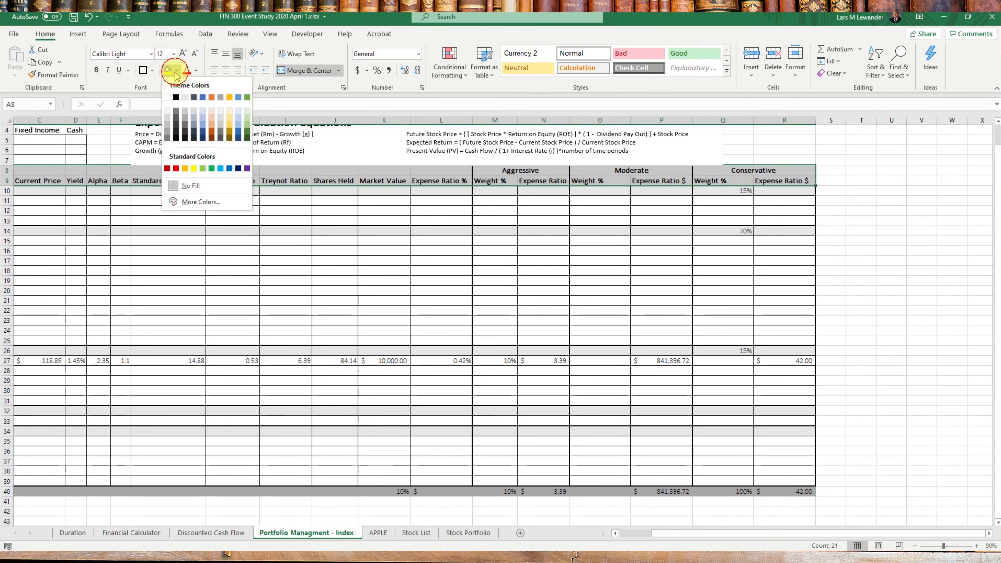
click(185, 111)
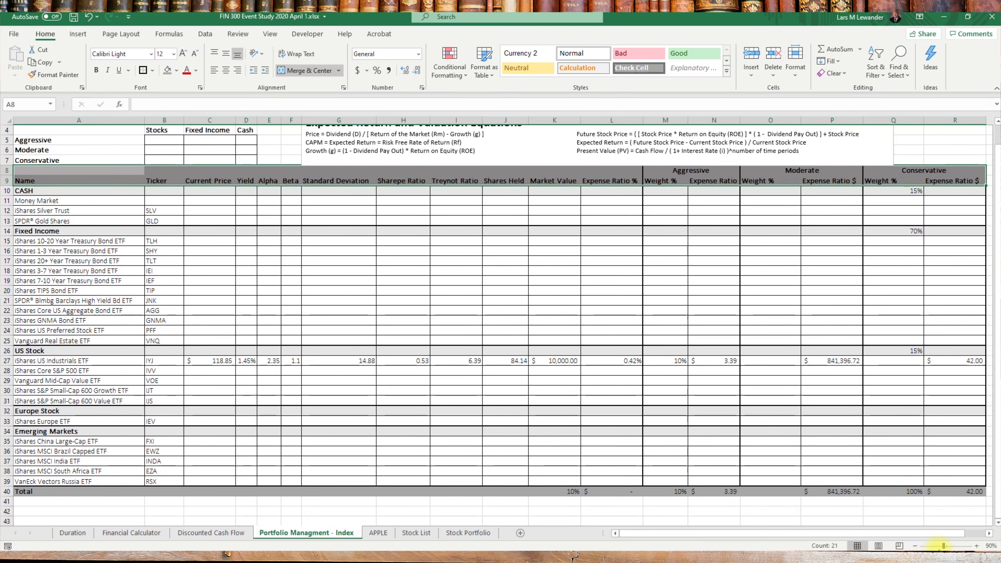
scroll(942, 546, up, 1)
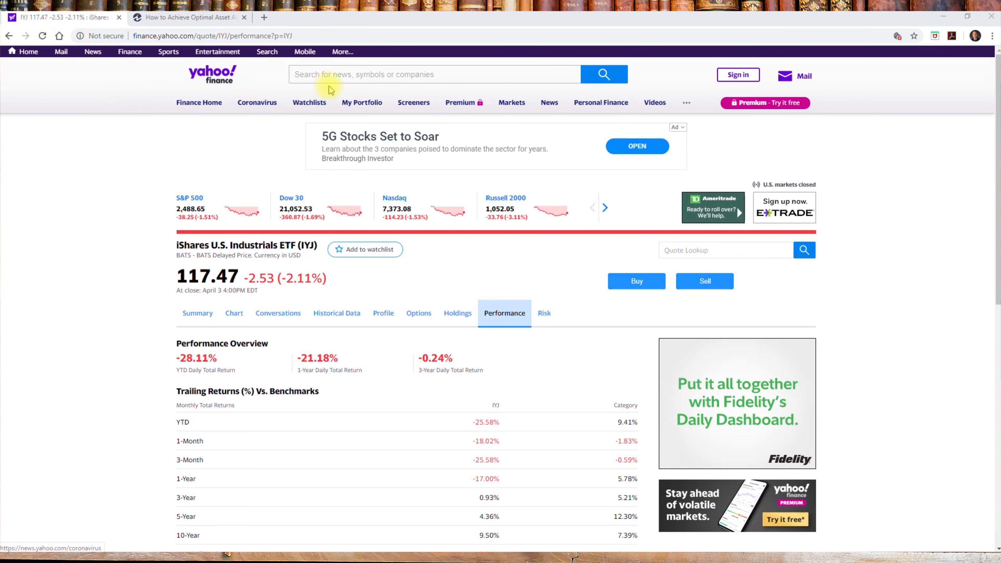
Step: Switch to Yahoo Finance in the browser, look up the ticker iyj and view its price chart over 5Y
click(317, 77)
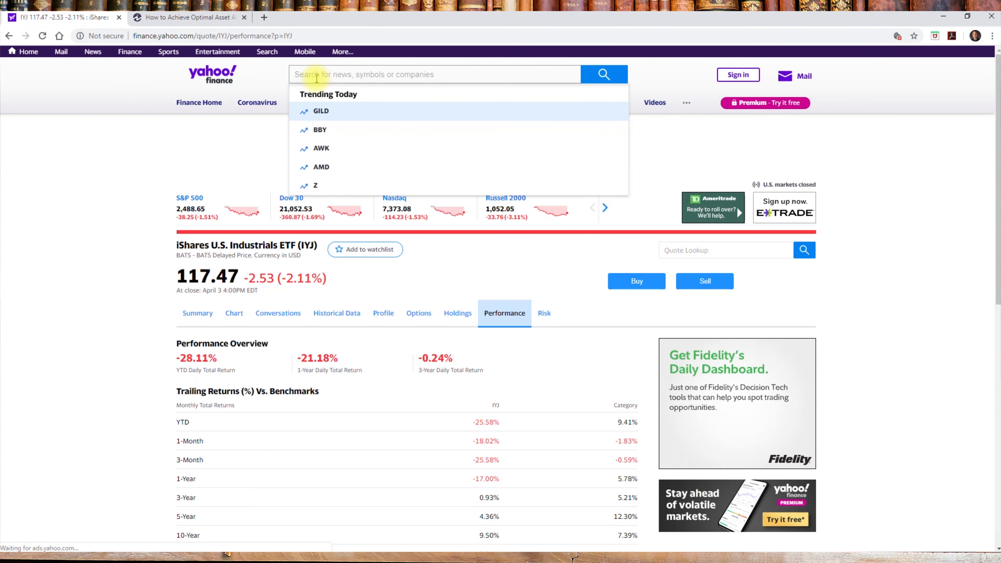
text(iyj)
key(Return)
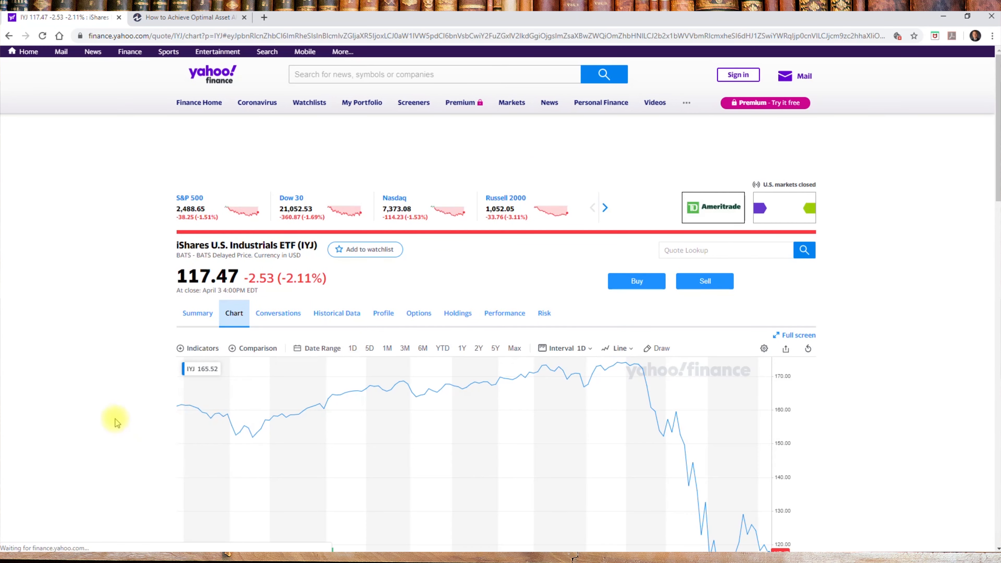
scroll(116, 424, down, 3)
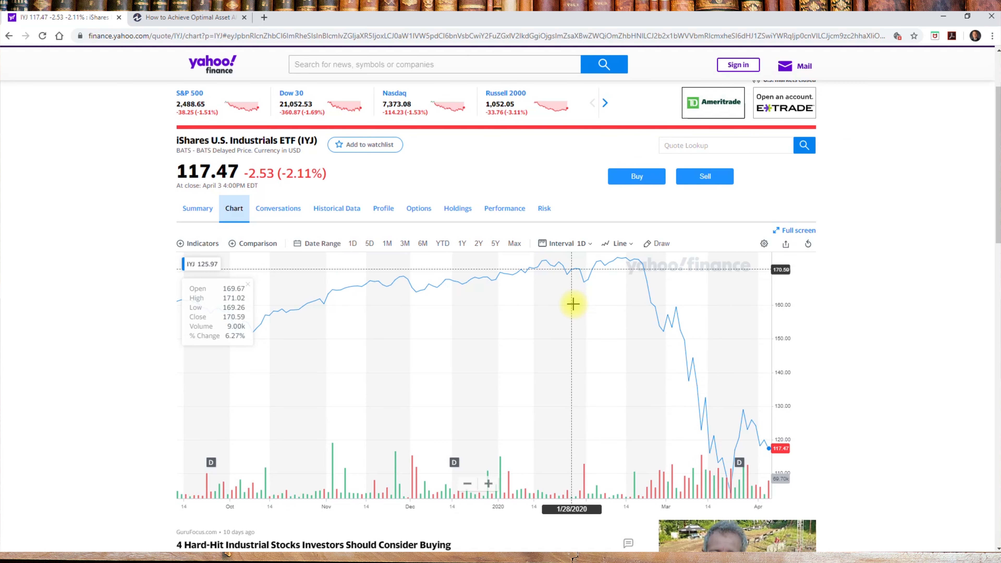
click(496, 245)
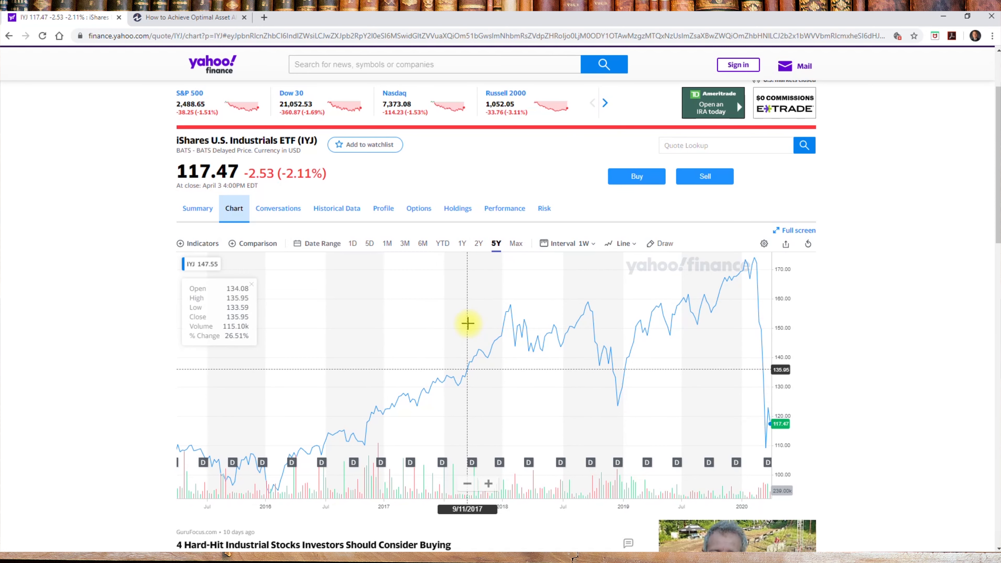
Step: Open the fund's profile and compare its annual report expense ratio with the category average
click(383, 208)
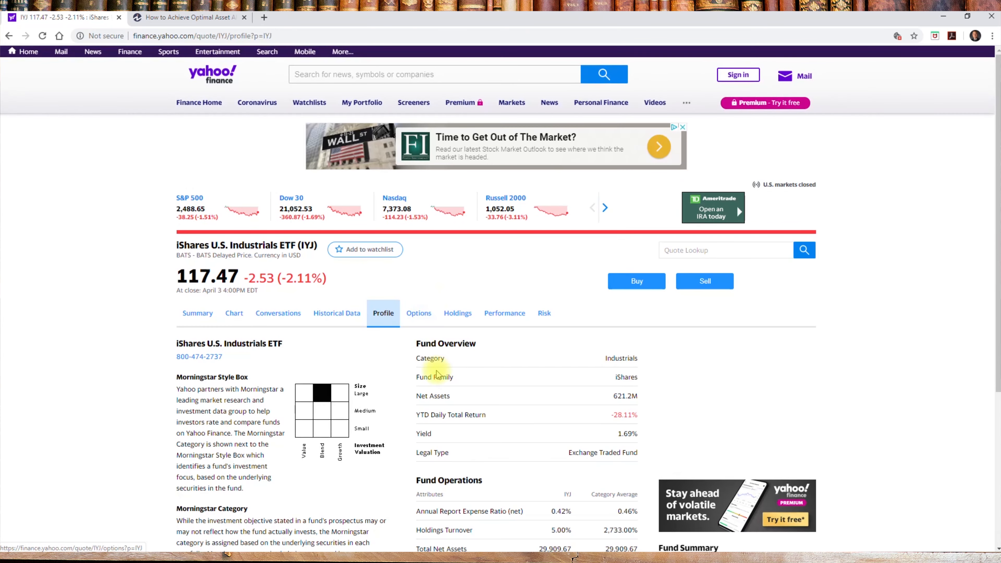
scroll(379, 386, down, 3)
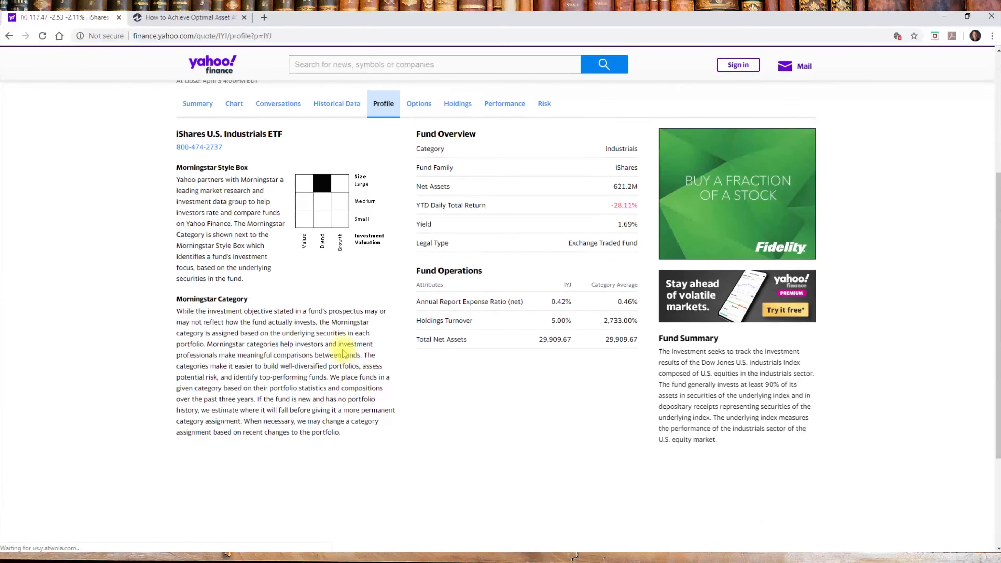
scroll(335, 357, up, 2)
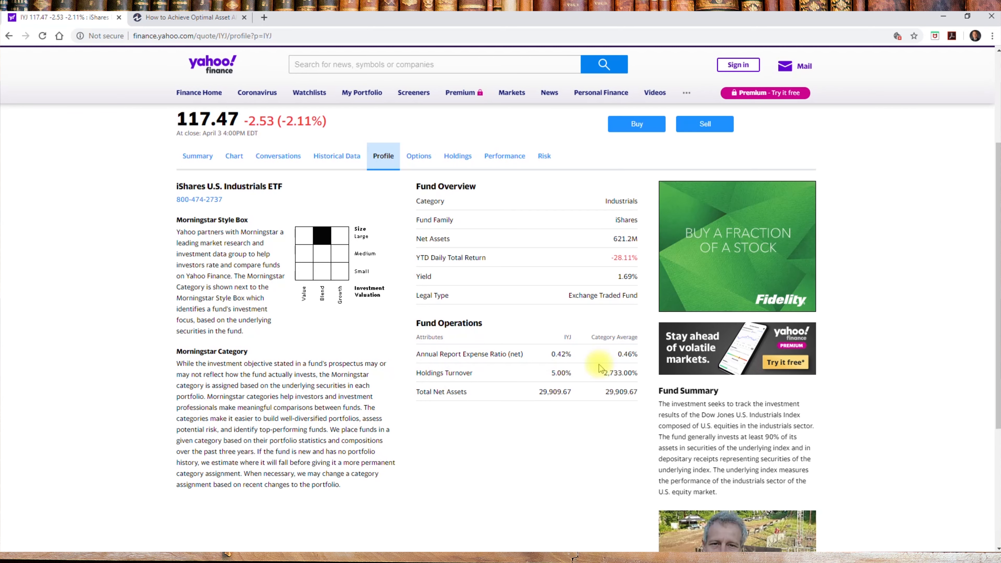
click(631, 354)
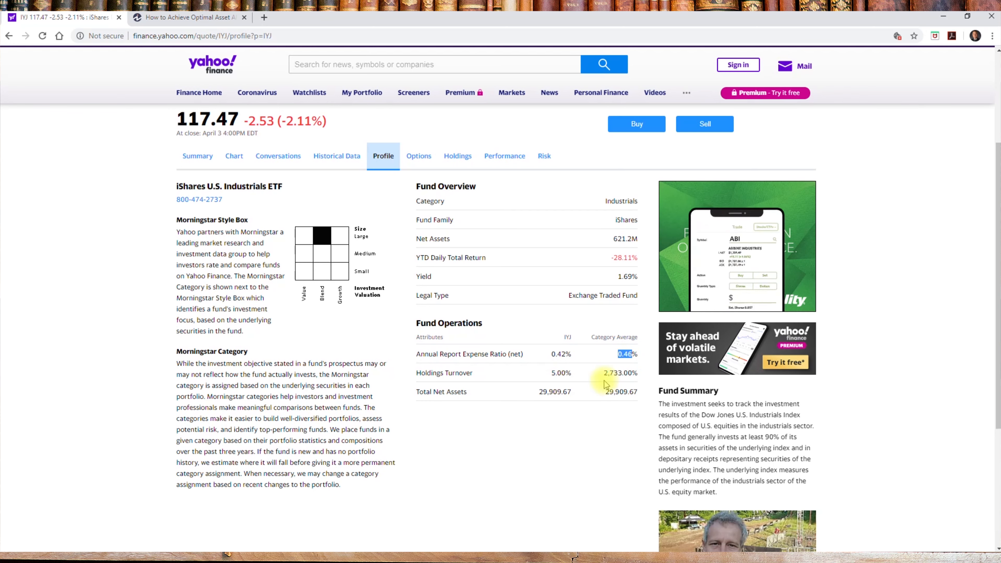
drag(591, 337, 621, 337)
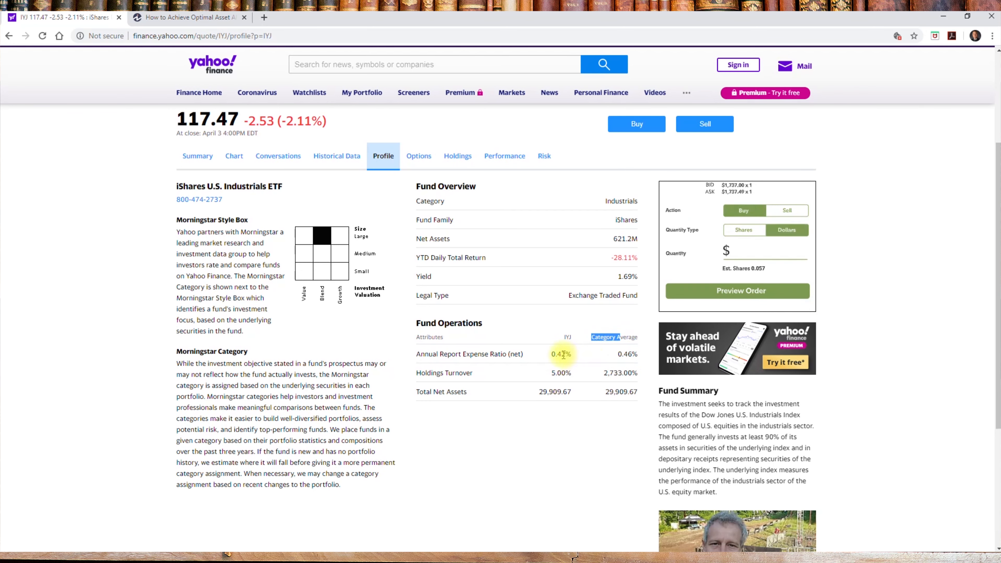
Step: Highlight the fund's annual report expense ratio and view its holdings with the sector weightings
drag(554, 353, 551, 354)
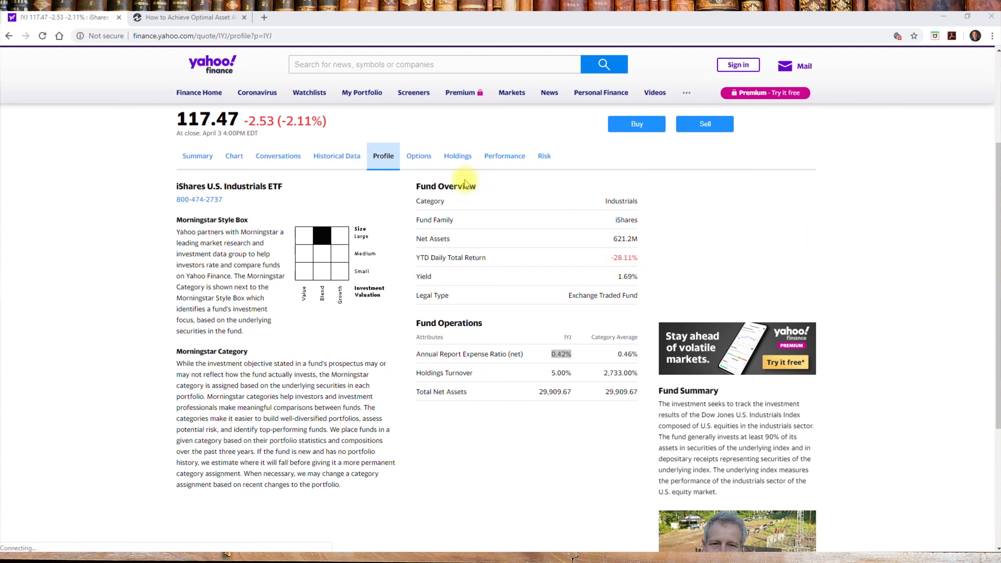
click(458, 156)
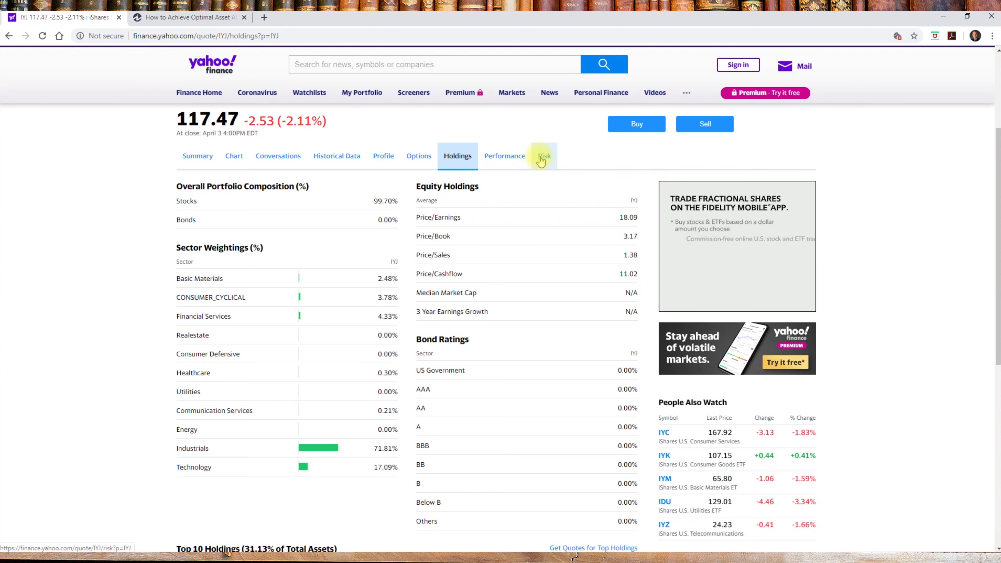
Step: Review the fund's trailing returns and annual total return history, and open its risk statistics
click(506, 157)
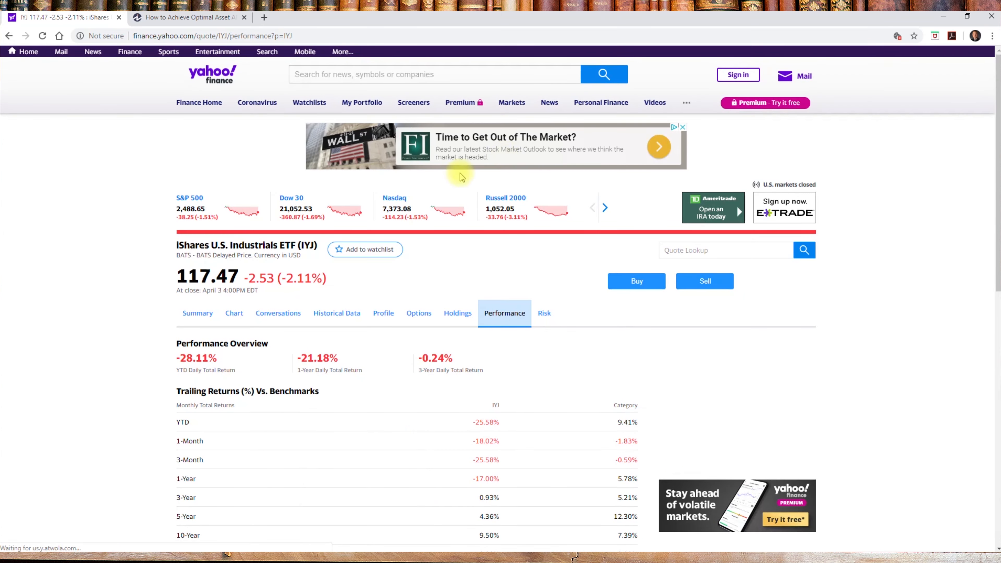
scroll(113, 394, down, 3)
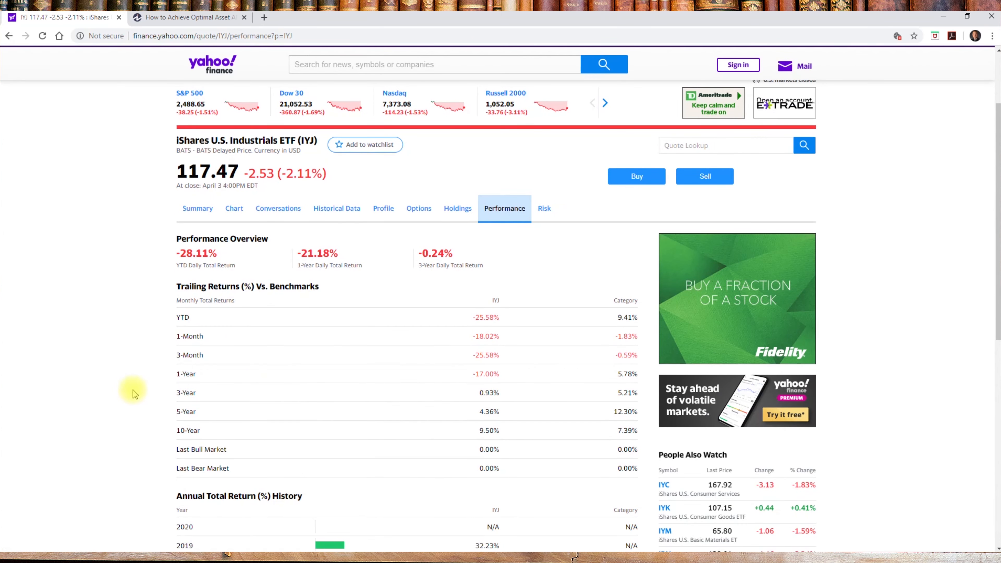
scroll(137, 390, down, 1)
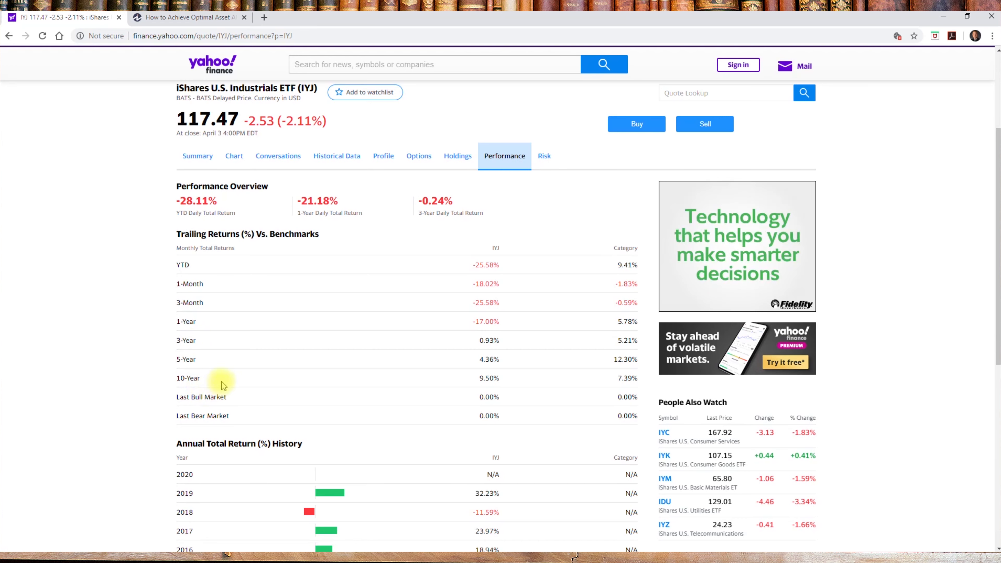
scroll(395, 434, down, 1)
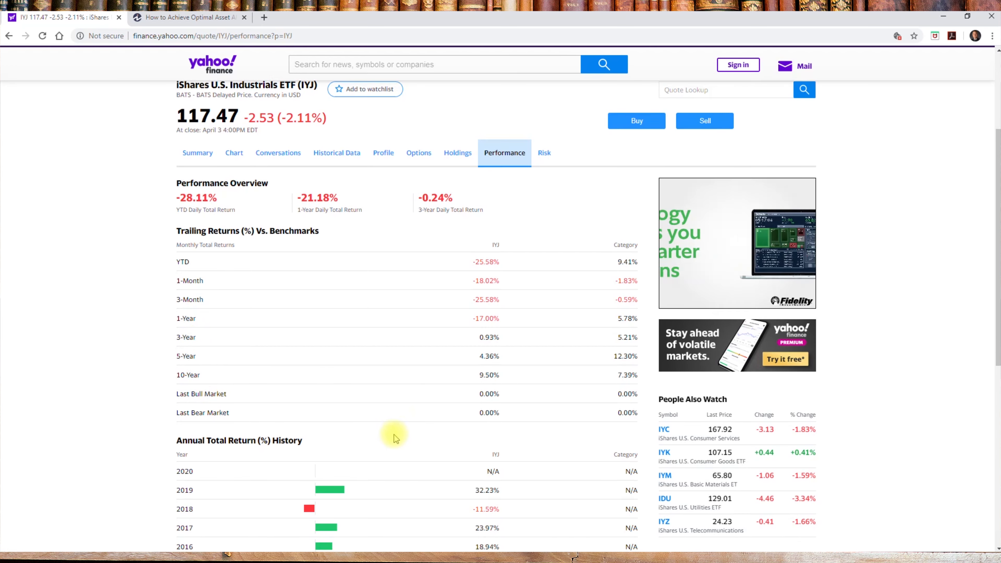
scroll(395, 436, down, 8)
scroll(395, 430, down, 2)
scroll(394, 429, up, 5)
scroll(394, 430, up, 6)
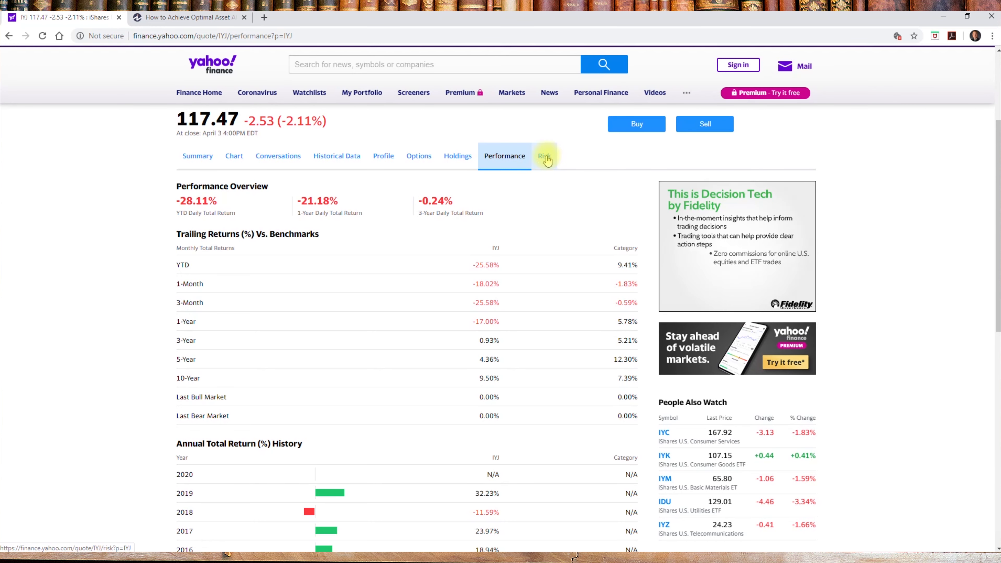
click(546, 158)
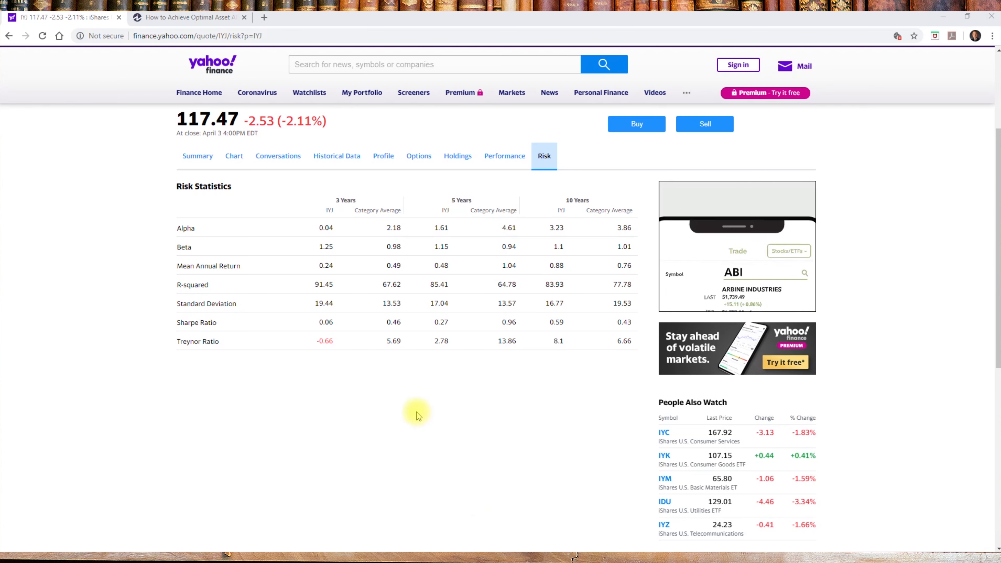
Step: Switch to the Investopedia article on optimal asset allocation and read its introduction and list of asset subclasses
click(208, 19)
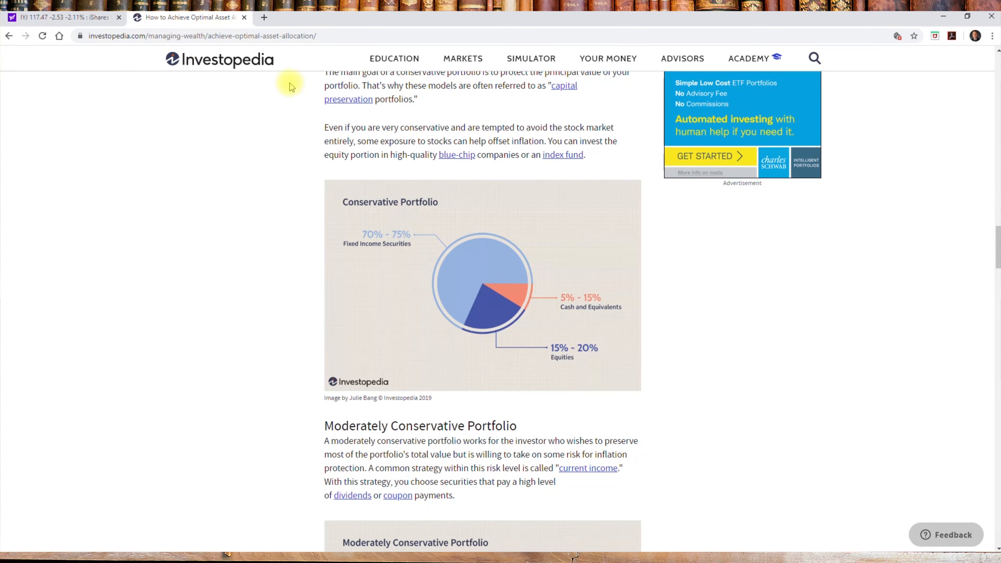
scroll(409, 188, up, 7)
scroll(417, 241, up, 20)
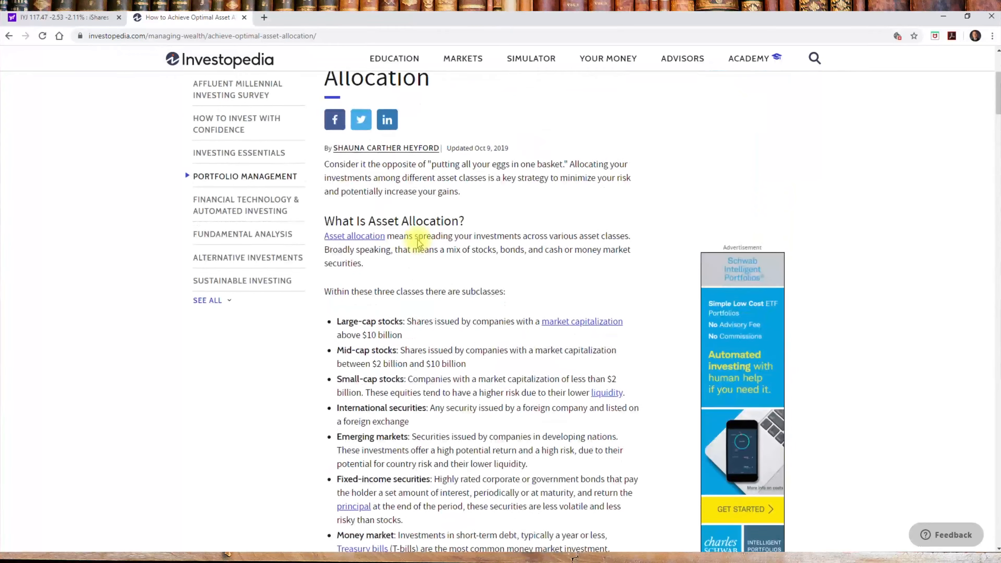
scroll(418, 242, up, 4)
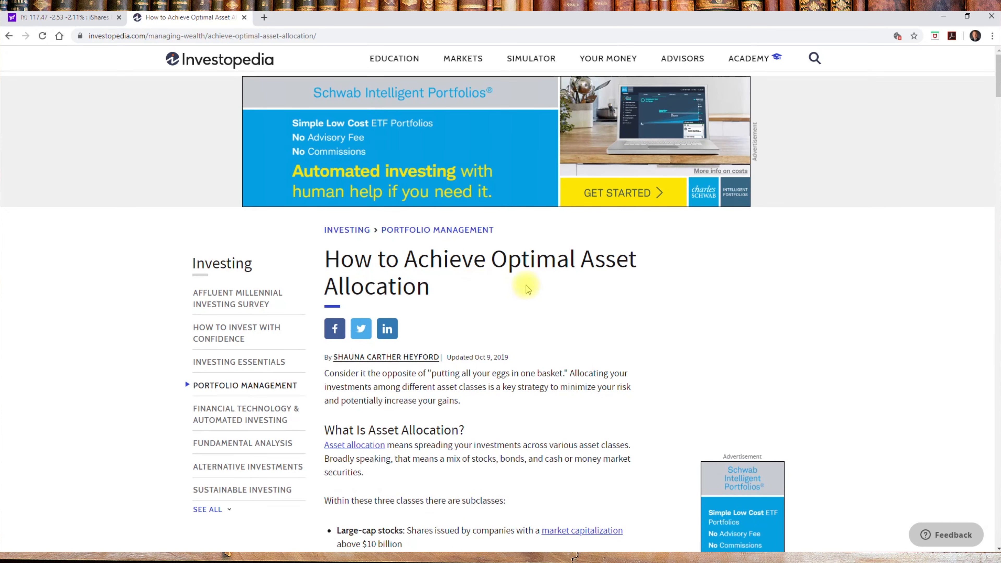
scroll(472, 312, down, 2)
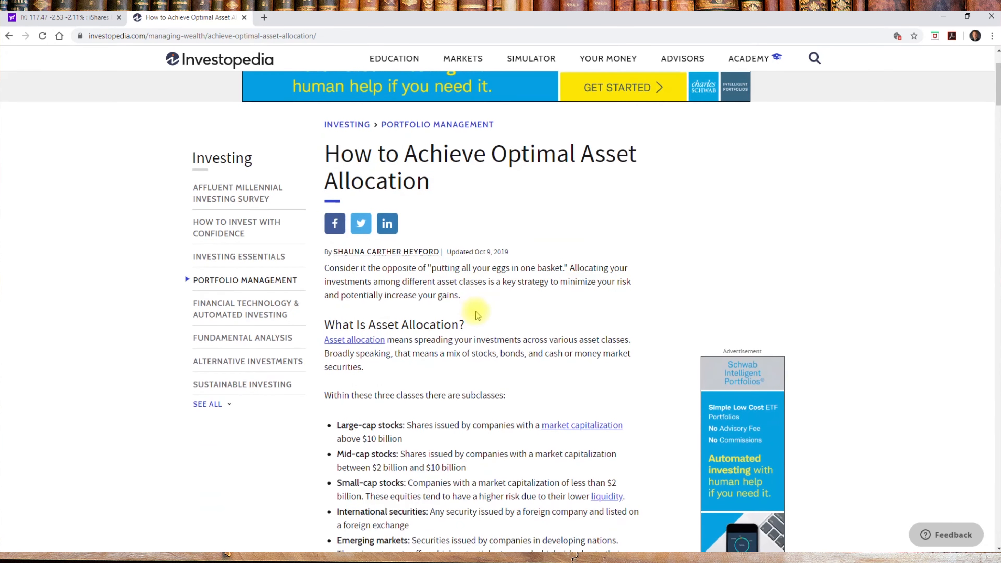
scroll(477, 314, down, 5)
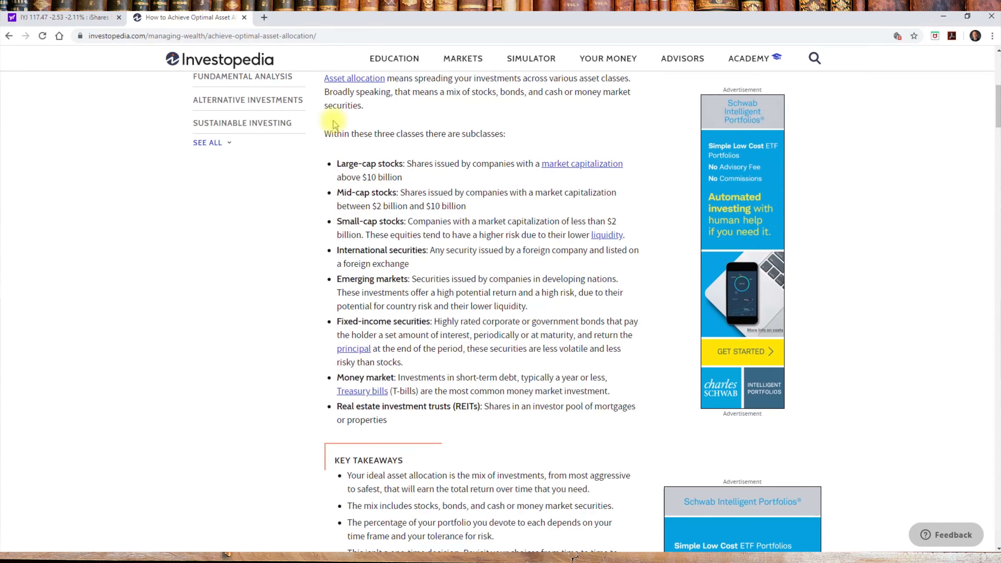
scroll(347, 163, down, 1)
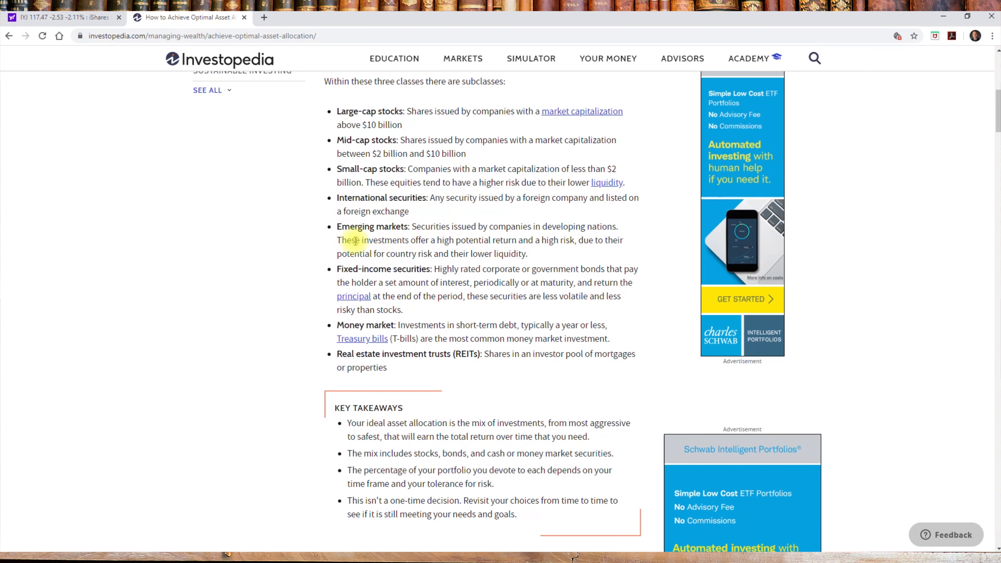
Step: Read the article's key takeaways and examine the figure comparing risk and return of the asset classes
scroll(308, 302, down, 2)
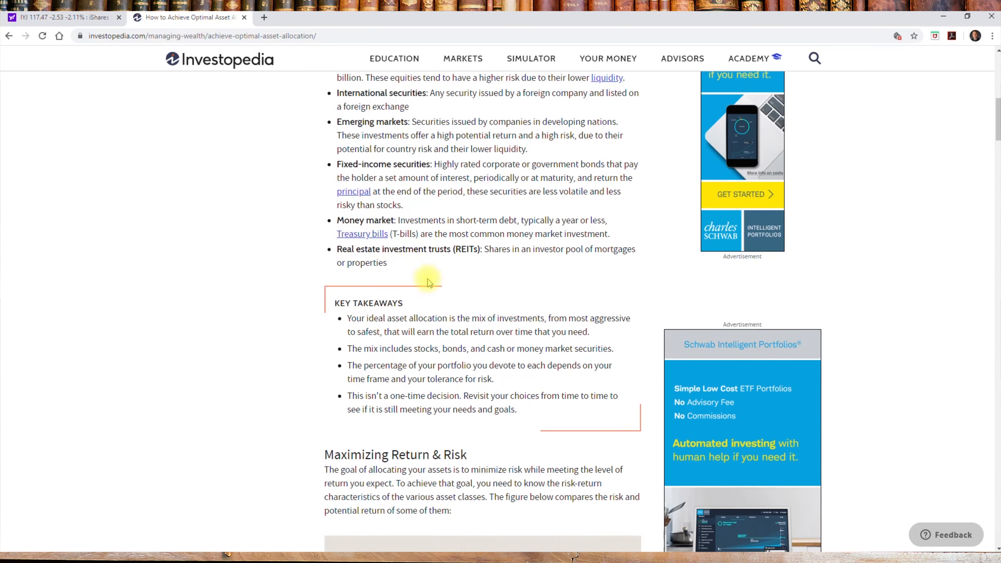
scroll(254, 324, down, 3)
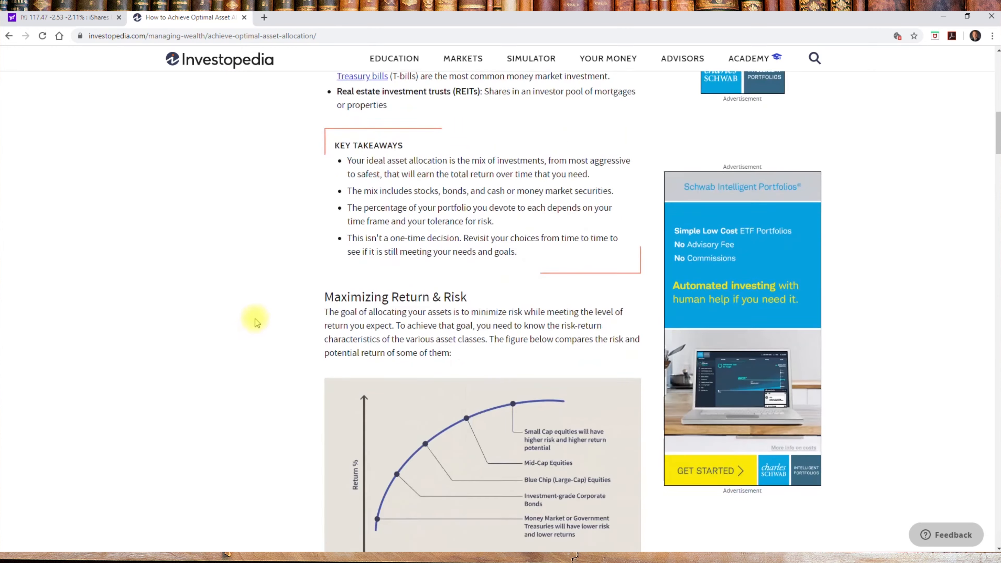
scroll(257, 322, down, 7)
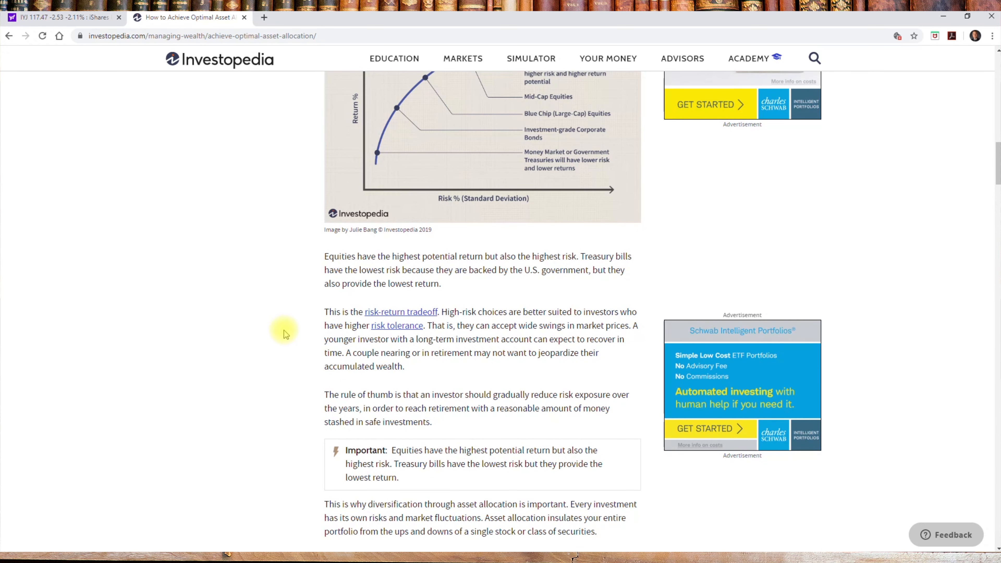
scroll(347, 343, up, 1)
scroll(352, 345, up, 2)
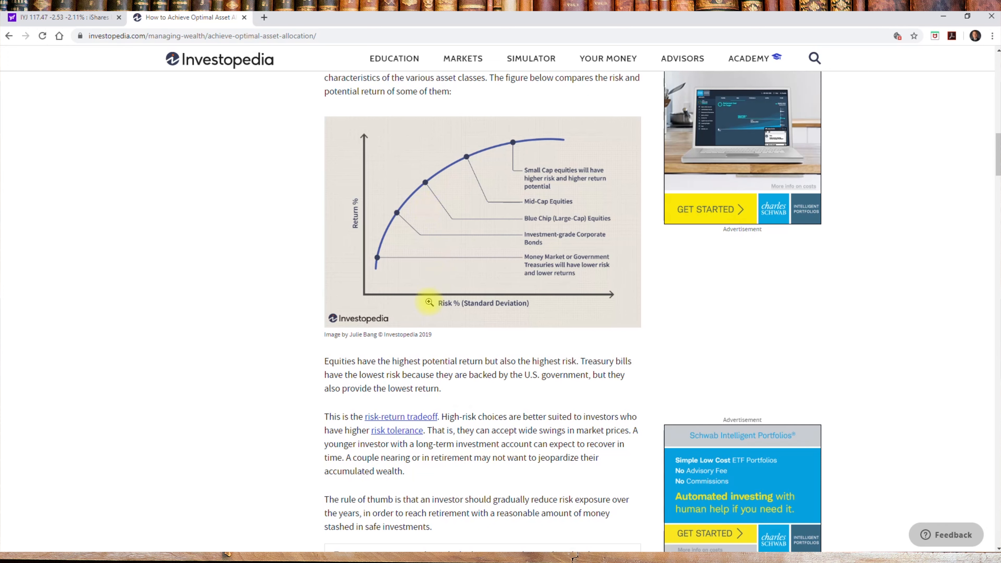
Step: Examine the article's model portfolio pie charts, from the conservative to the very aggressive allocation
scroll(432, 293, down, 20)
scroll(436, 290, down, 5)
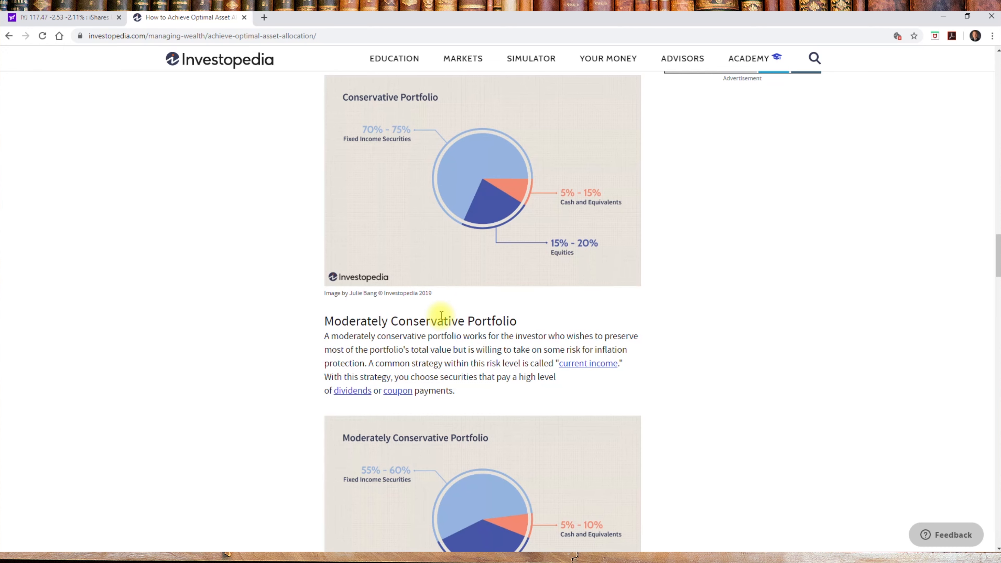
scroll(441, 315, down, 14)
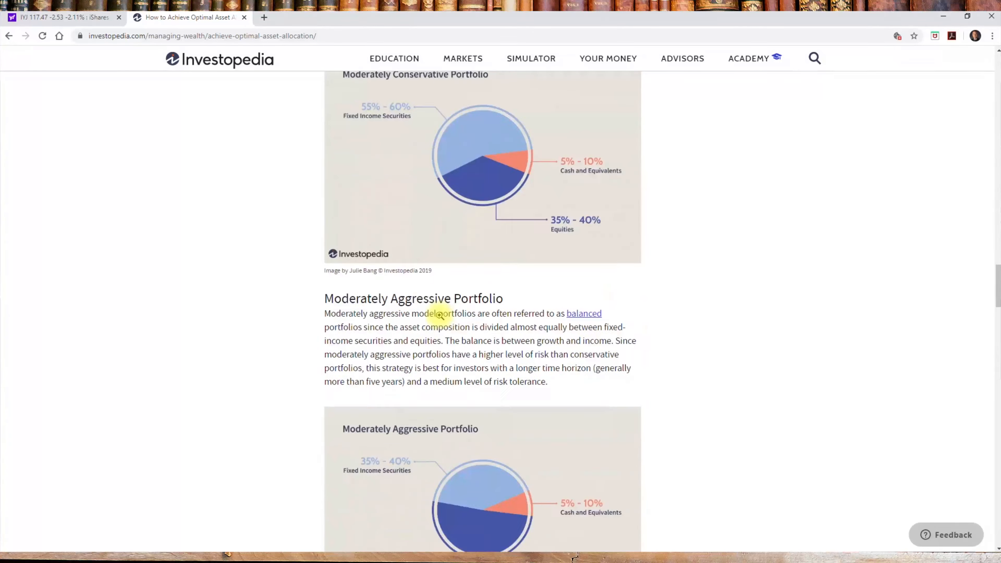
scroll(440, 315, down, 11)
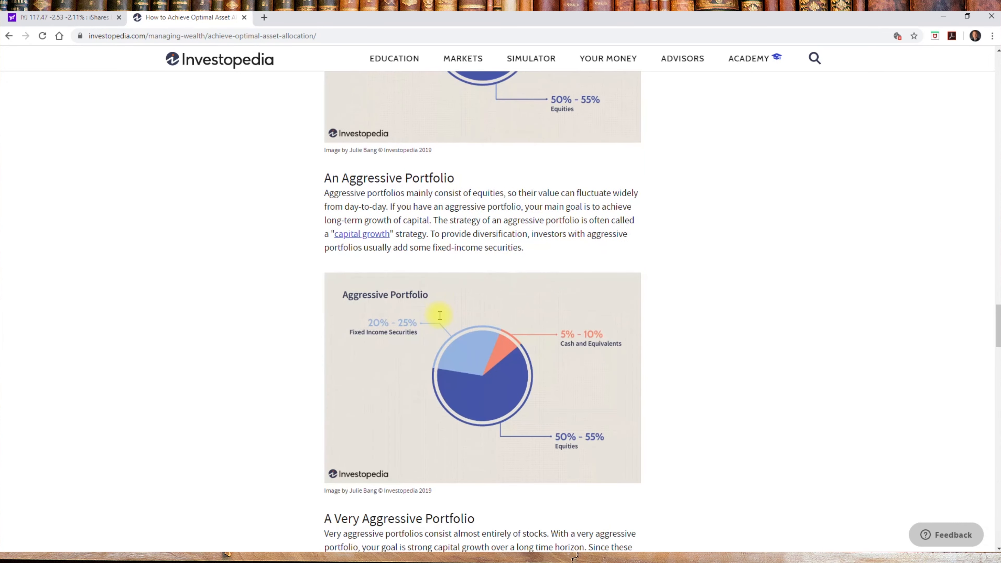
scroll(440, 315, down, 14)
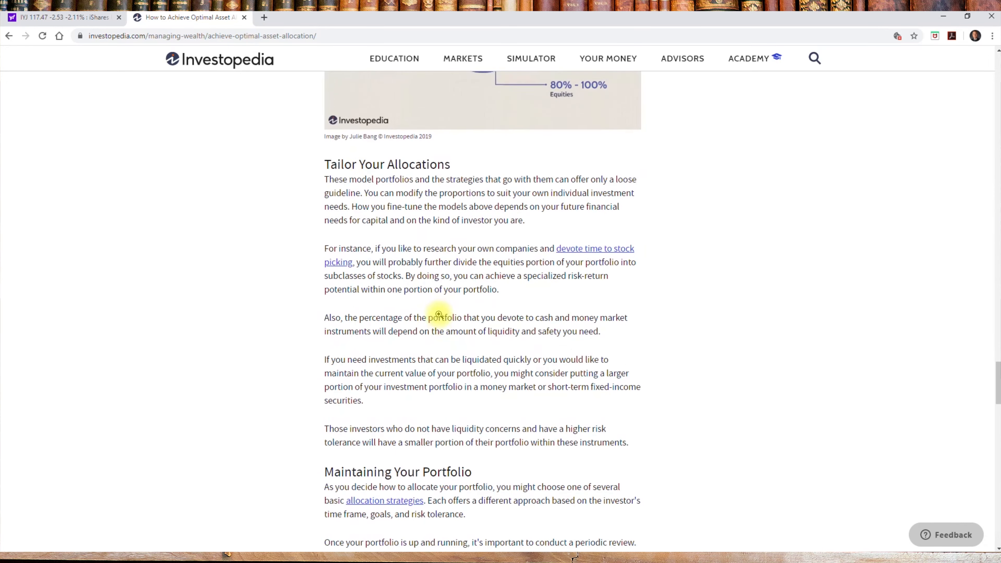
scroll(439, 314, down, 12)
scroll(440, 319, up, 6)
scroll(440, 319, up, 18)
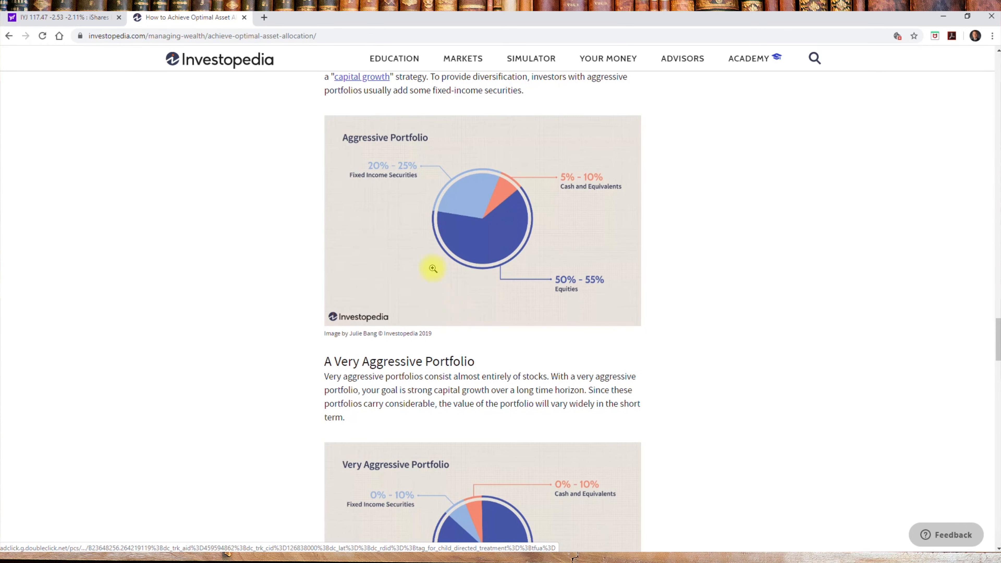
Step: Switch to the Excel workbook and review the allocation percentages in B5:D7 and the iShares US Industrials ETF data in C27:L27
click(743, 560)
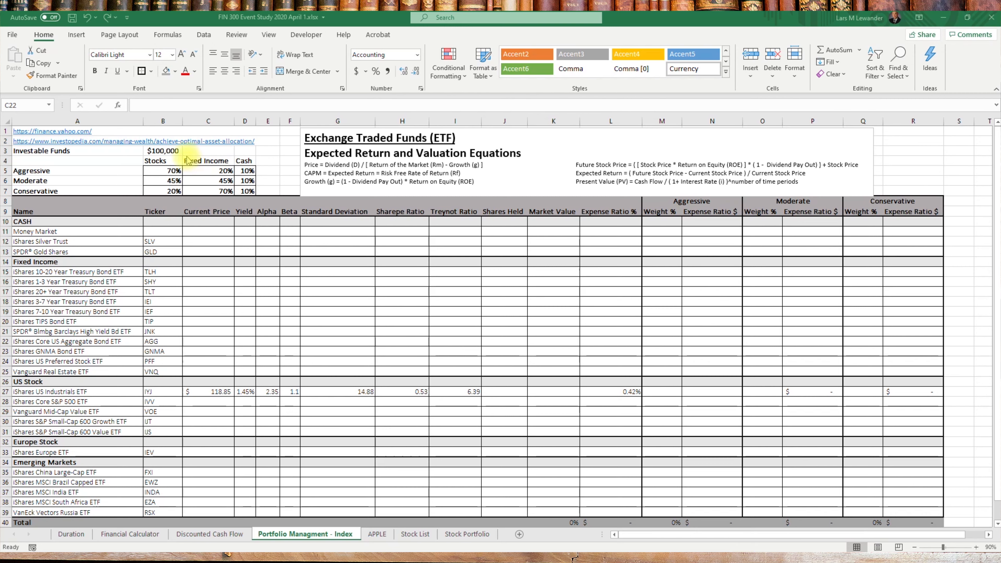
drag(169, 171, 248, 193)
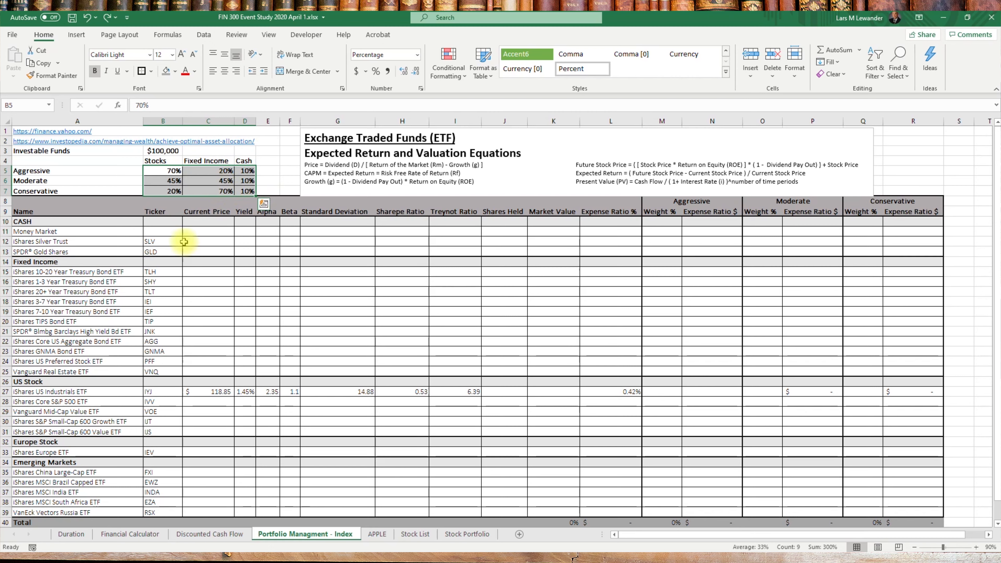
click(191, 392)
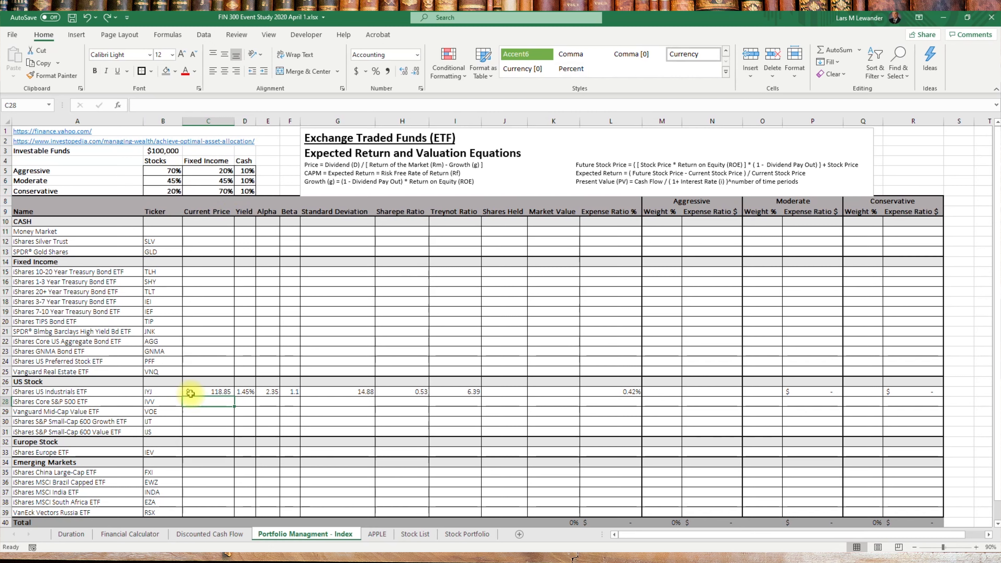
drag(192, 393, 587, 391)
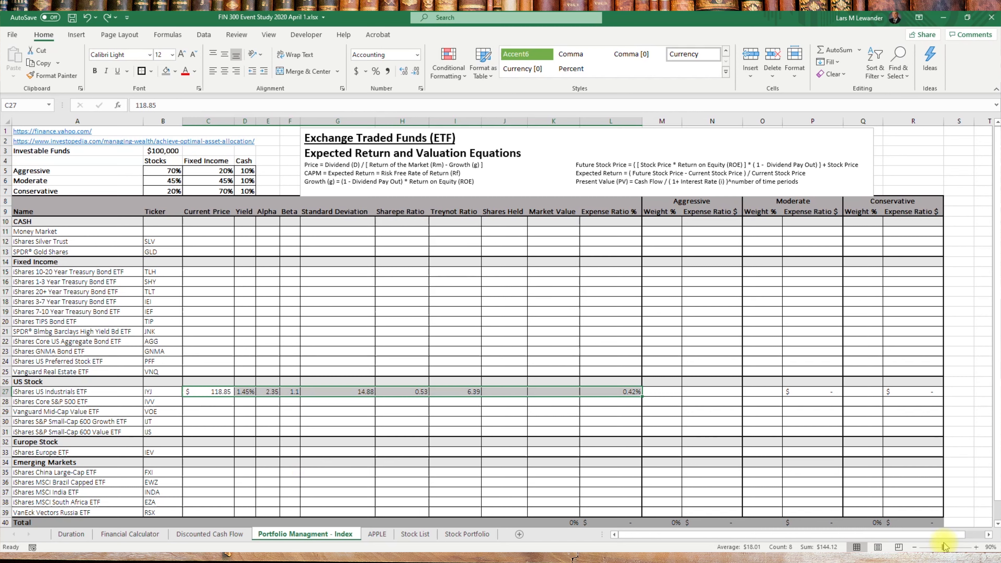
click(772, 481)
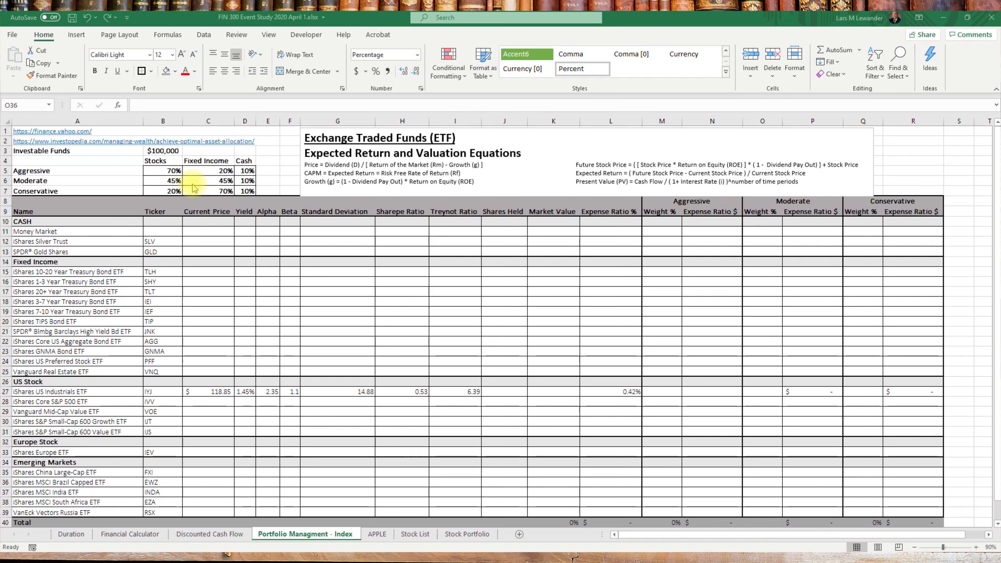
Step: Go through the stock, fixed income and cash percentages of the Aggressive, Moderate and Conservative rows
click(171, 171)
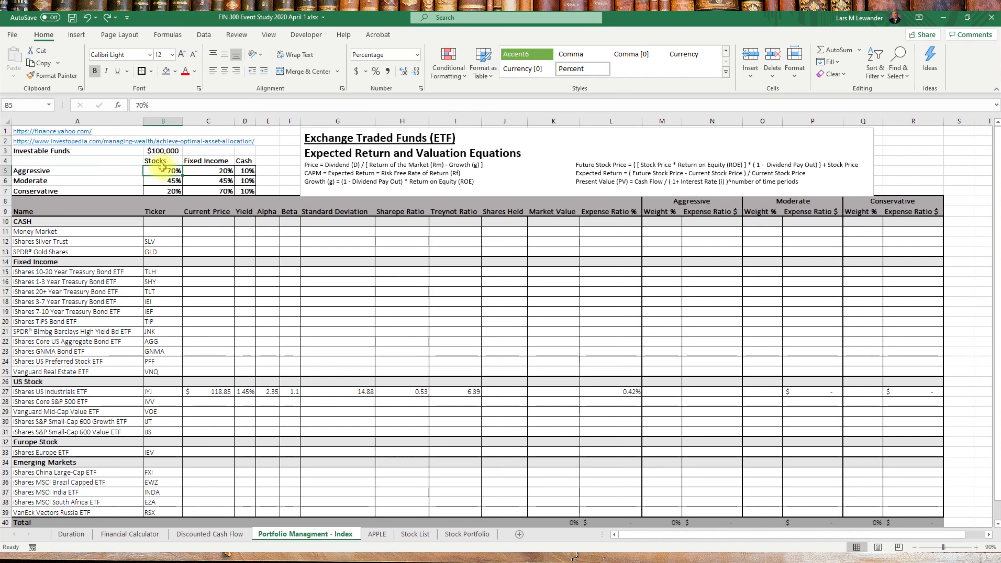
drag(163, 172, 253, 171)
click(159, 171)
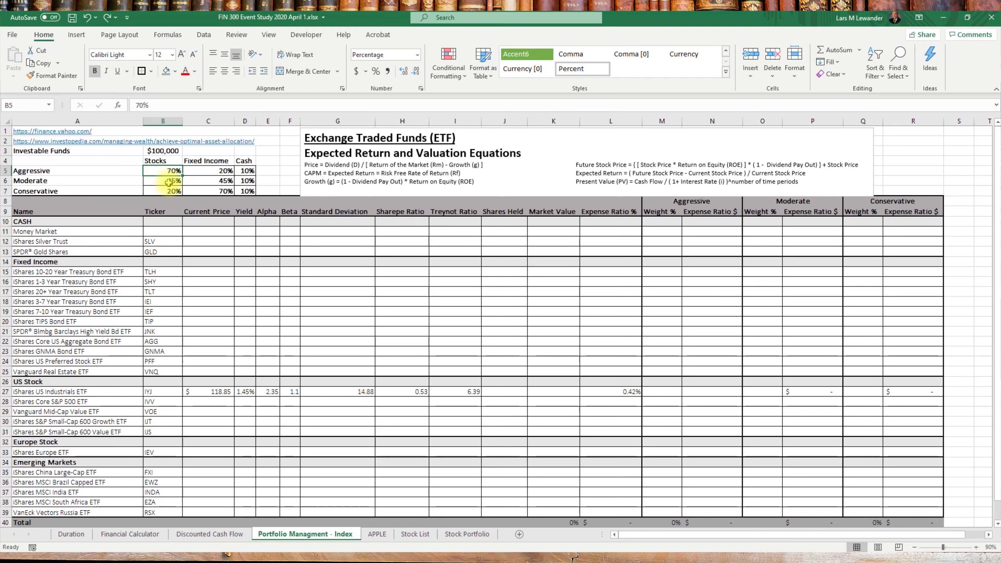
click(160, 182)
drag(167, 183, 255, 183)
click(253, 179)
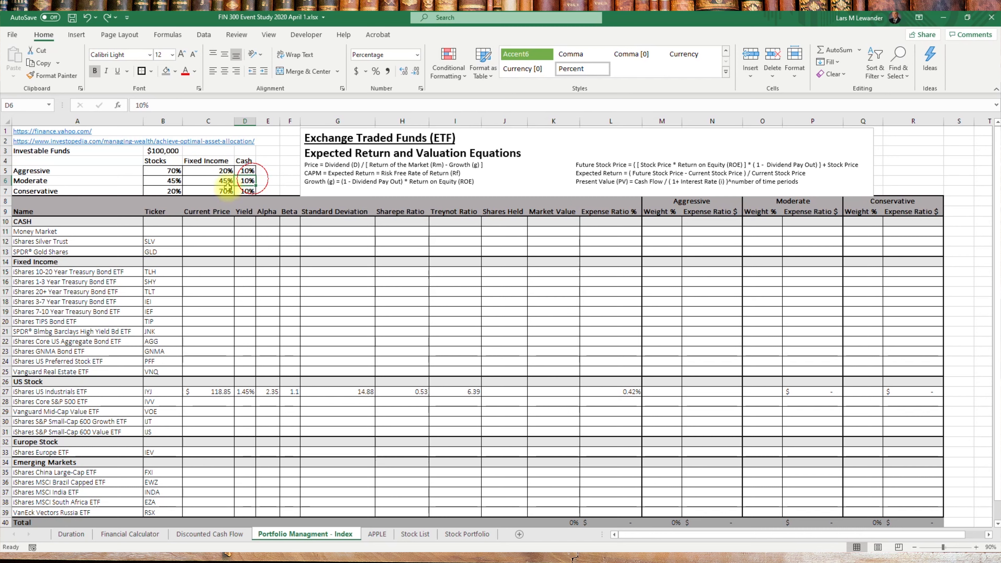
click(165, 191)
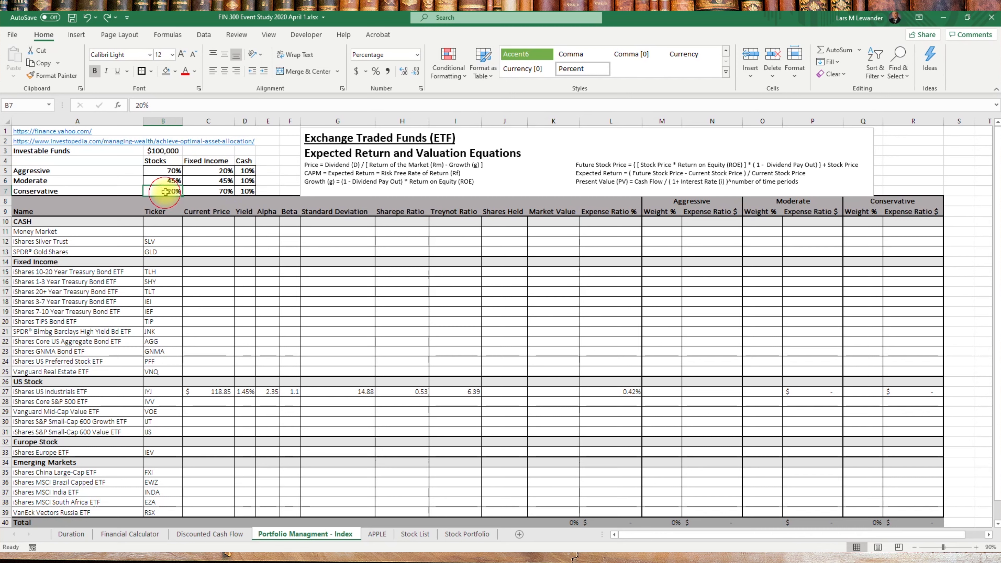
click(201, 192)
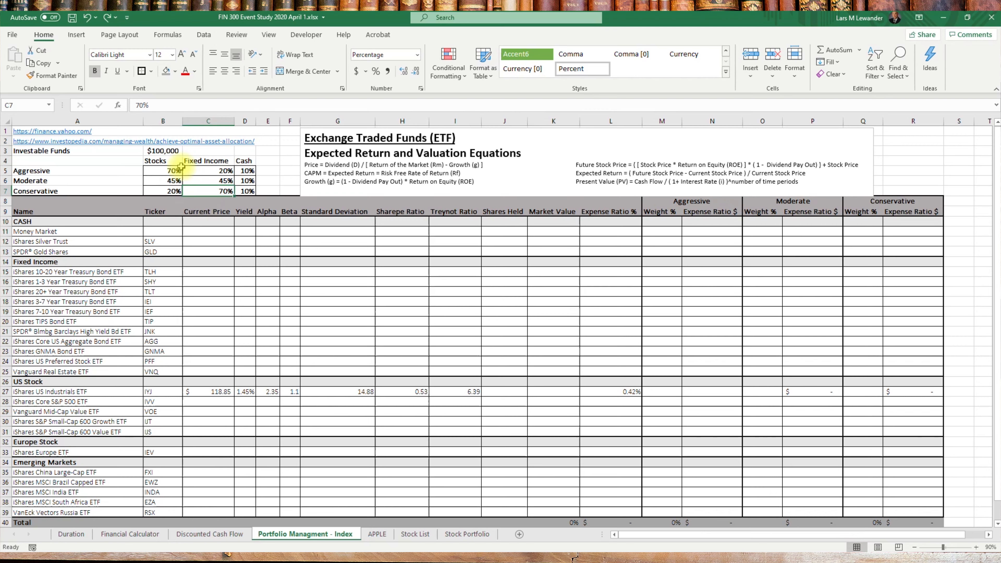
click(248, 190)
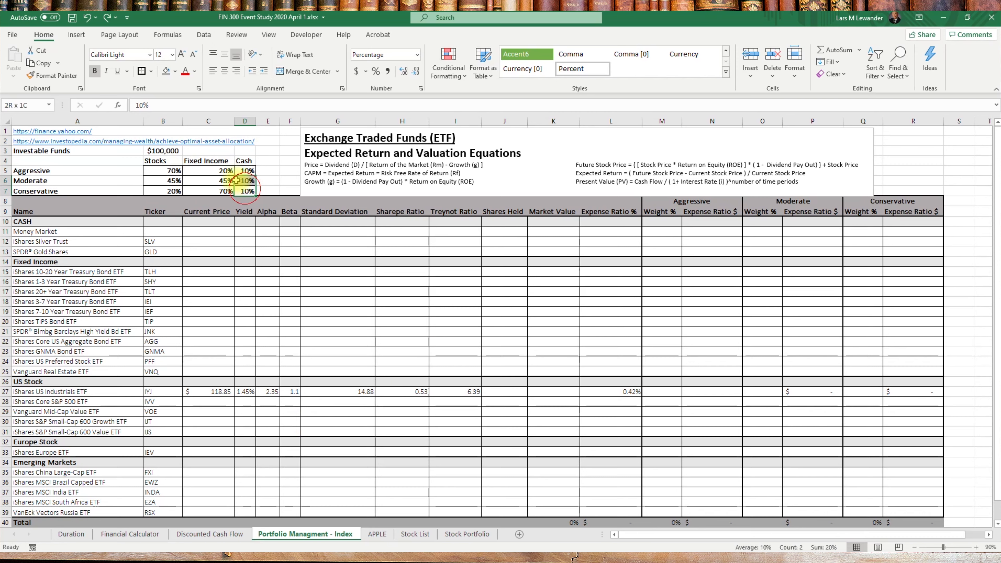
Step: Apply all borders and an orange fill to the risk profile allocation cells A5:D7
drag(243, 190, 73, 173)
click(151, 71)
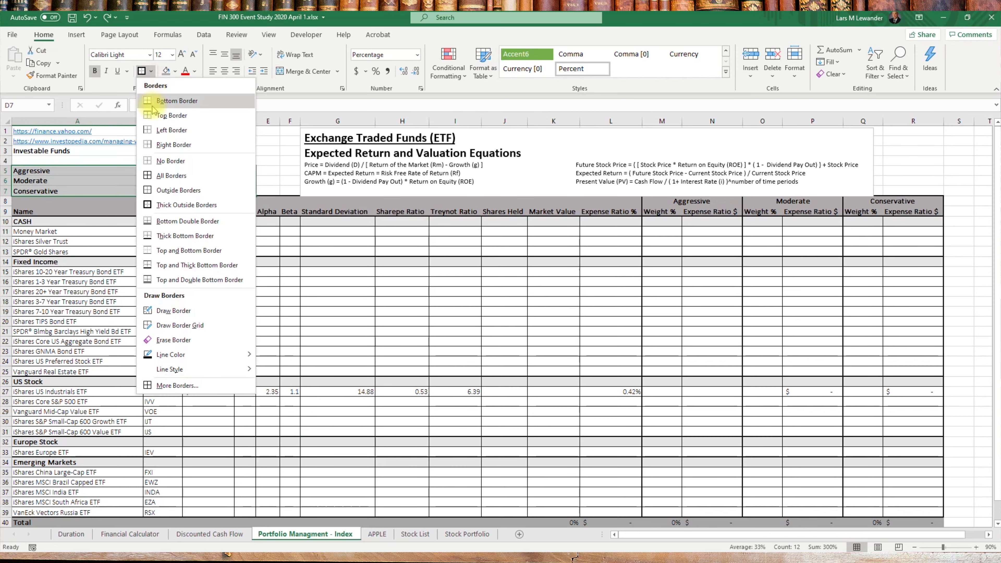
click(178, 180)
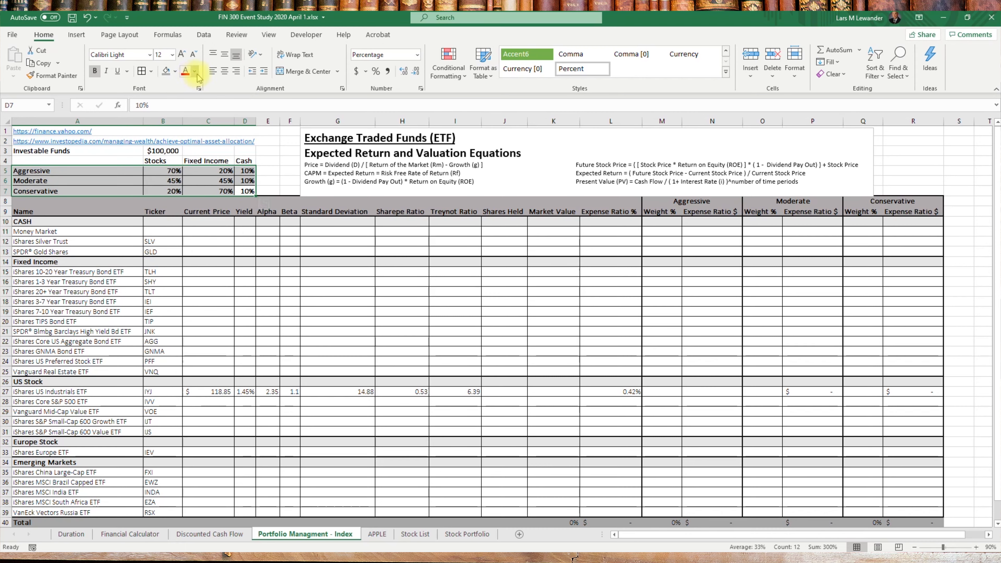
click(176, 72)
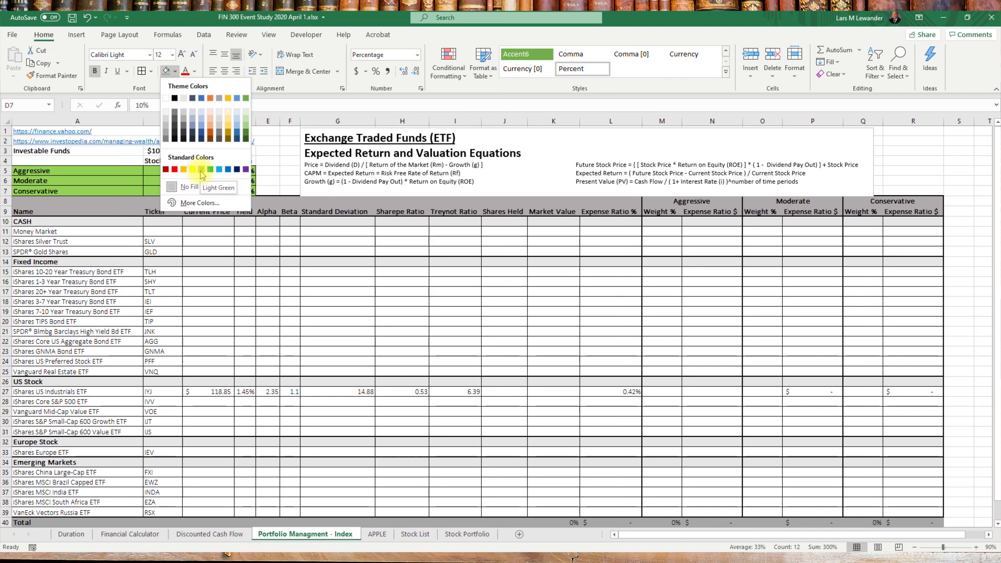
click(184, 170)
click(268, 180)
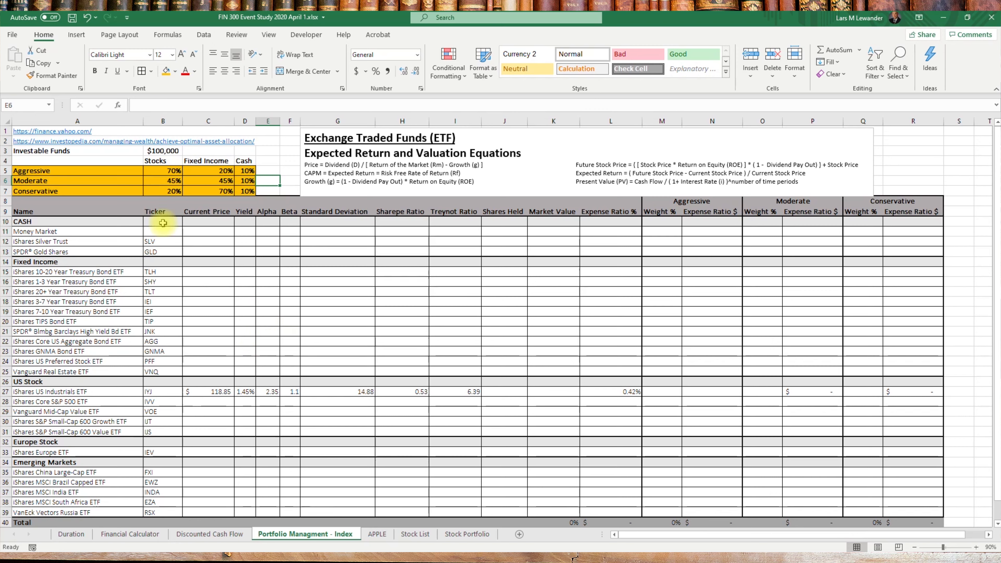
Step: Give the Investable Funds cells A3:B3 black text and a light blue fill
drag(60, 150, 163, 151)
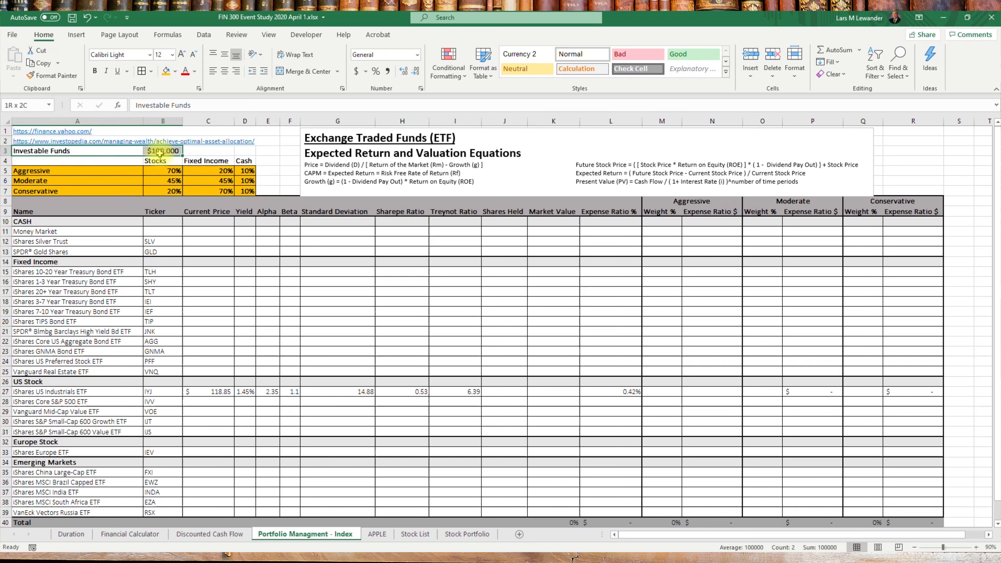
click(195, 71)
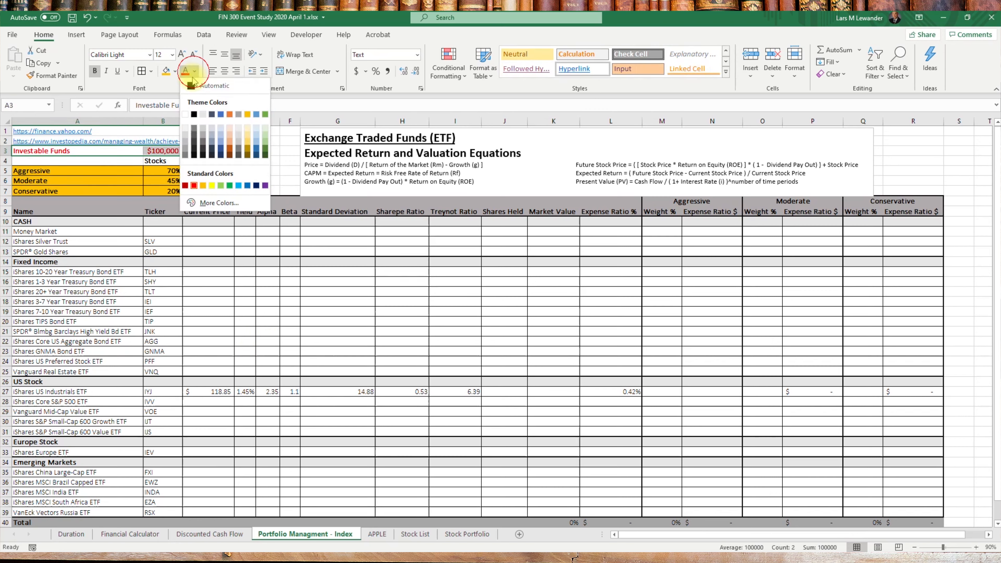
click(193, 111)
click(176, 71)
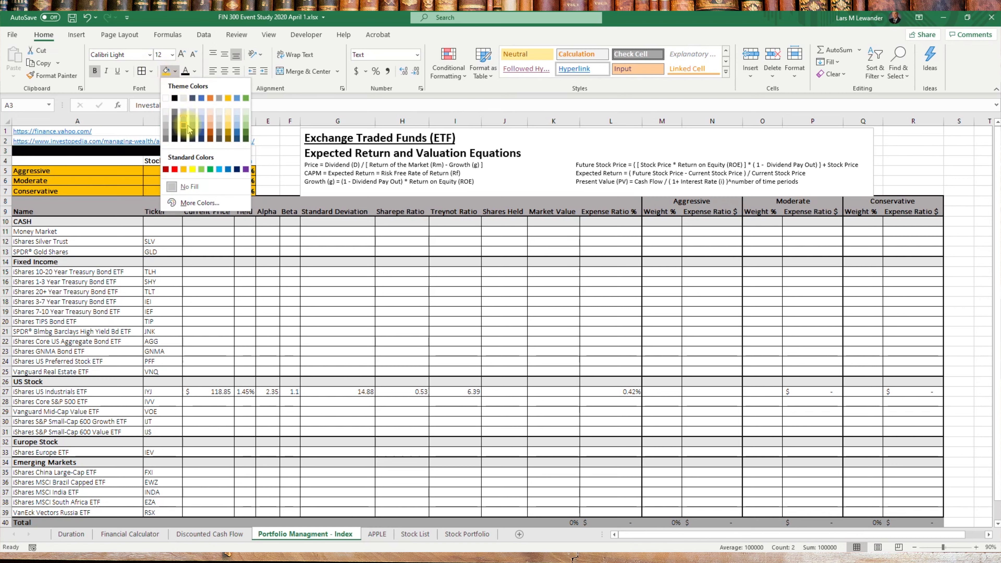
click(220, 170)
click(266, 151)
click(267, 160)
click(283, 183)
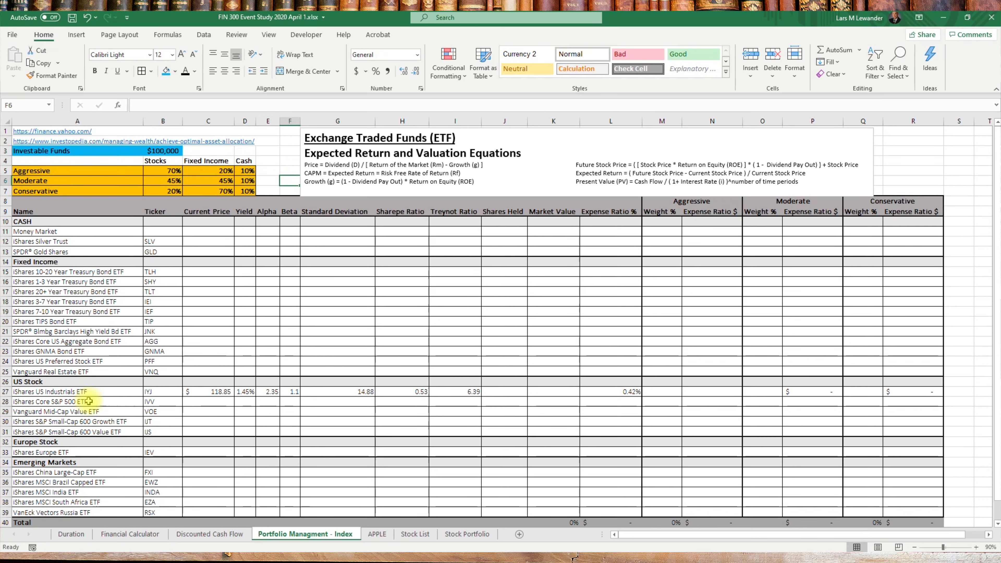
Step: Review the iShares US Industrials ETF entries in A27:L27 and the empty Shares Held column
drag(82, 392, 636, 393)
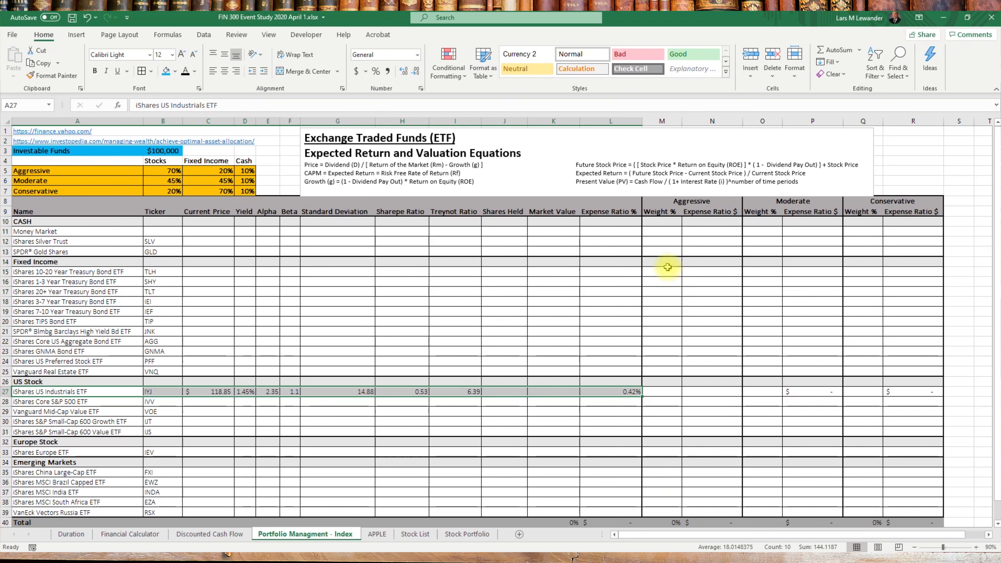
click(948, 547)
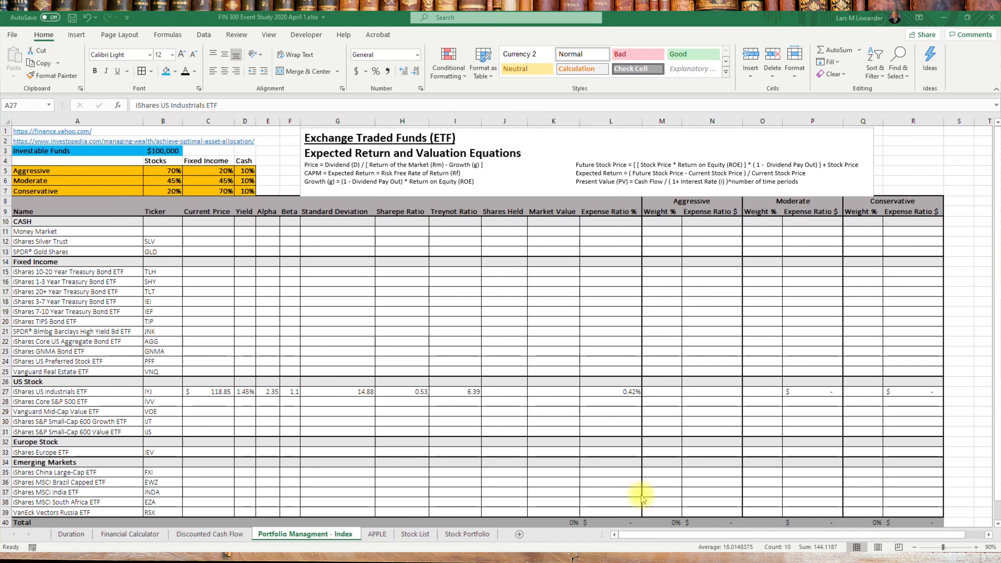
click(558, 221)
drag(509, 200, 512, 482)
scroll(597, 311, up, 1)
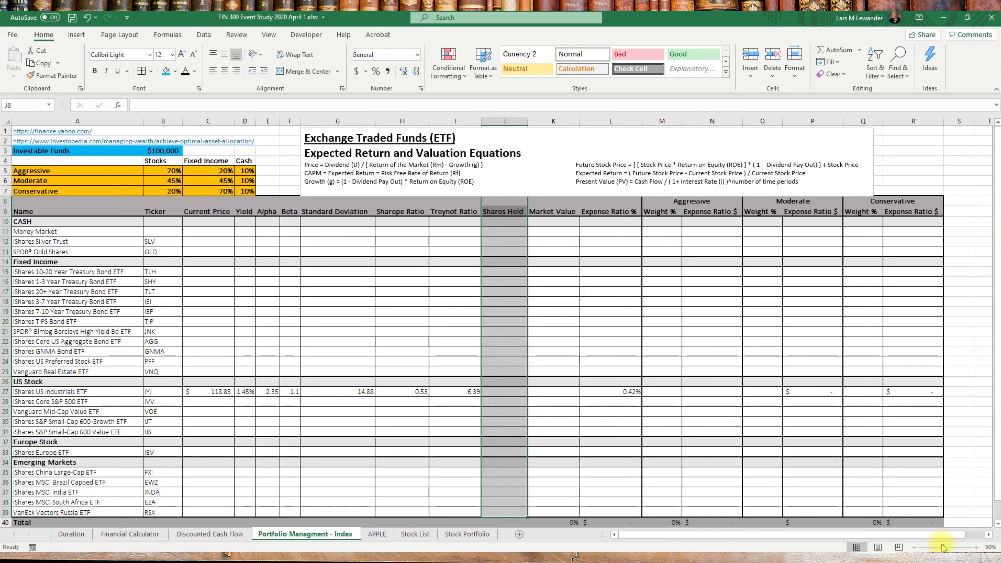
click(762, 218)
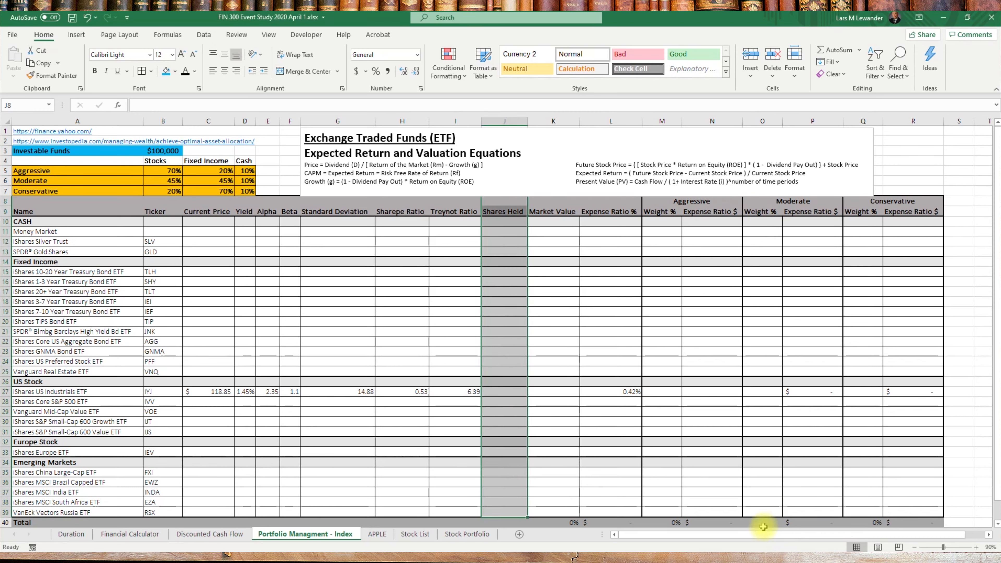
Step: Try to move the Moderate and Conservative block O8:R40 over by one column
drag(763, 522, 894, 200)
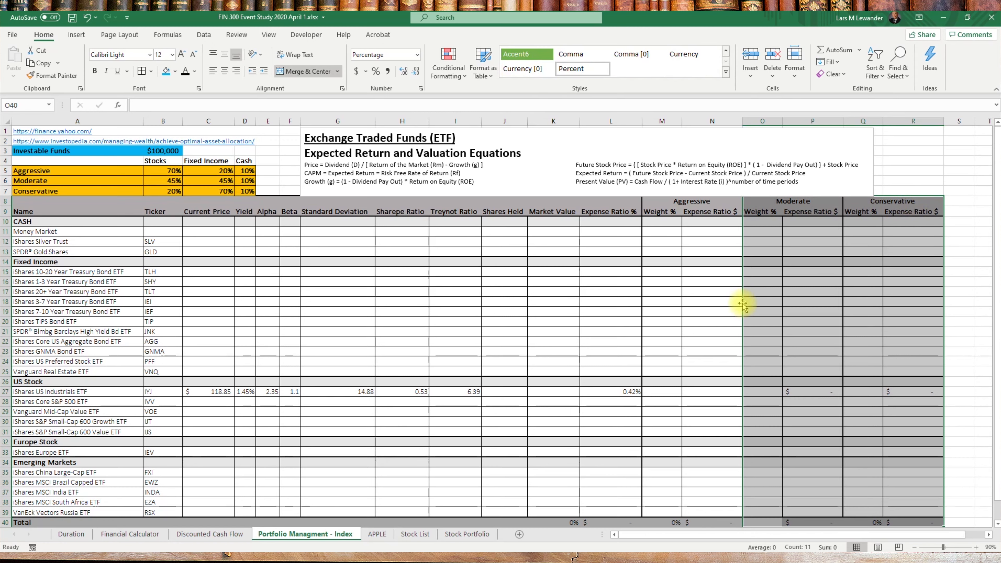
drag(742, 303, 782, 307)
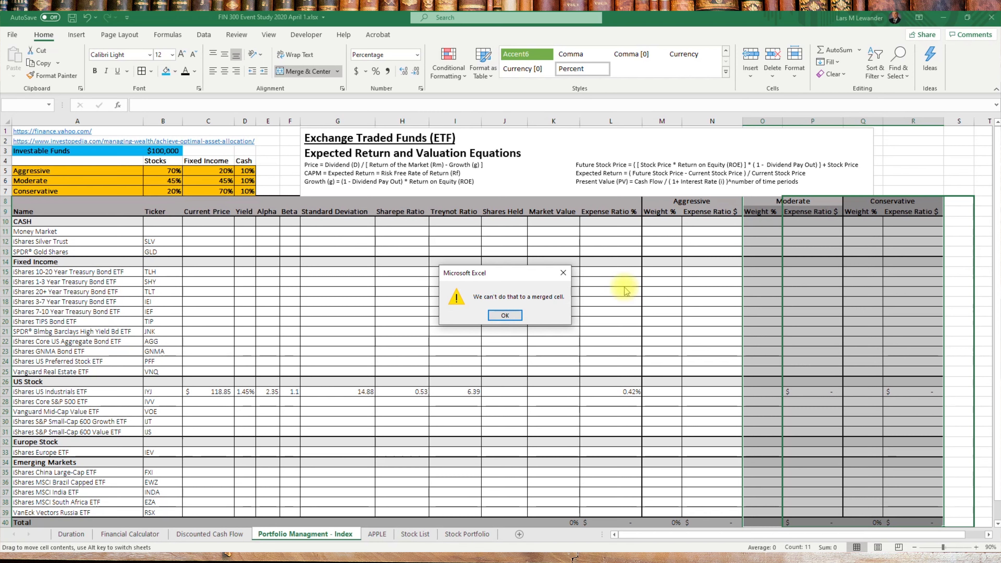
click(506, 315)
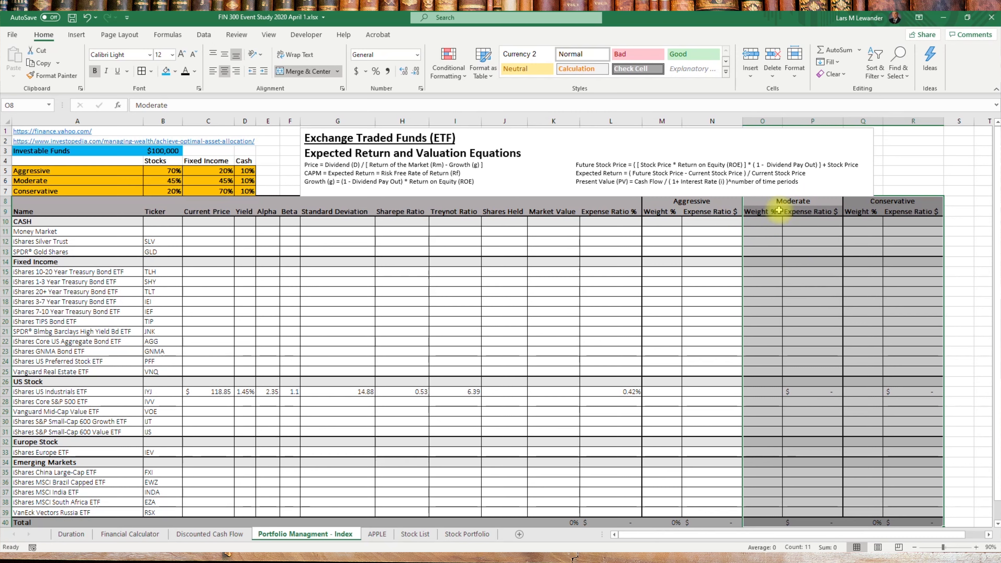
Step: Unmerge the Moderate, Aggressive and Conservative heading cells in row 8
click(781, 201)
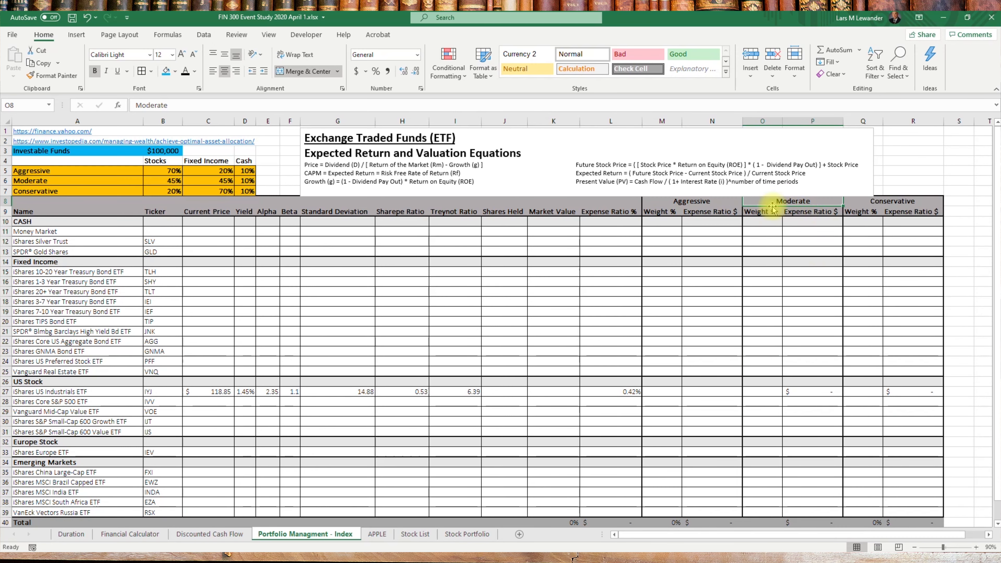
click(307, 71)
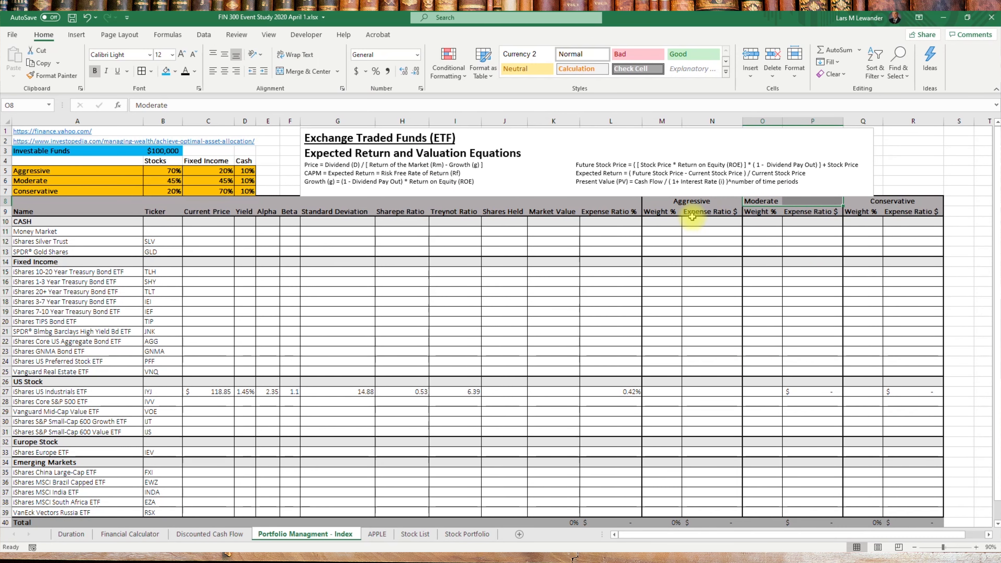
click(693, 202)
click(289, 71)
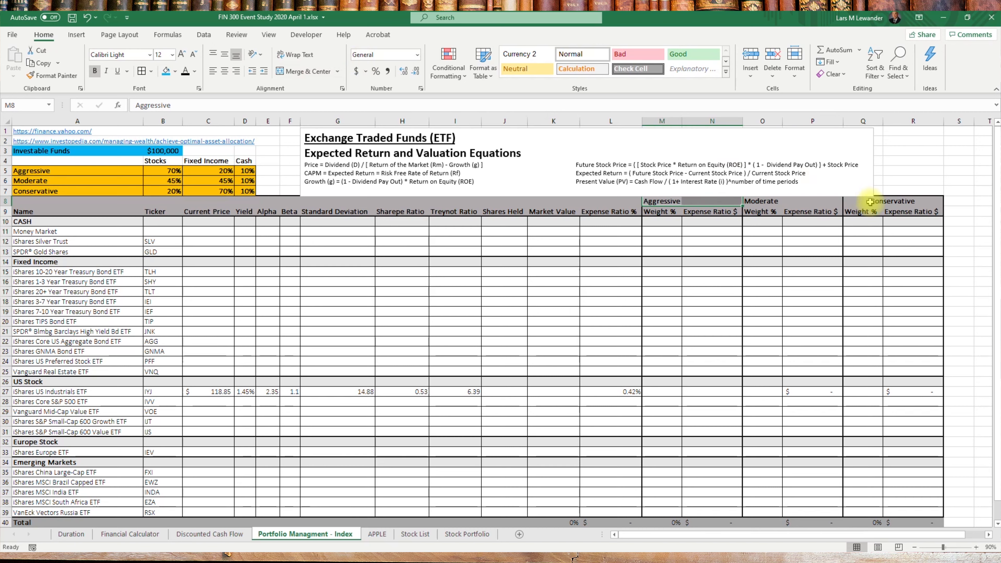
click(871, 201)
click(294, 71)
click(796, 310)
Step: Move the Moderate and Conservative block O8:R40 to P8:S40 and the Shares Held column J8:J40 into column O
drag(757, 202, 924, 525)
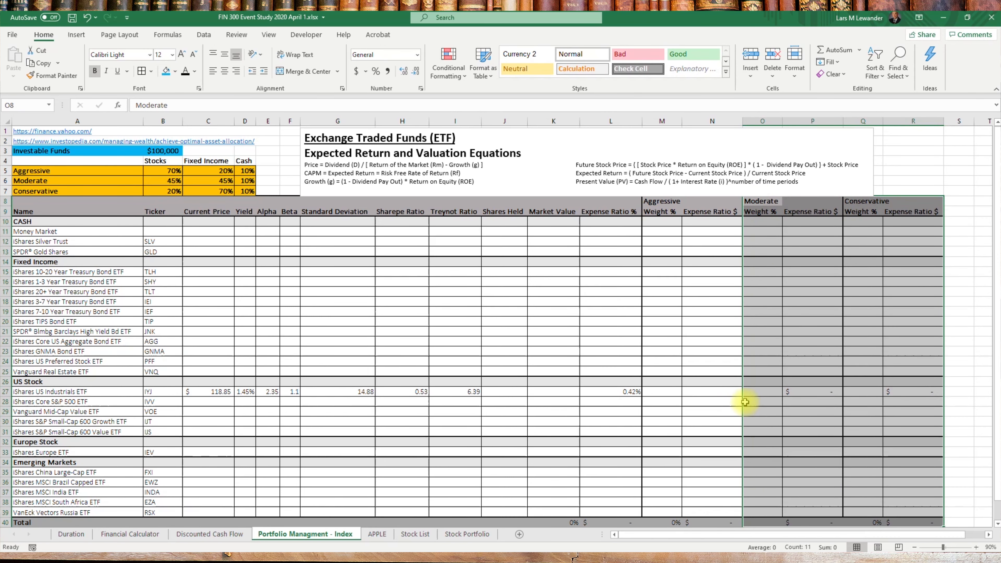
drag(740, 401, 793, 401)
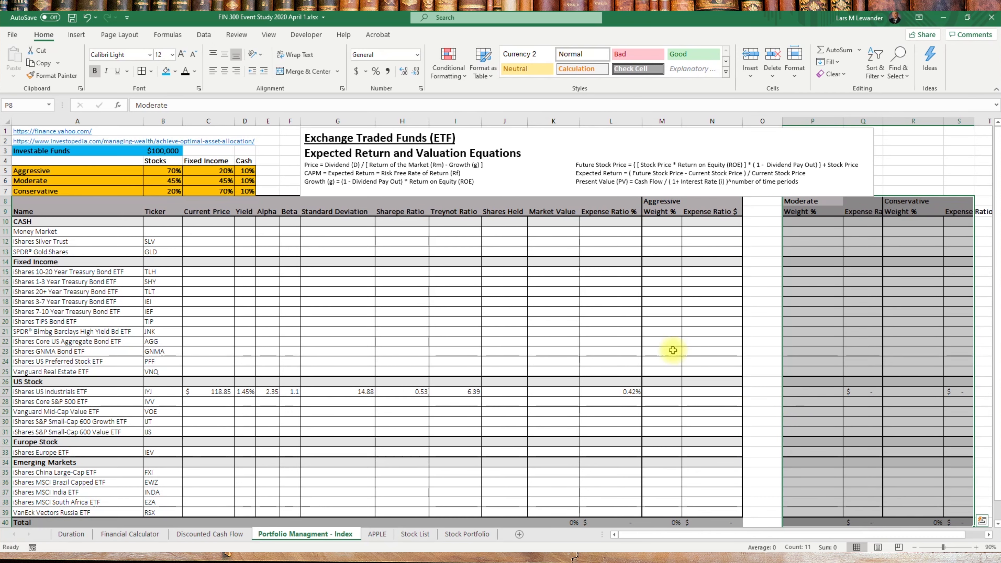
drag(516, 204, 499, 525)
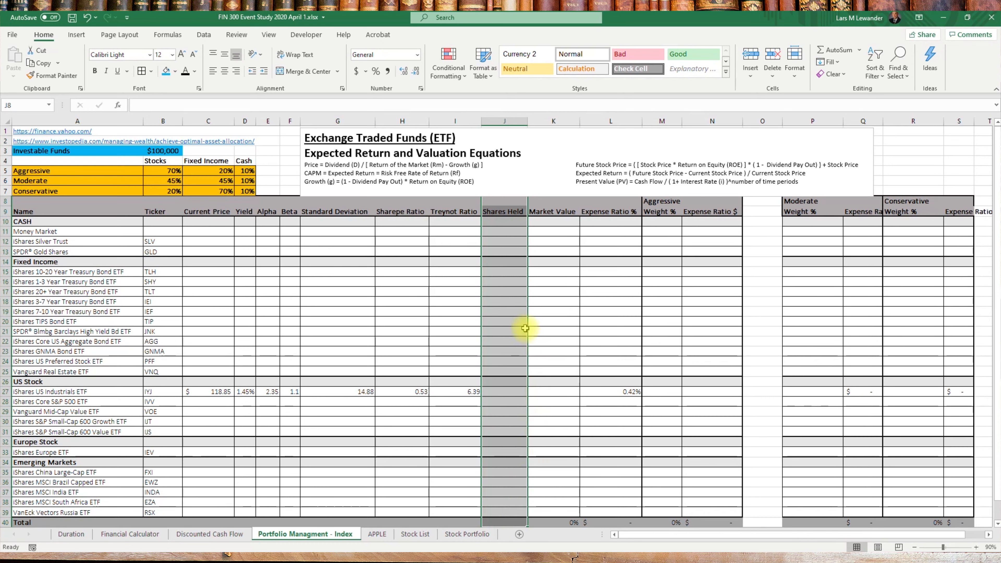
drag(528, 330, 749, 336)
Step: Widen column O to fit the Shares Held heading and replace the borders of M8:O9 with a thick outside border
drag(754, 207, 712, 208)
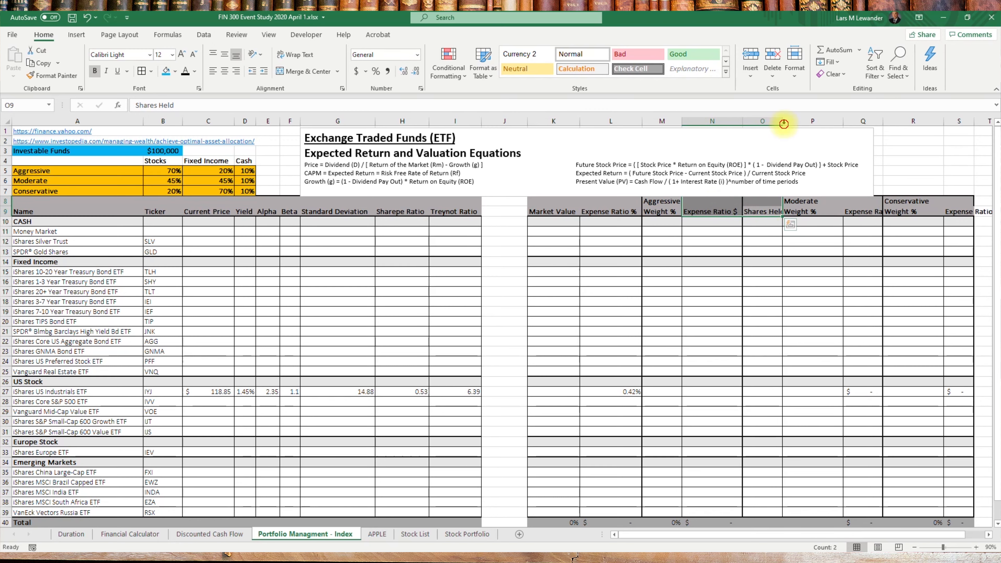
drag(784, 124, 790, 123)
mouse_move(666, 195)
mouse_down()
mouse_move(762, 209)
mouse_move(673, 204)
mouse_up()
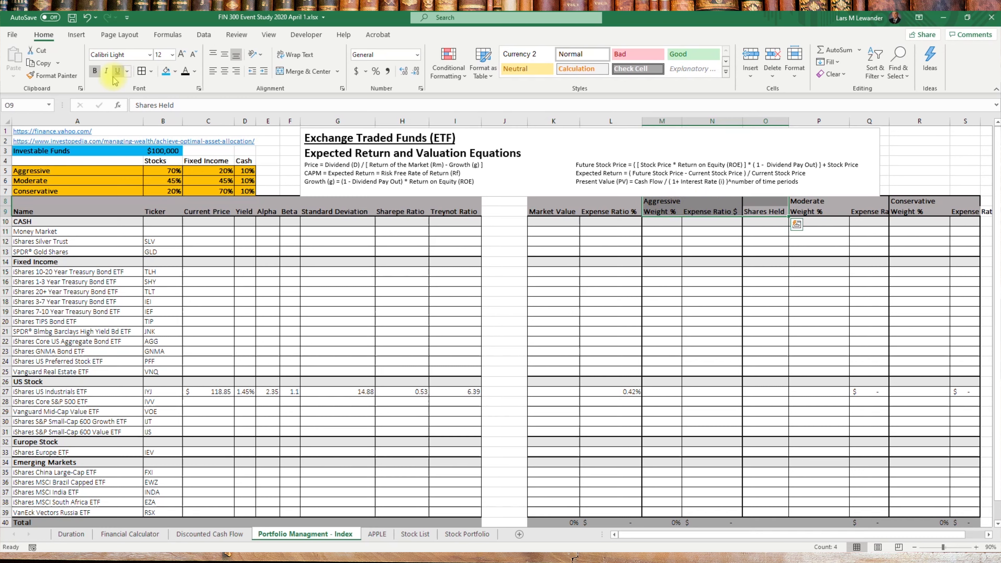
click(153, 73)
click(158, 127)
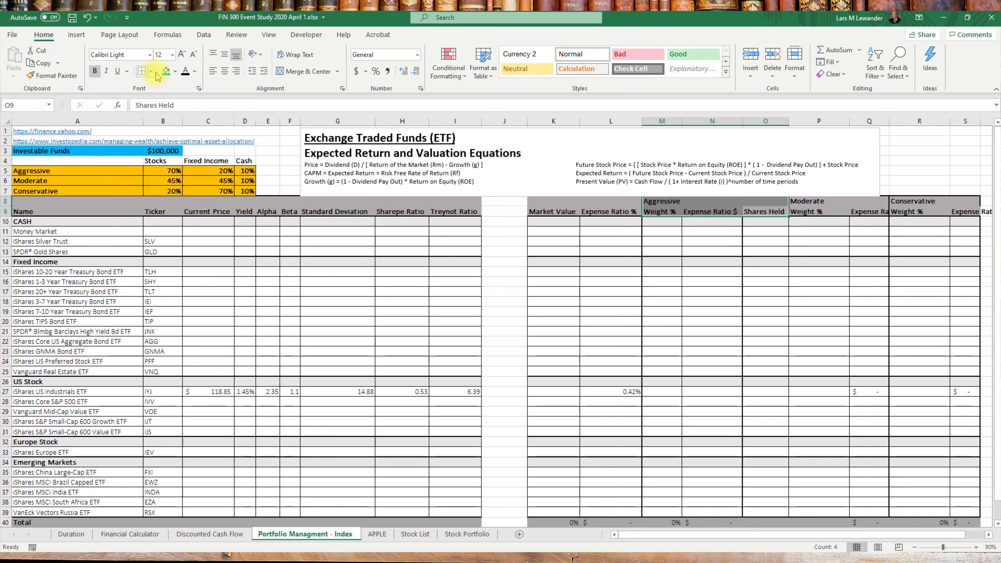
click(153, 72)
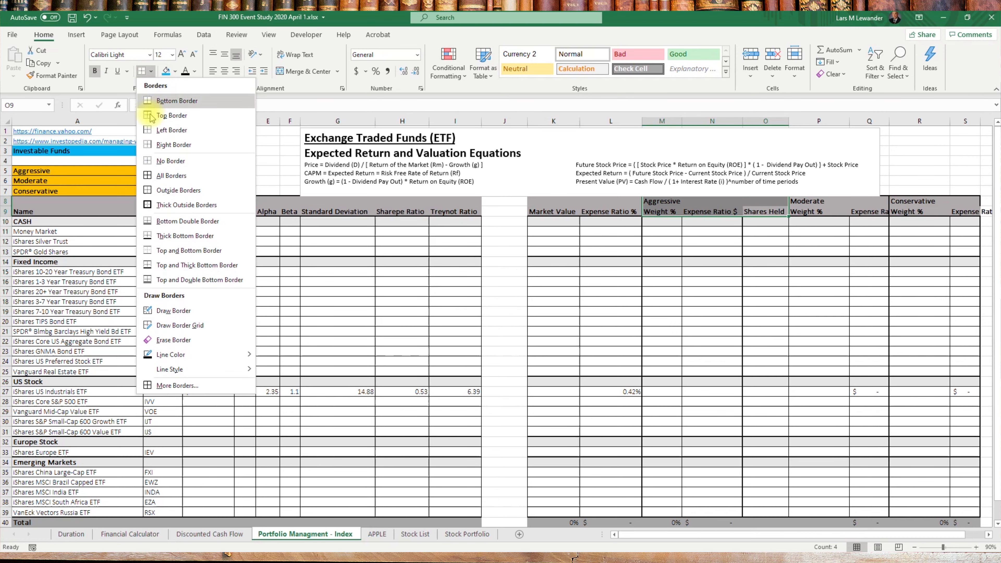
click(177, 205)
Step: Merge and center the Aggressive heading across M8:O8
click(677, 253)
drag(663, 204, 749, 204)
click(298, 71)
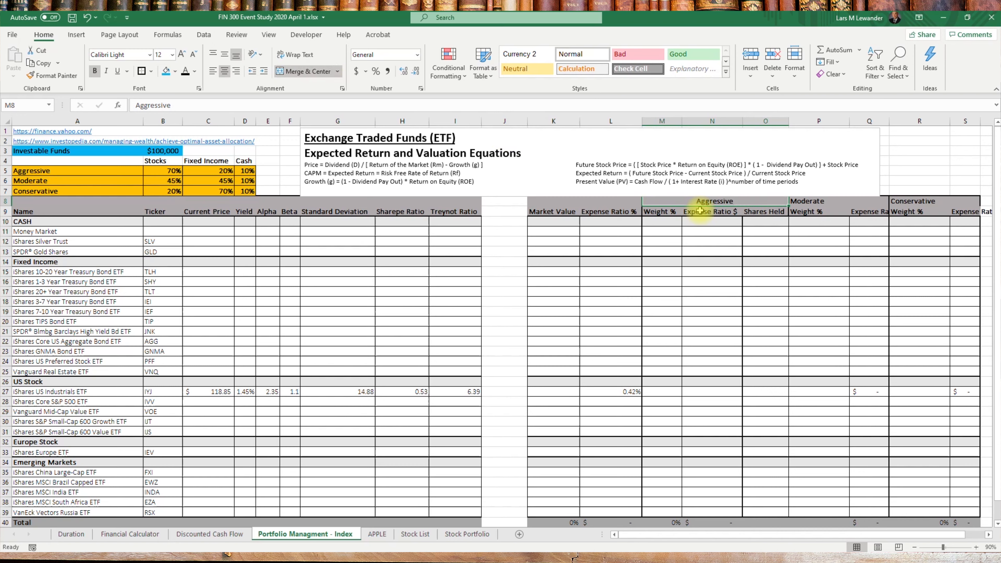
click(706, 249)
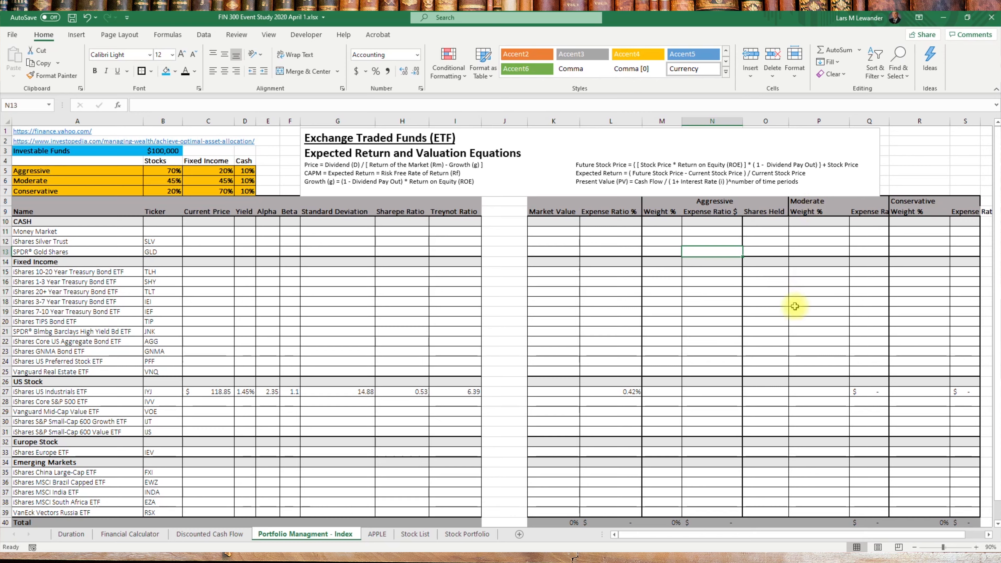
Step: Move the Moderate and Conservative block from P8:S40 over by one column, leaving column P empty
click(766, 223)
drag(766, 223, 767, 312)
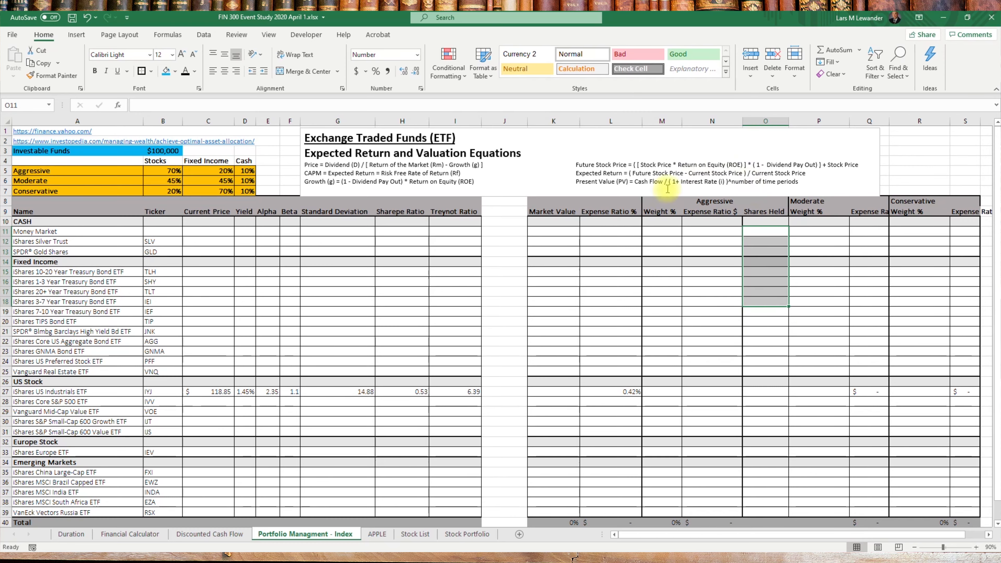
drag(654, 201, 801, 402)
drag(820, 163, 993, 399)
drag(741, 535, 655, 521)
drag(804, 176, 972, 499)
drag(788, 385, 831, 386)
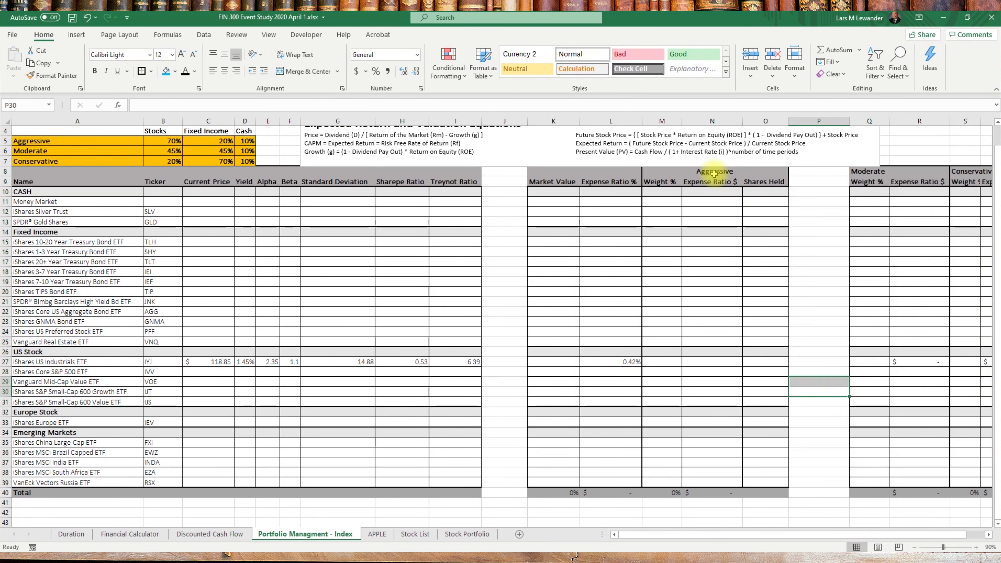
Step: Move the Market Value column K8:K40 into column P, next to the Aggressive group's Shares Held column
click(709, 172)
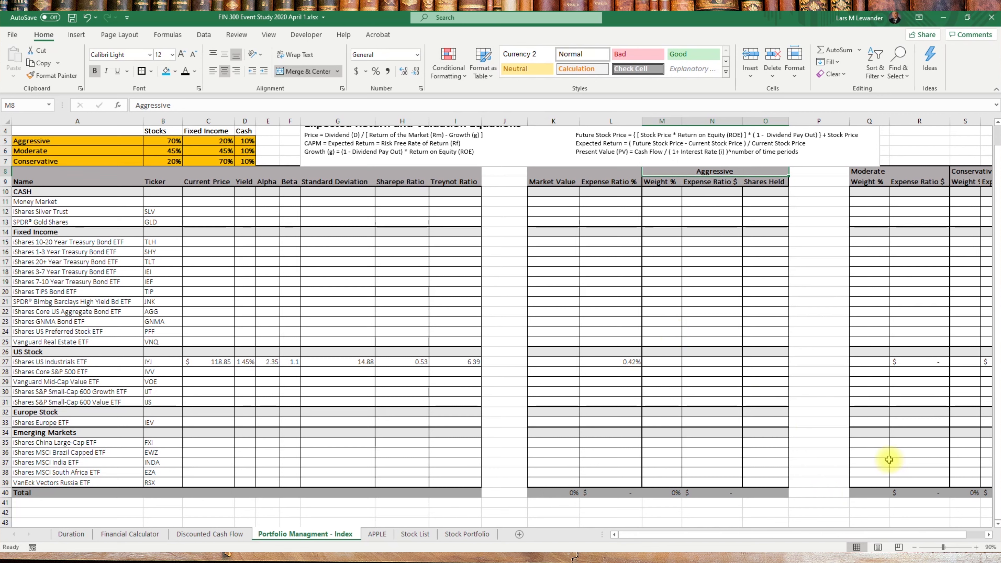
click(945, 543)
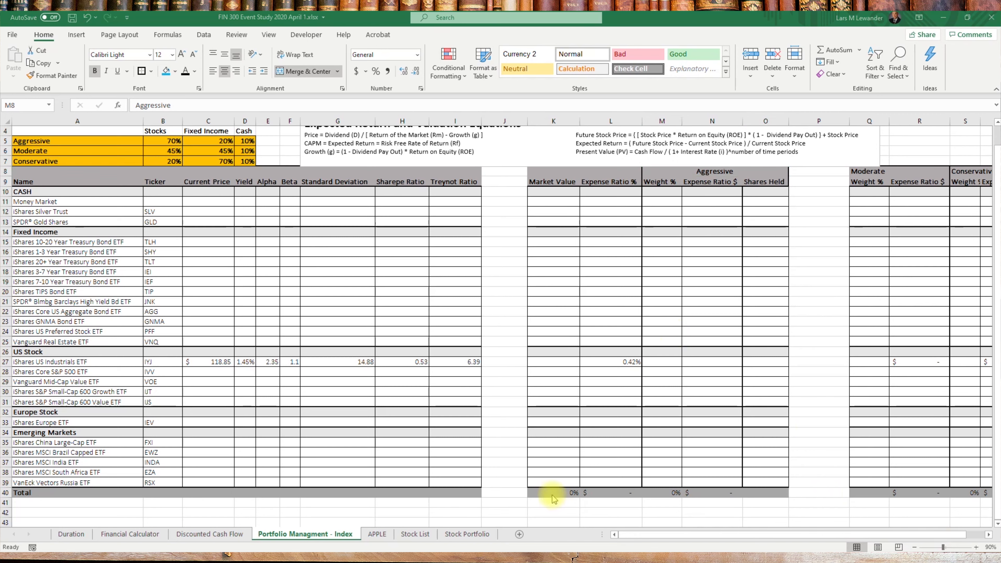
drag(546, 489, 528, 172)
drag(527, 211, 832, 218)
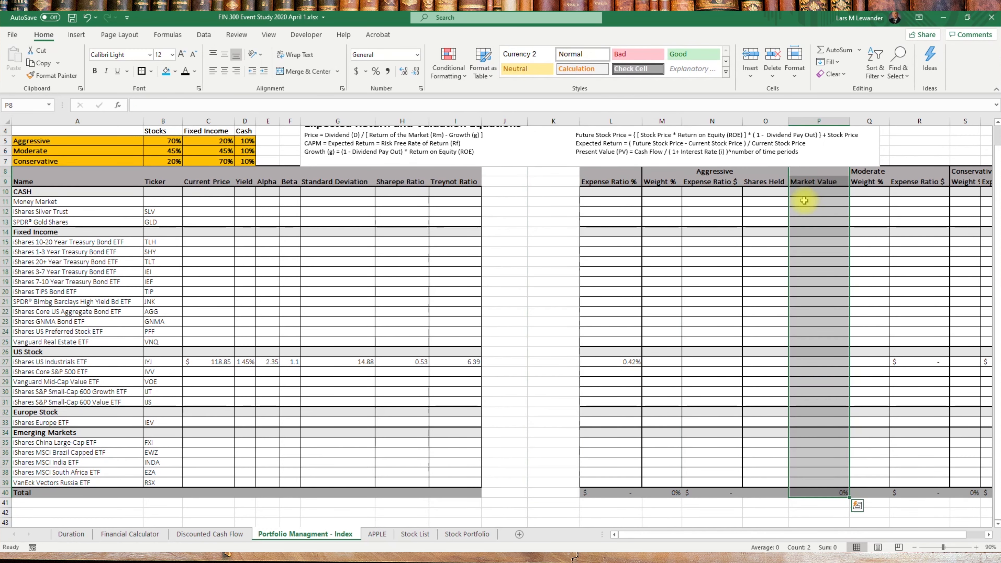
Step: Unmerge the Aggressive heading and remove all borders from the header cells M8:P9
click(812, 182)
drag(821, 172, 666, 182)
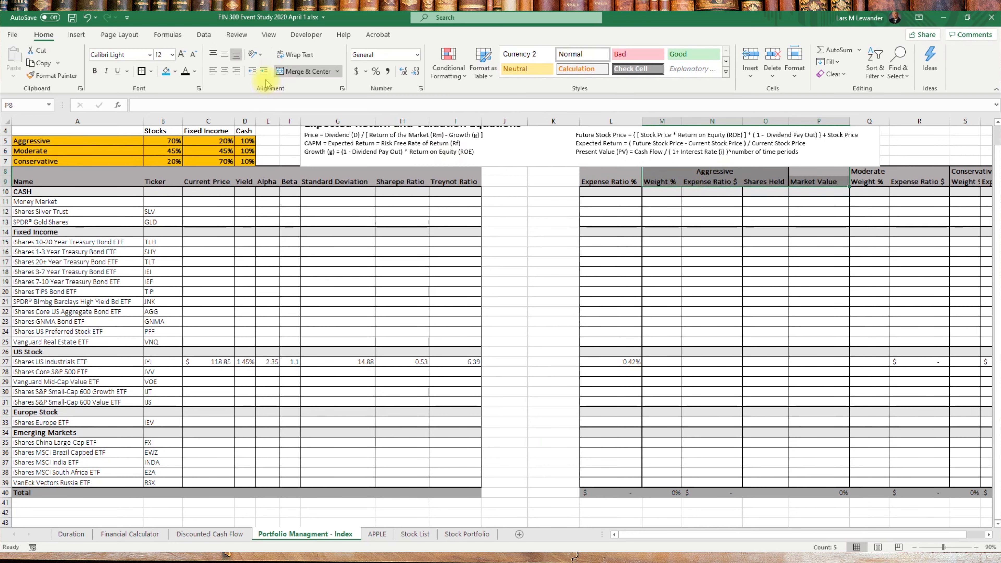
click(296, 71)
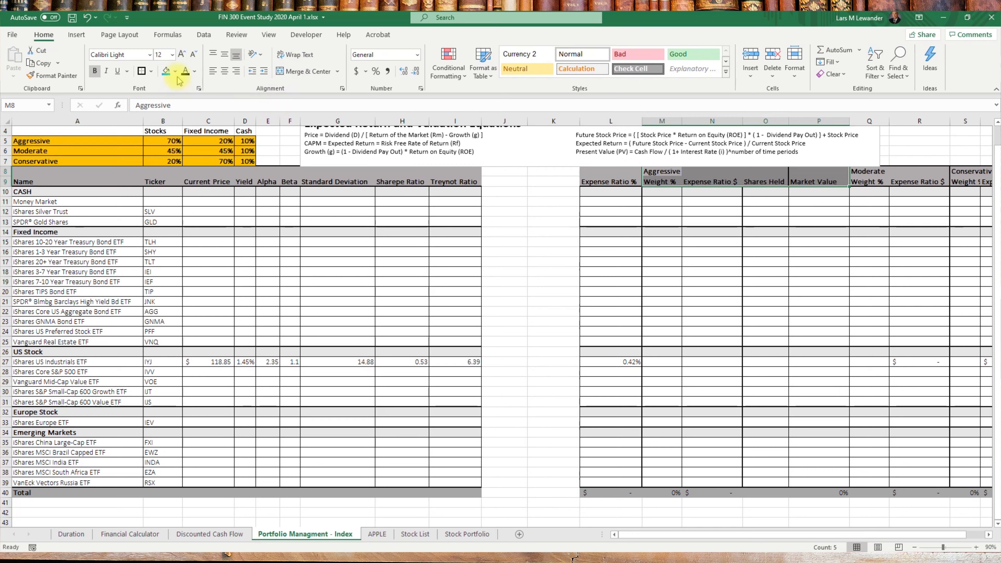
click(151, 71)
click(169, 160)
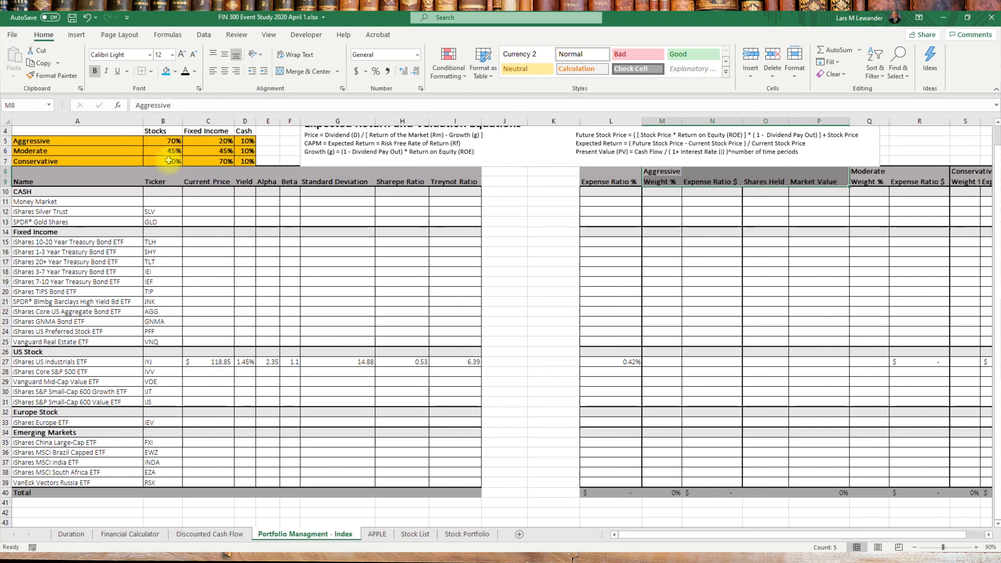
Step: Apply a thick outside border to the header cells M8:P9 and merge and center the Aggressive heading across columns M to P
click(151, 71)
click(168, 207)
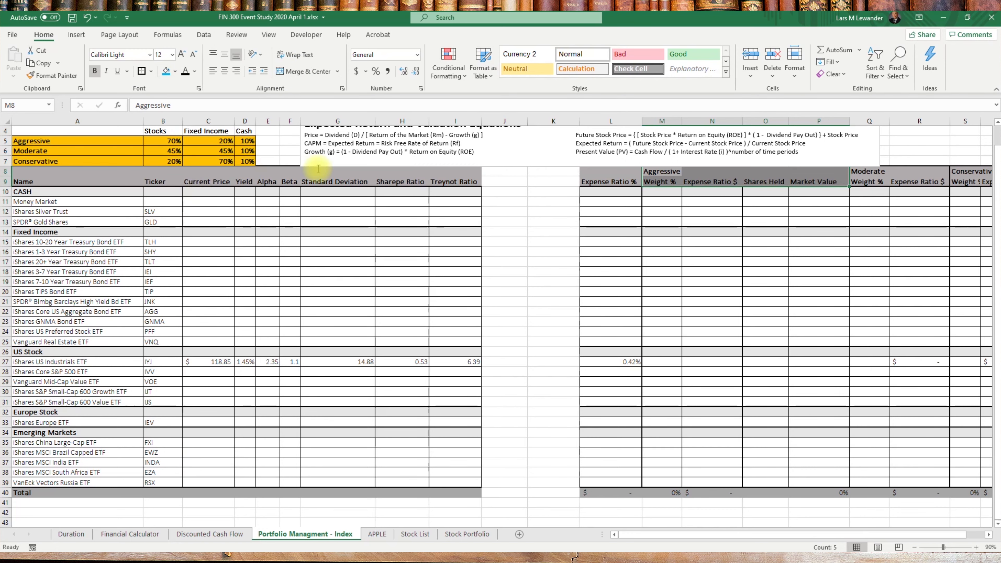
click(693, 170)
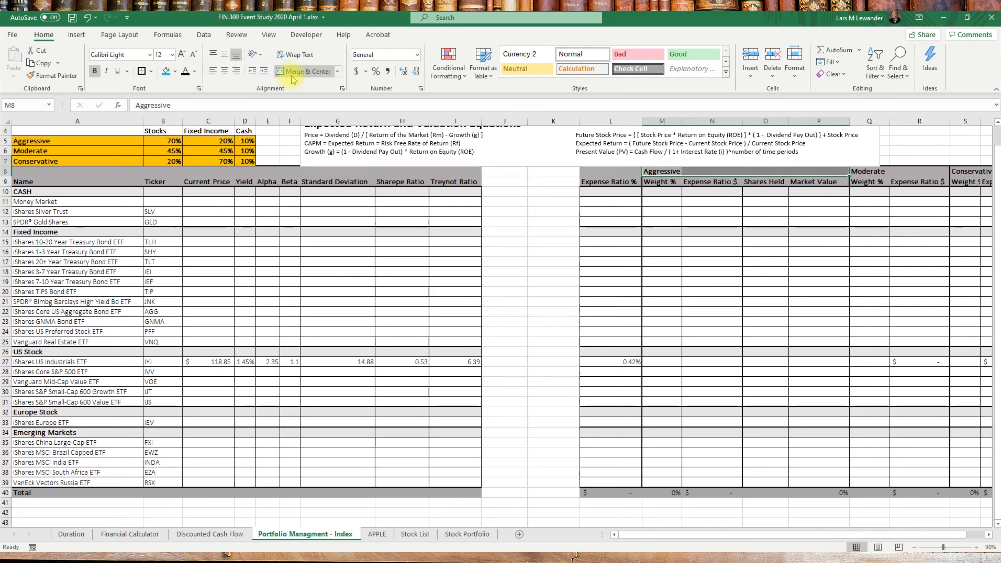
click(307, 71)
click(670, 260)
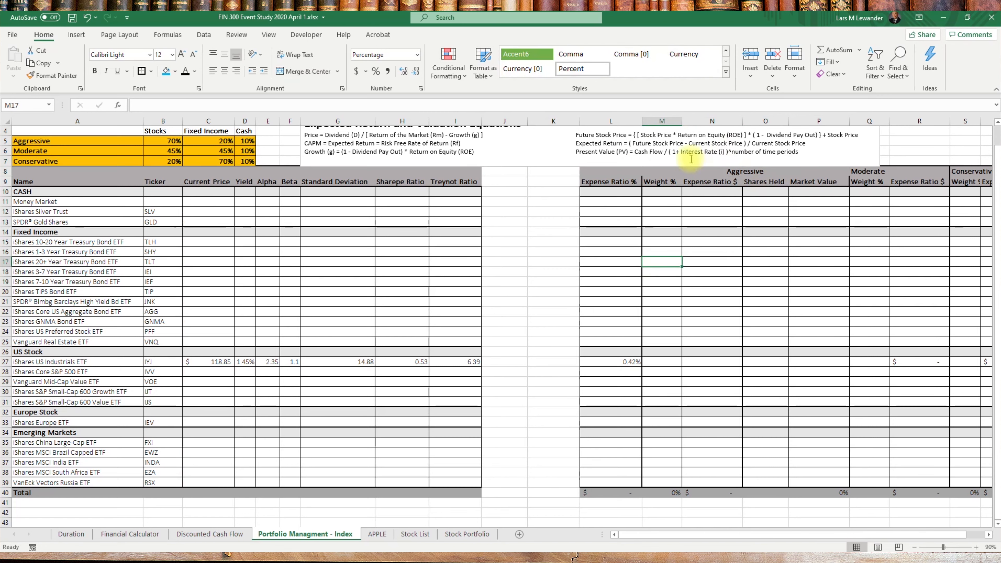
Step: Apply a thick outside border around the merged Aggressive heading and its four column headers in columns M to P
drag(657, 173, 790, 182)
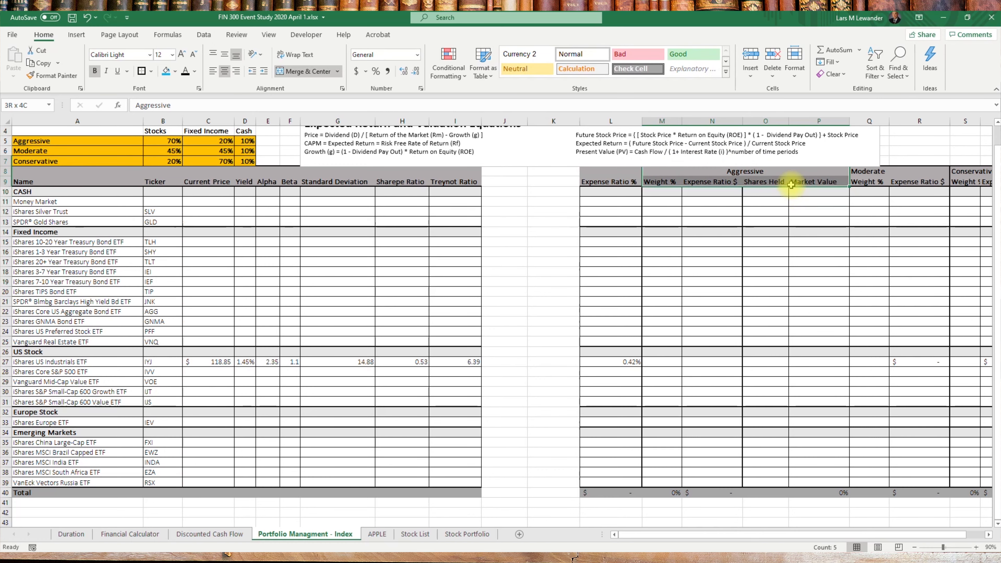
click(142, 70)
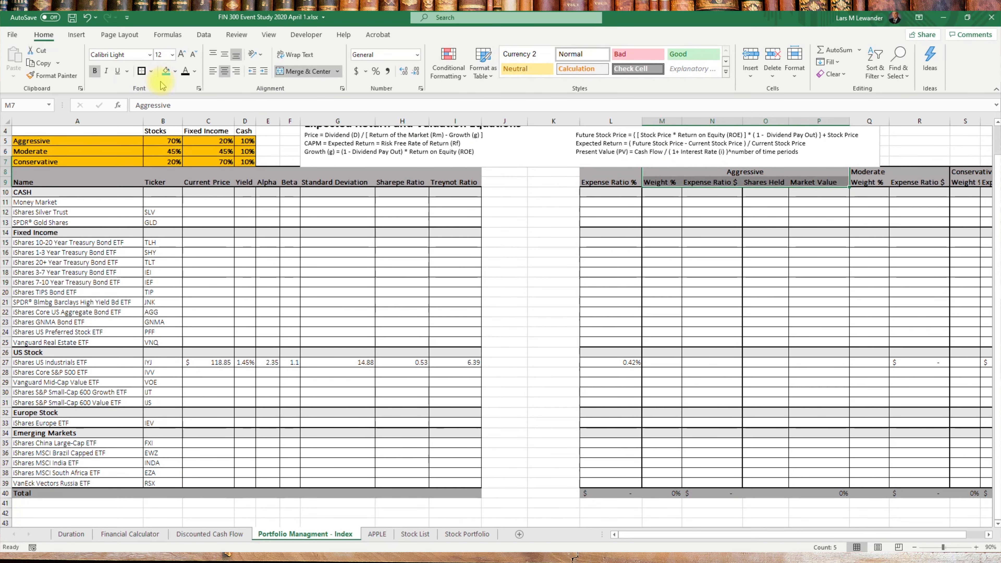
click(505, 242)
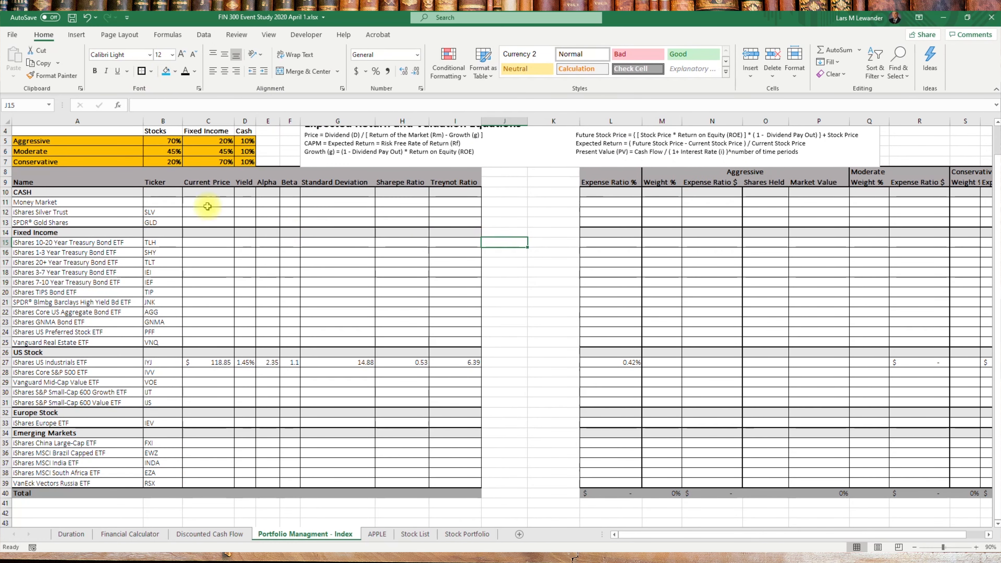
Step: Autofit the width of every column in the worksheet
click(4, 120)
double_click(143, 121)
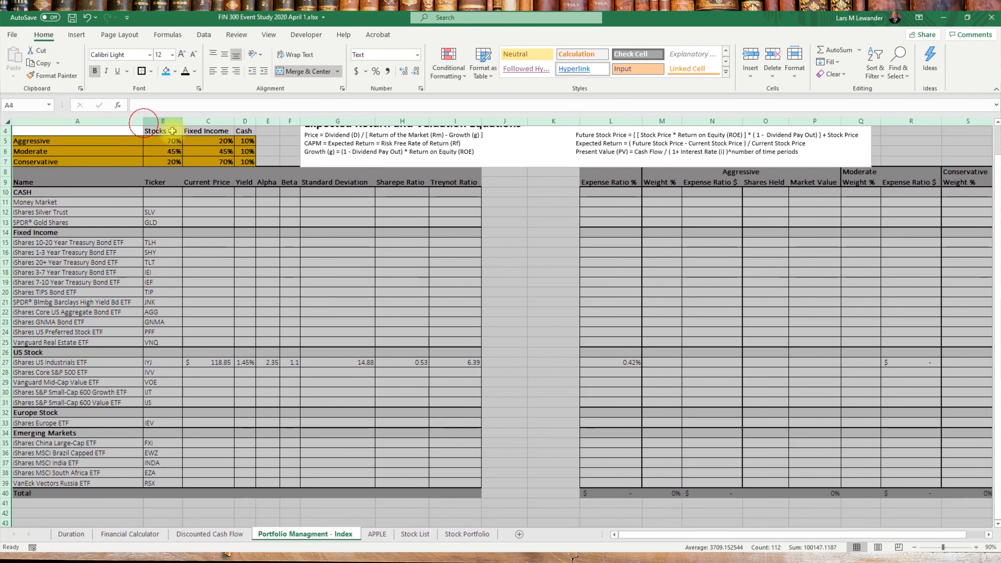
click(513, 261)
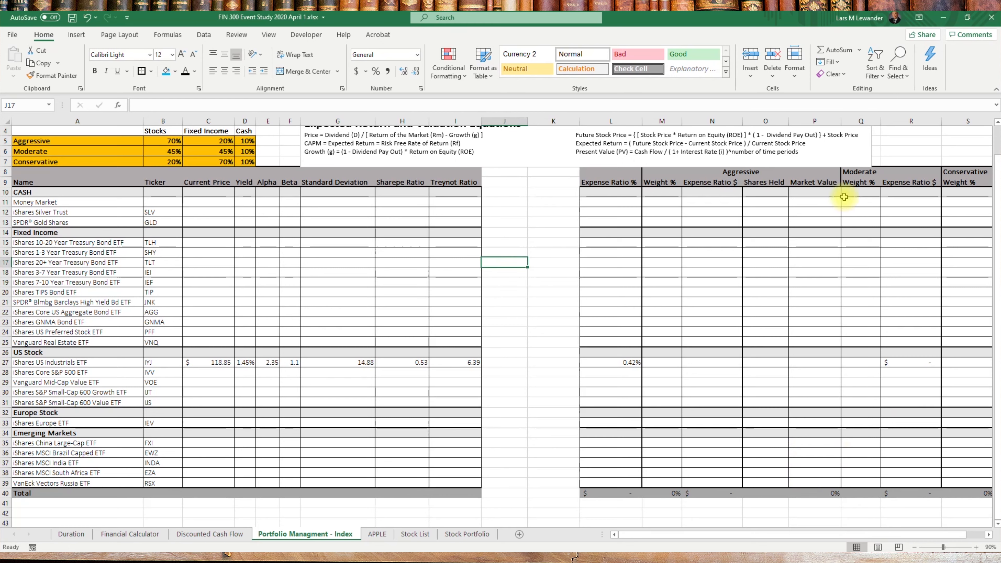
Step: Try to move the Expense Ratio % column and the Aggressive block from L8:P40 over to column J
drag(835, 493, 603, 171)
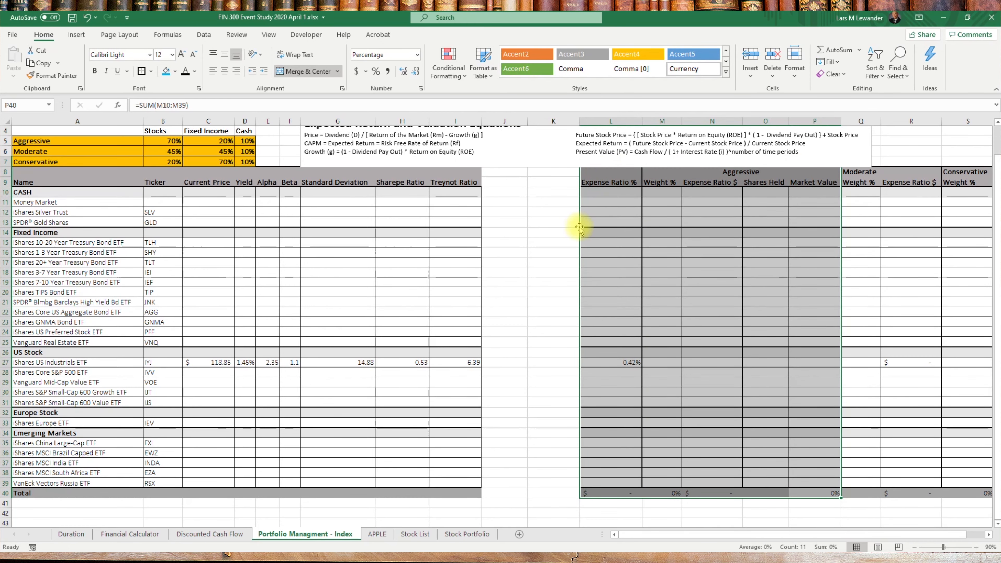
drag(578, 225, 518, 242)
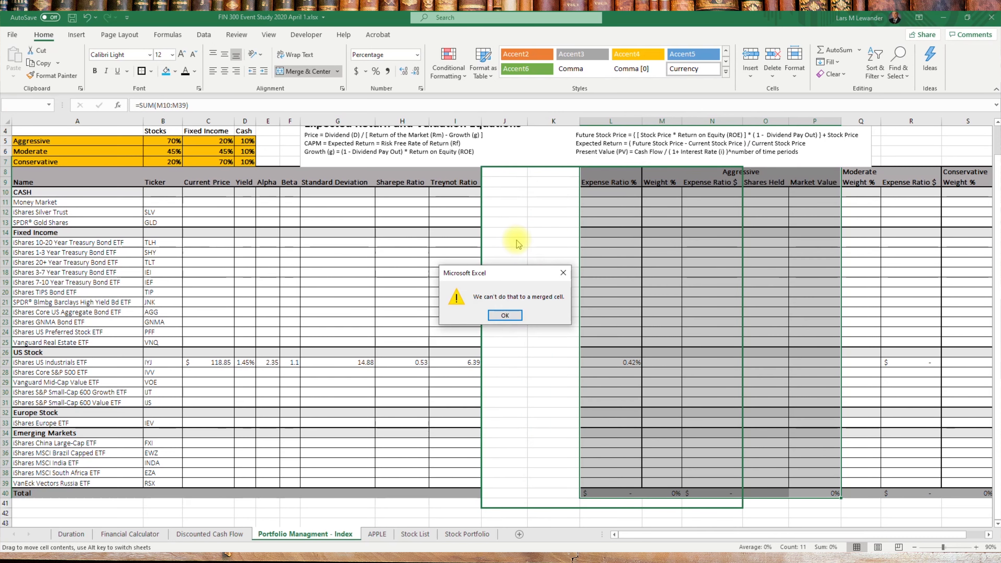
click(505, 316)
Step: Unmerge the Aggressive heading above columns M to P
click(724, 174)
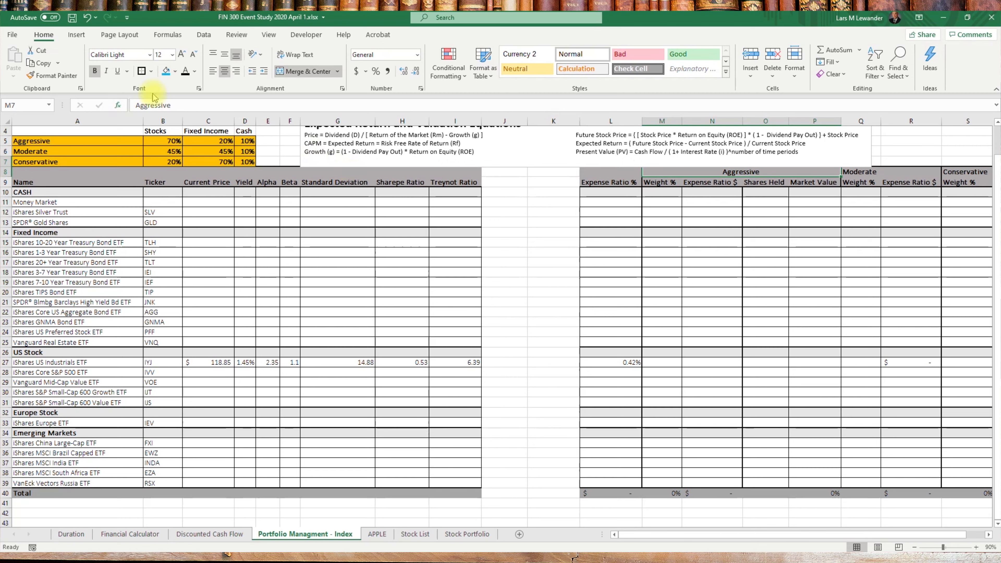
click(295, 72)
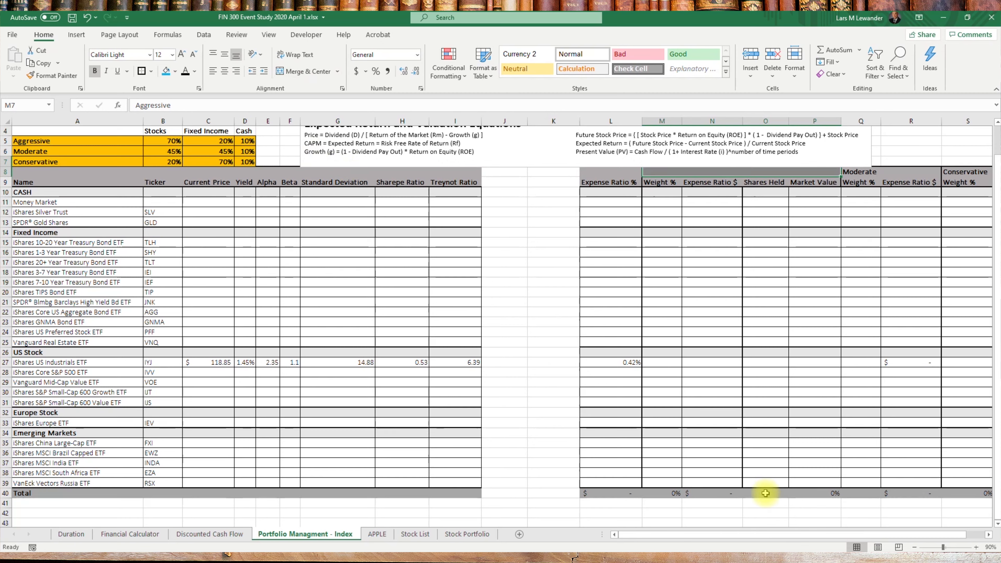
click(750, 512)
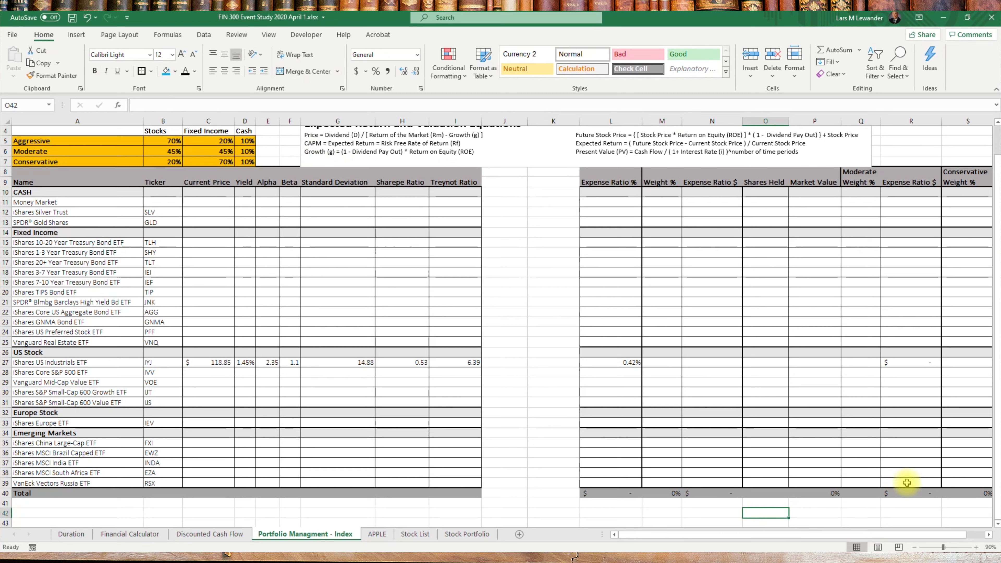
Step: Move the block L8:P40 to J8:N40, directly beside the Treynot Ratio column
drag(859, 495, 808, 303)
click(816, 494)
mouse_move(816, 495)
mouse_down()
mouse_move(800, 197)
mouse_move(607, 176)
mouse_move(512, 212)
mouse_move(523, 205)
mouse_up()
click(552, 212)
click(548, 174)
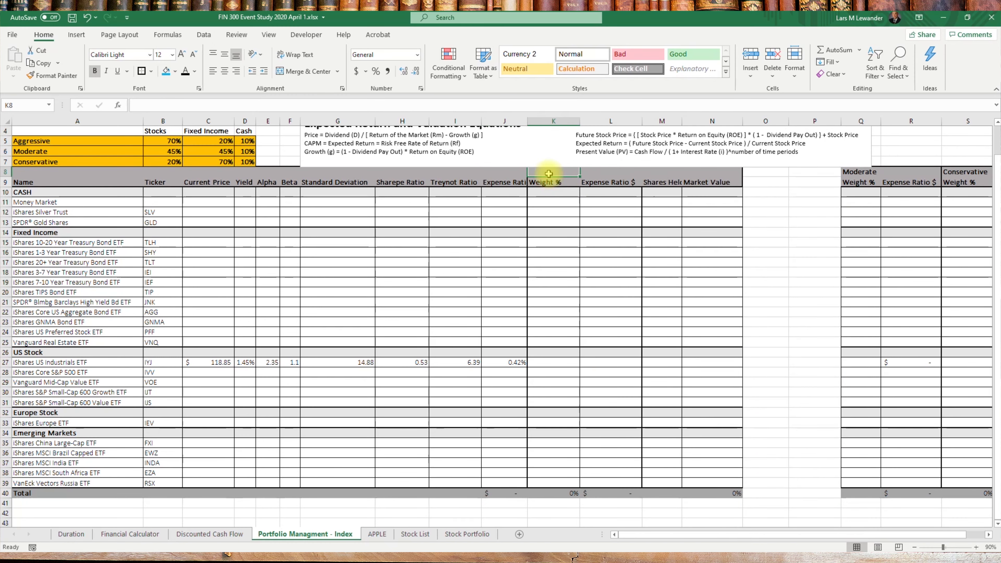
Step: Autofit all worksheet columns so the headers of the moved block fit
drag(550, 173, 700, 184)
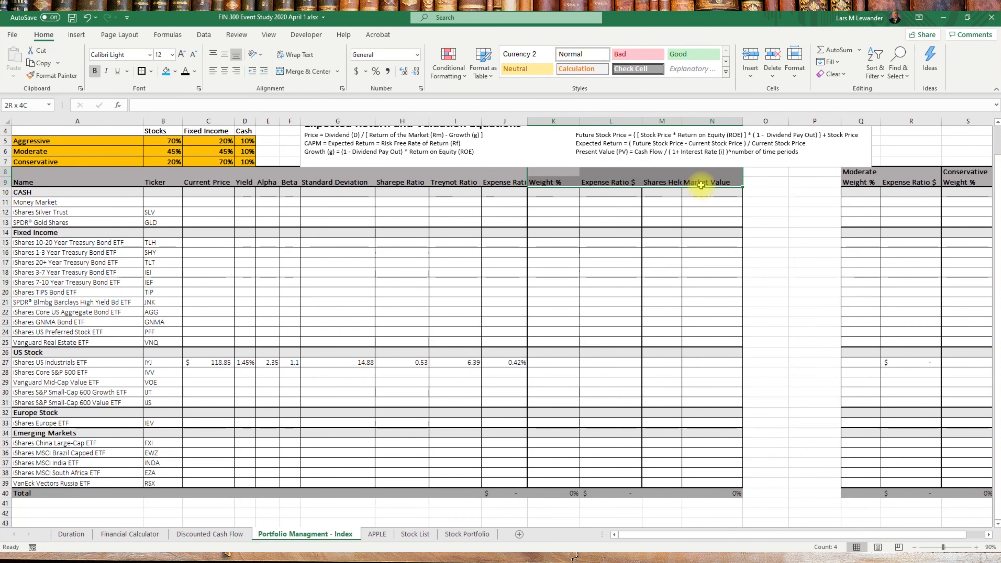
click(7, 122)
double_click(143, 121)
click(603, 232)
Step: Merge and center the empty heading cells K8:N8 above the Weight % to Market Value columns
click(565, 172)
drag(566, 172, 734, 172)
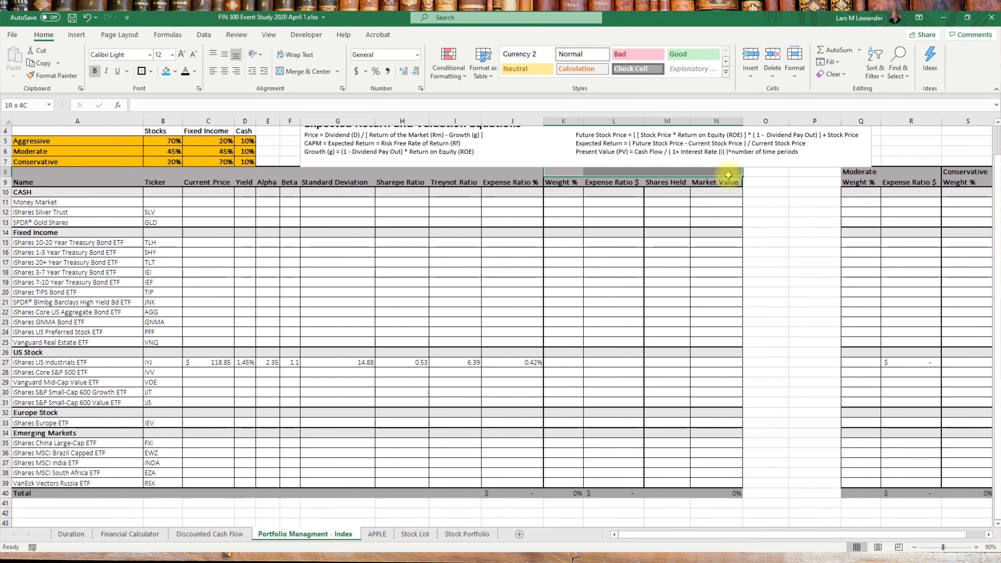
click(287, 72)
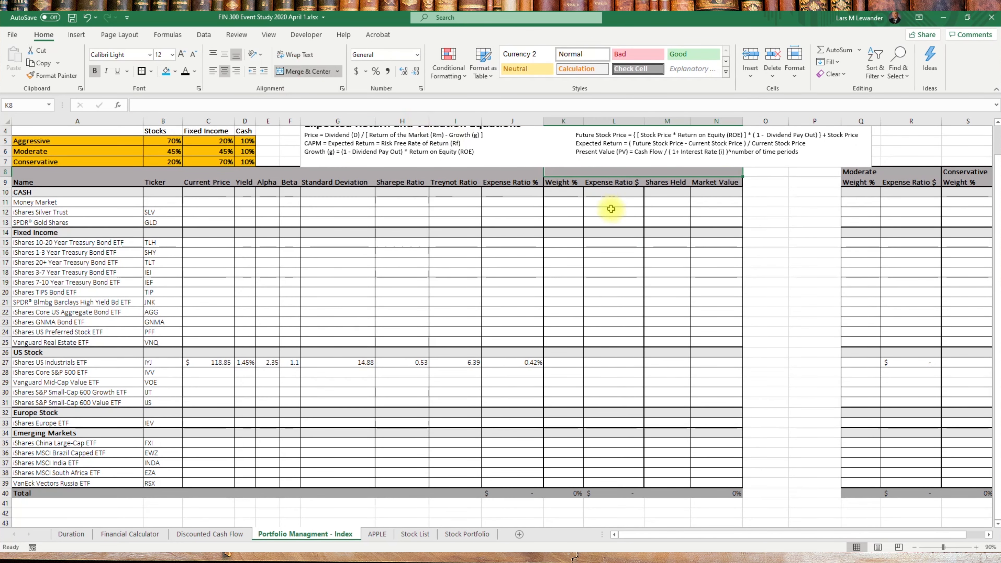
Step: Enter the heading "Aggressicve" in the merged cell K8:N8
click(262, 105)
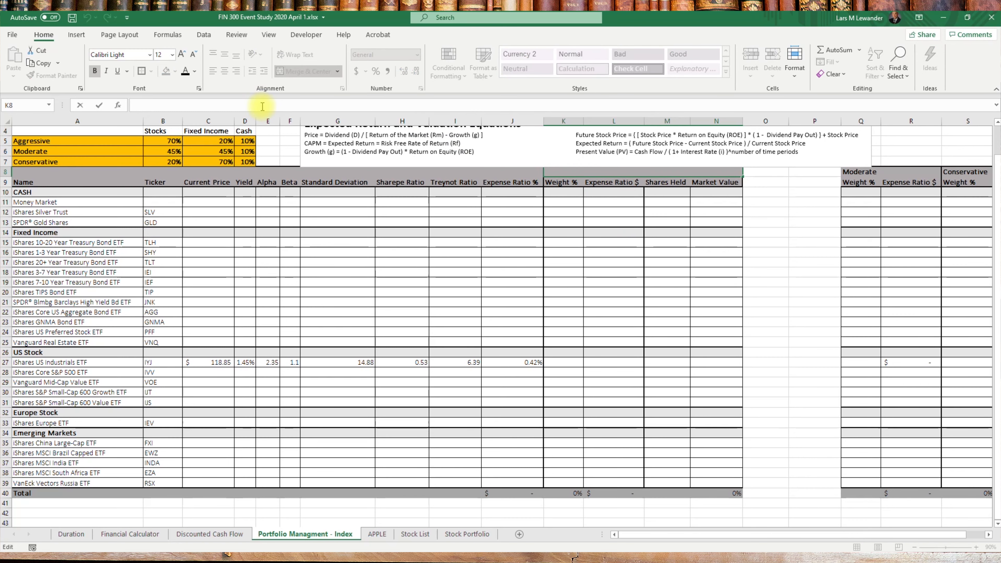
text(A)
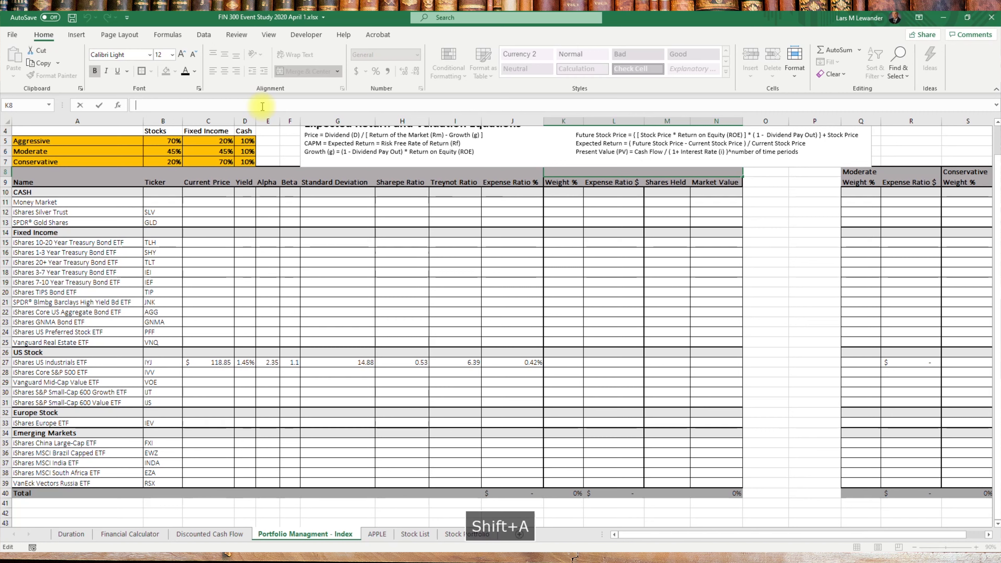
text(g)
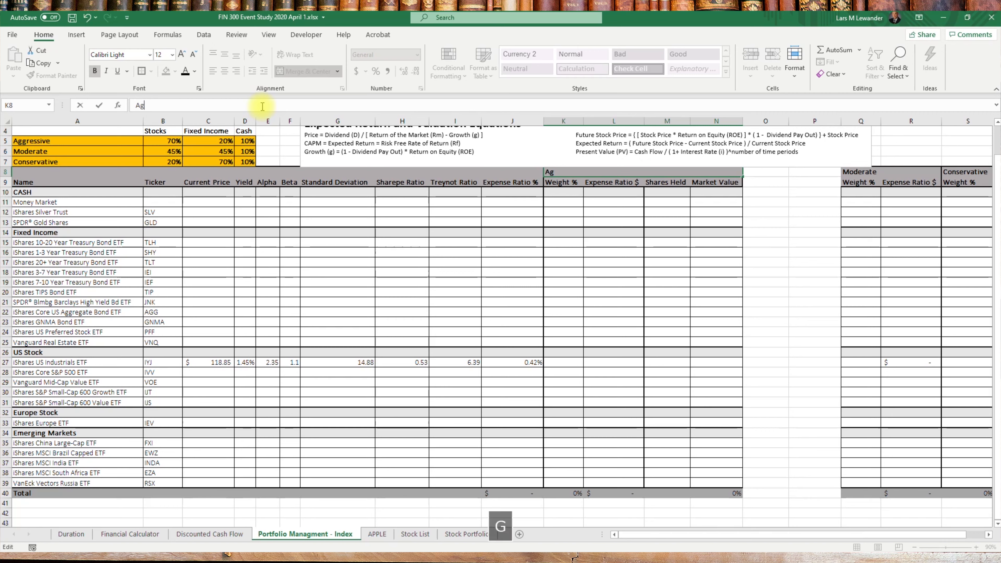
text(g)
text(ressicve)
key(Return)
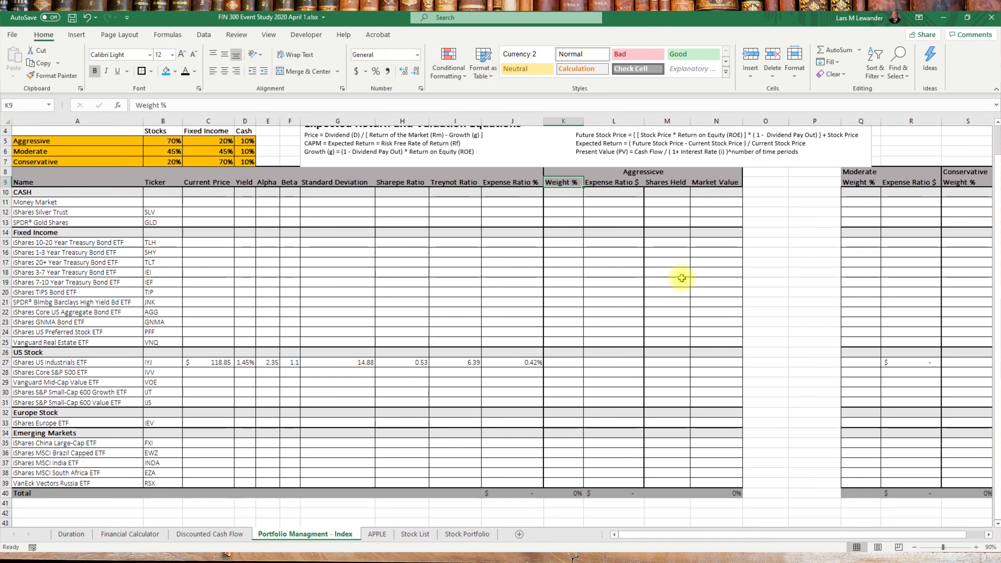
Step: Spell-check the header cells K8:N9, ignoring the flagged "i" and changing the misspelled group heading to "Aggressive"
drag(715, 182, 562, 172)
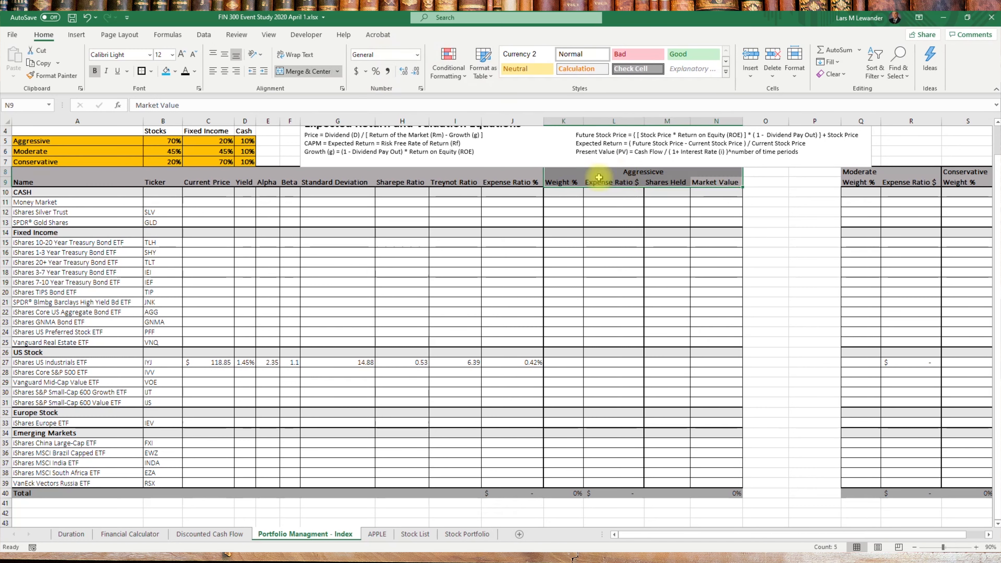
click(236, 35)
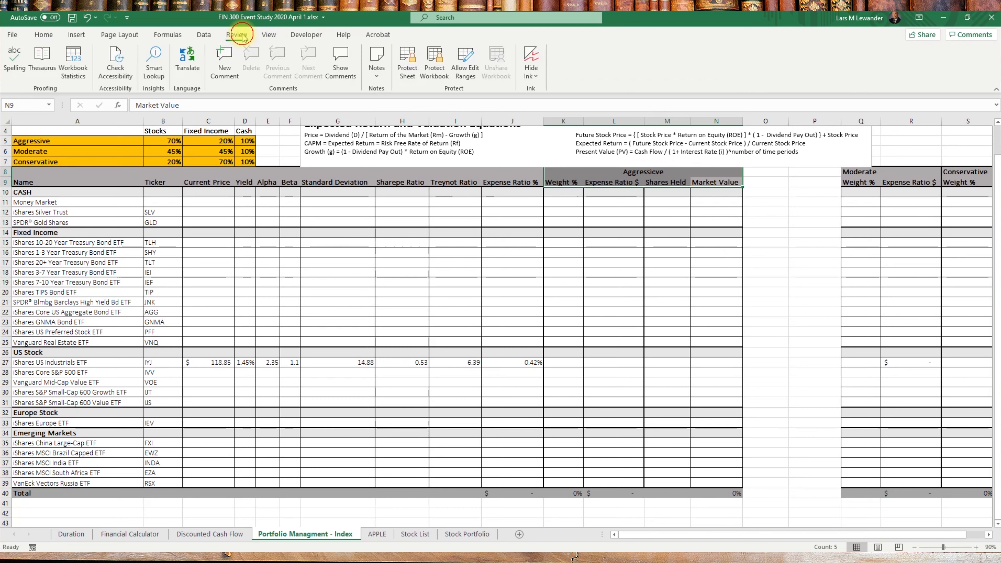
click(14, 60)
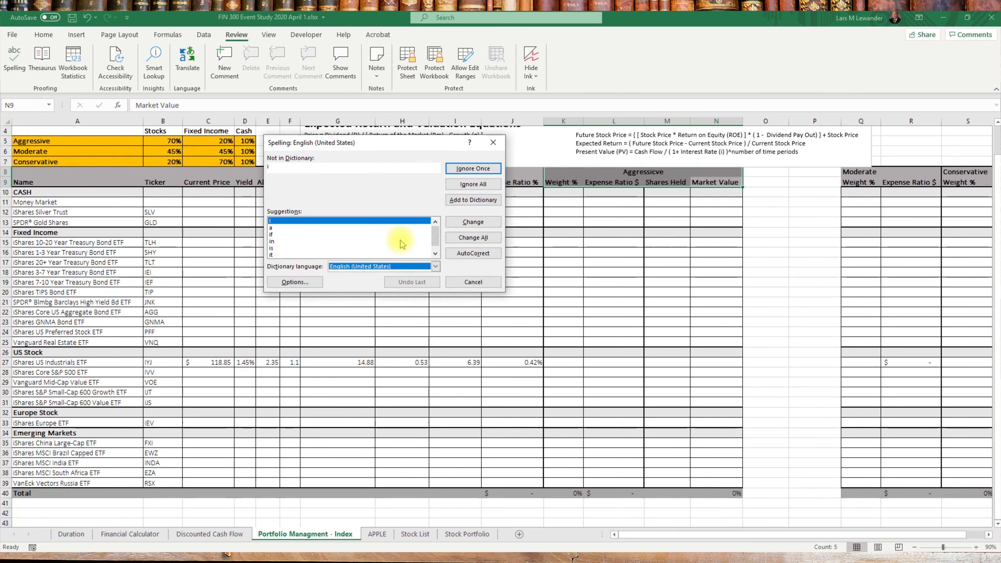
click(457, 169)
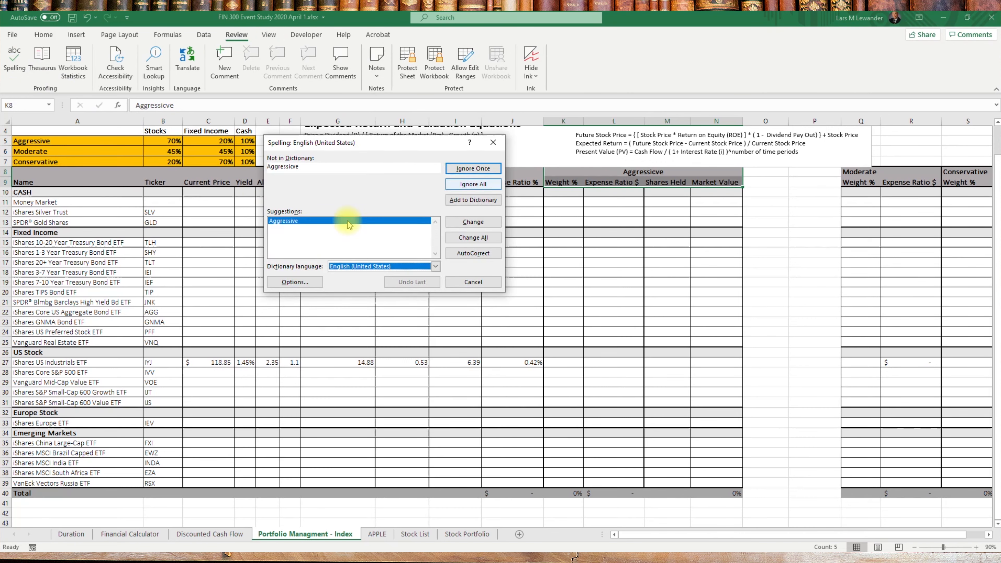
click(467, 223)
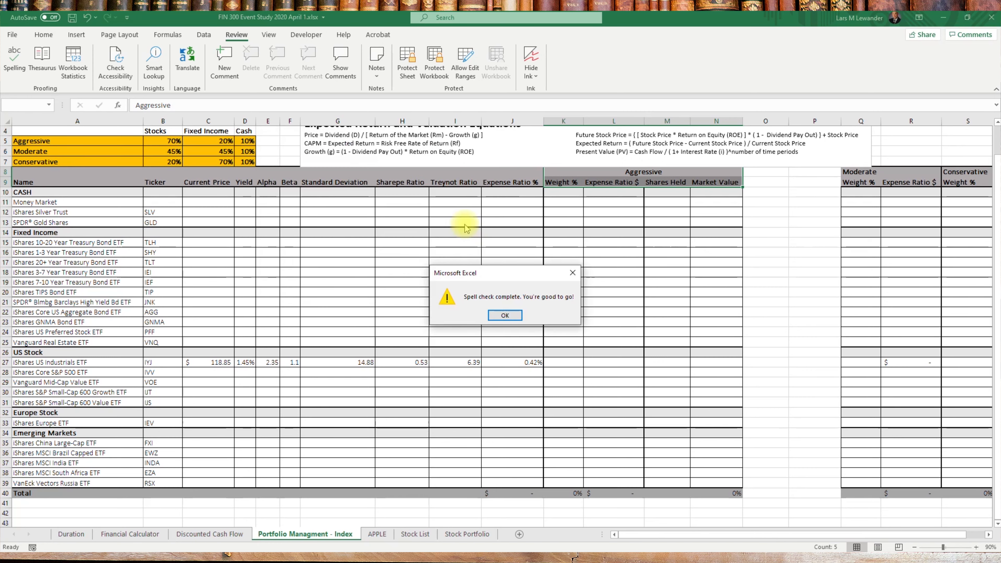
click(505, 315)
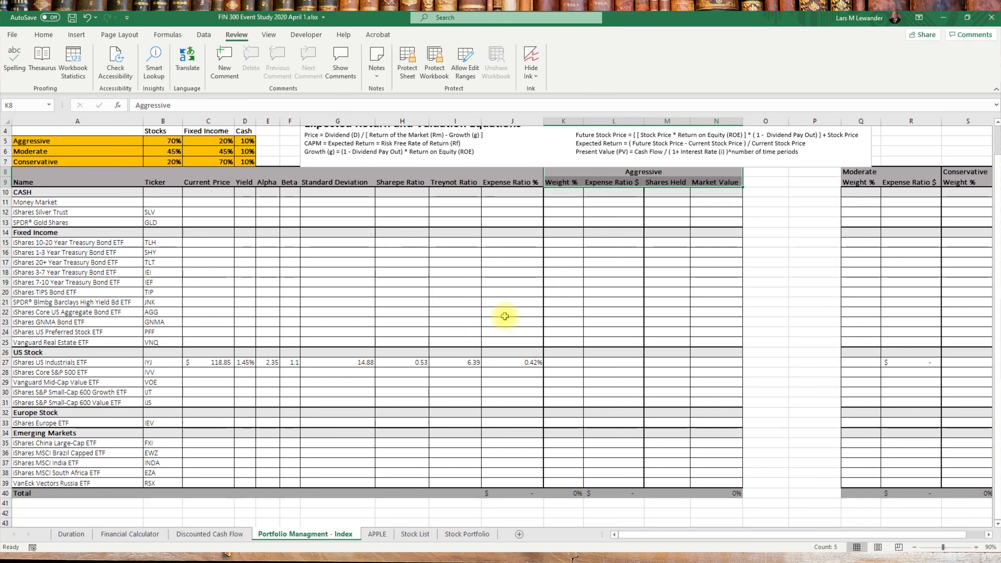
click(609, 283)
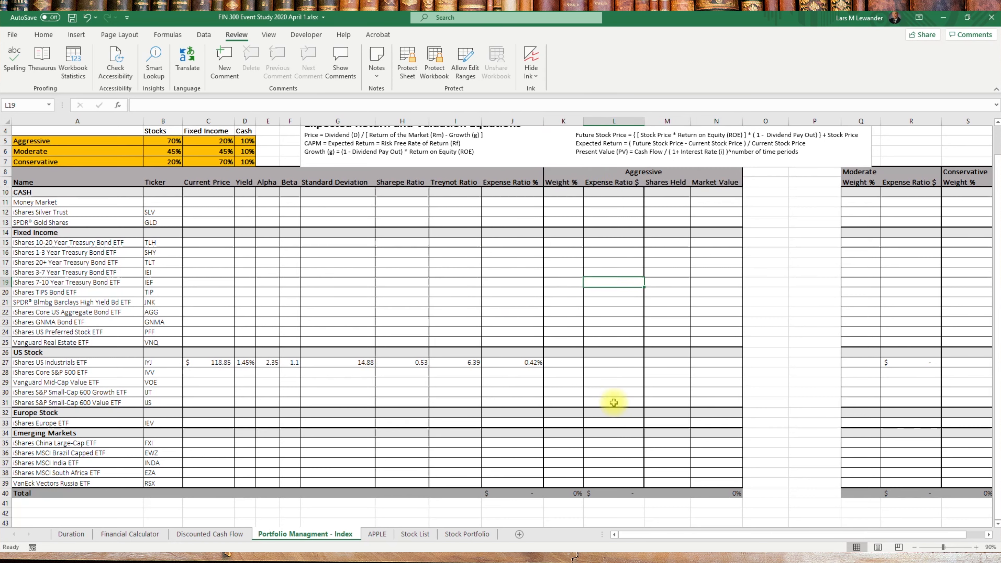
Step: Clear the existing borders of K10:N39 and reapply them as all borders with a thick outside border
mouse_move(562, 192)
mouse_down()
mouse_move(609, 454)
mouse_move(716, 499)
mouse_move(716, 485)
mouse_up()
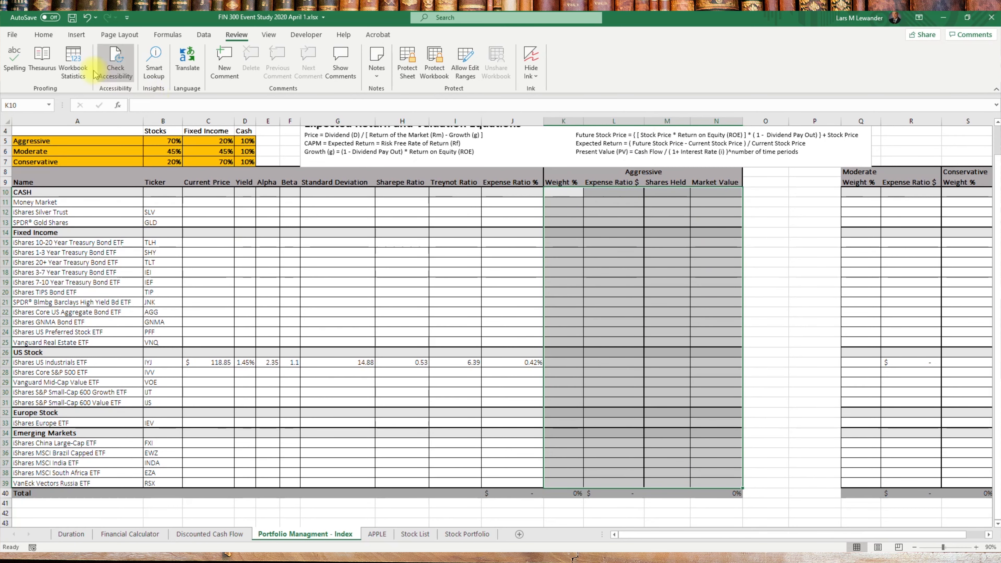
click(44, 34)
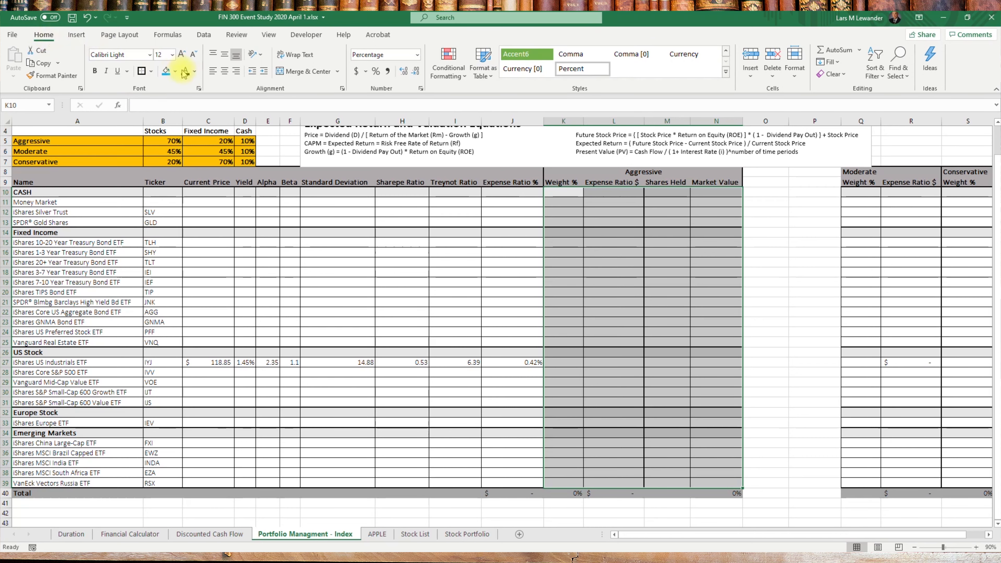
click(152, 72)
click(180, 165)
click(152, 70)
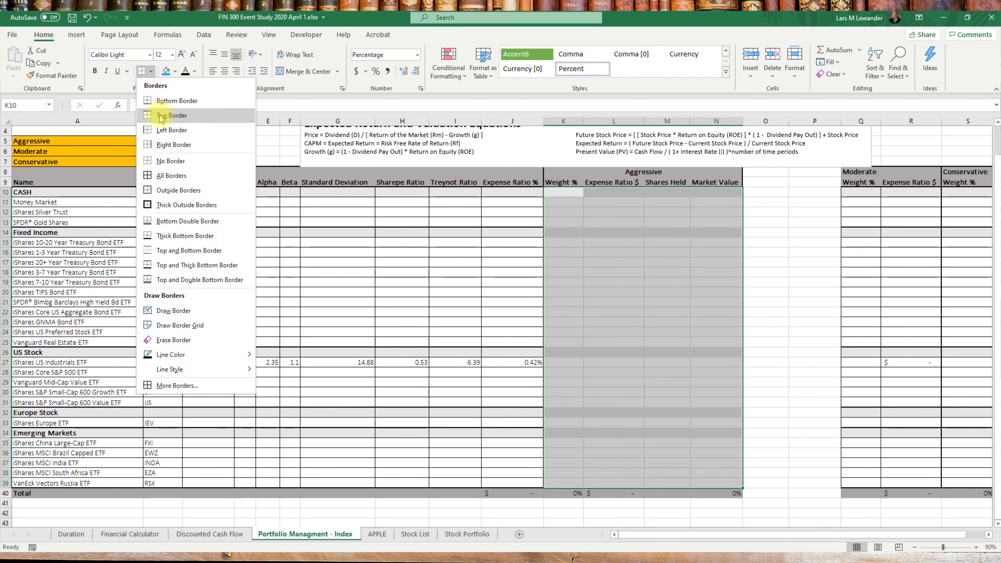
click(170, 179)
click(152, 71)
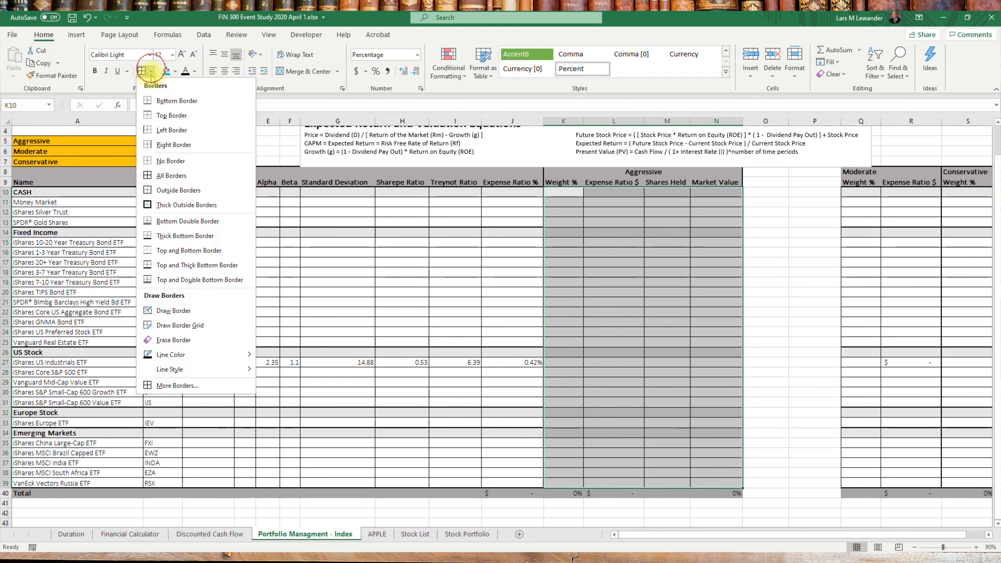
click(166, 221)
click(610, 410)
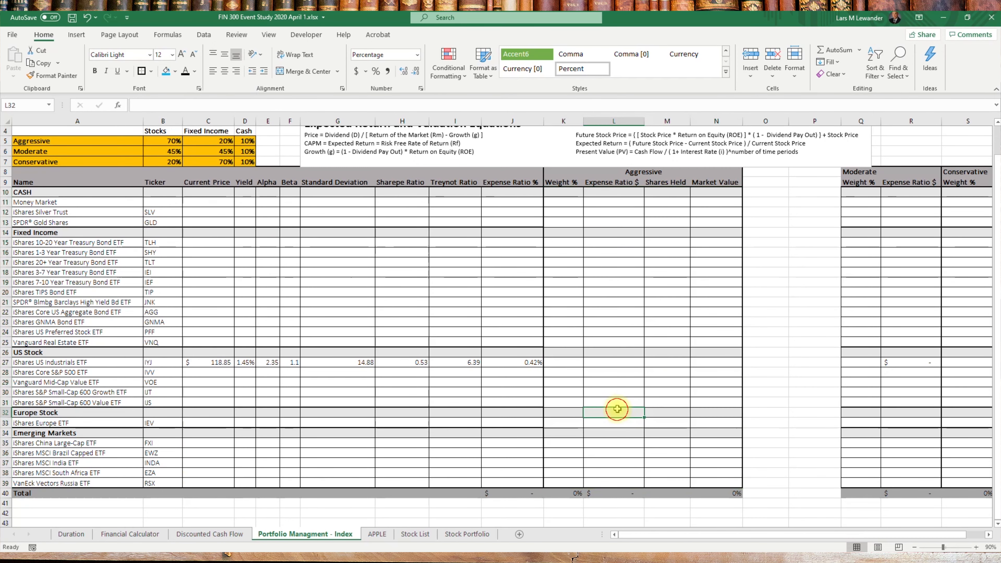
Step: Enter a 10% Aggressive weight for the iShares US Industrials ETF in K27
click(607, 377)
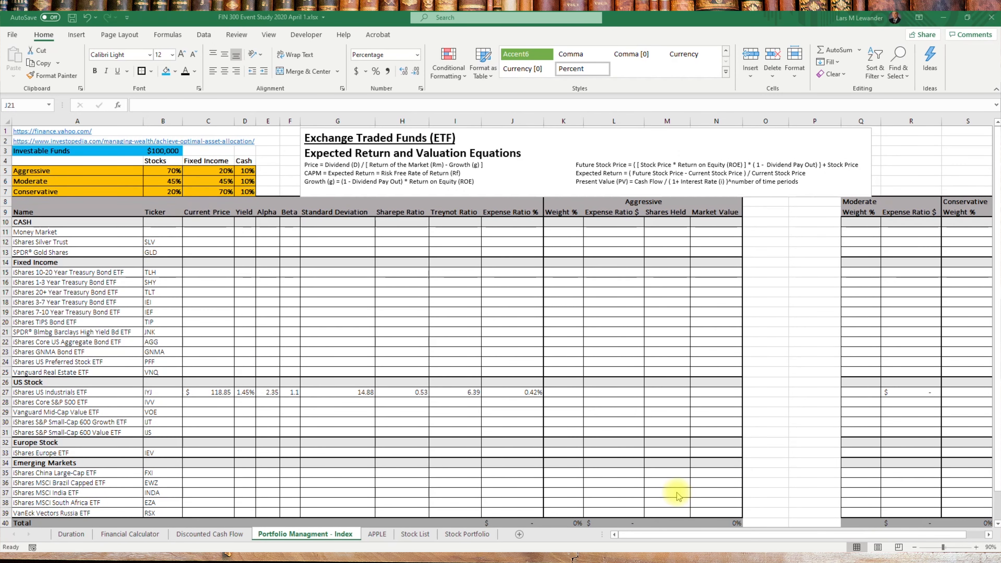
click(561, 388)
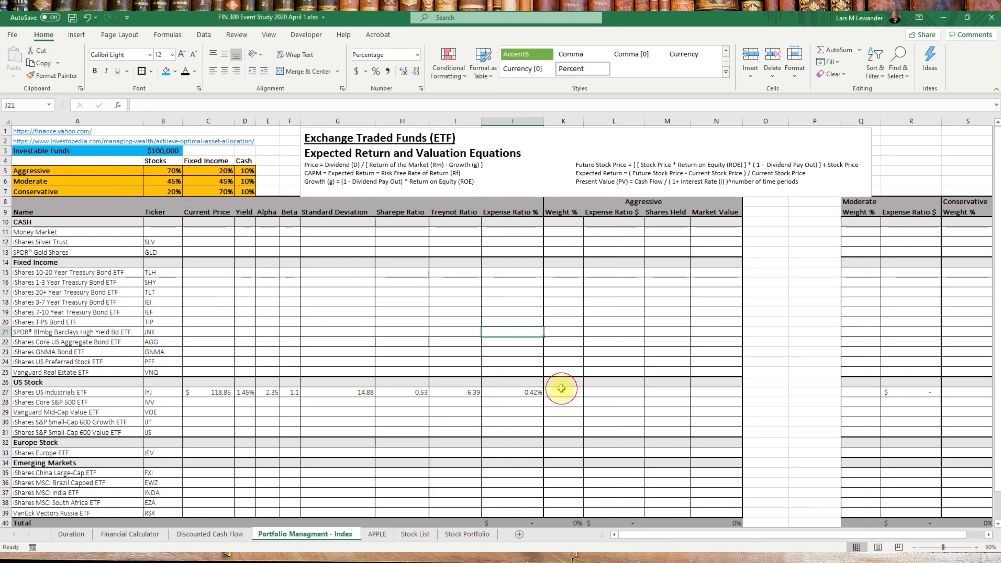
click(570, 392)
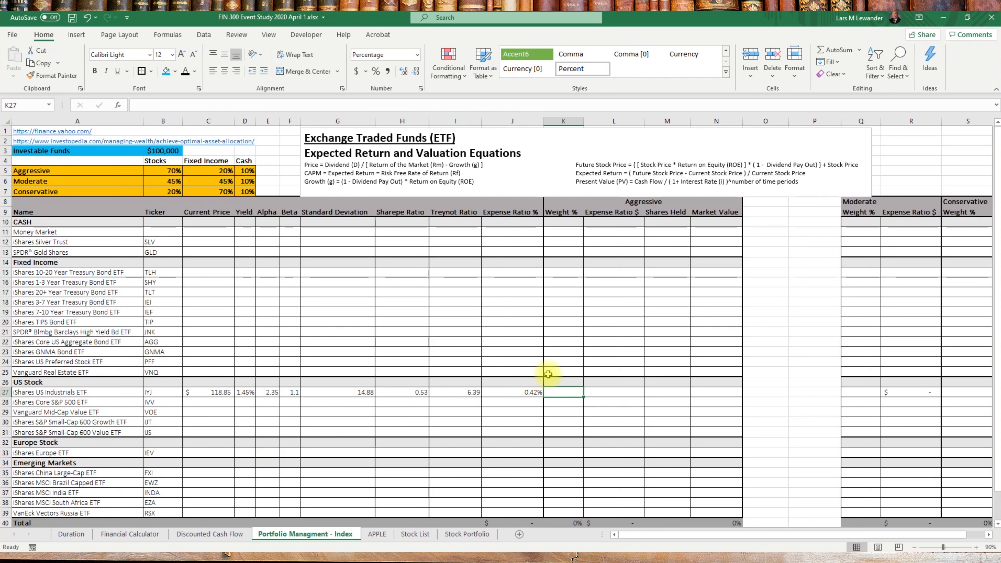
click(557, 392)
text(10)
key(Return)
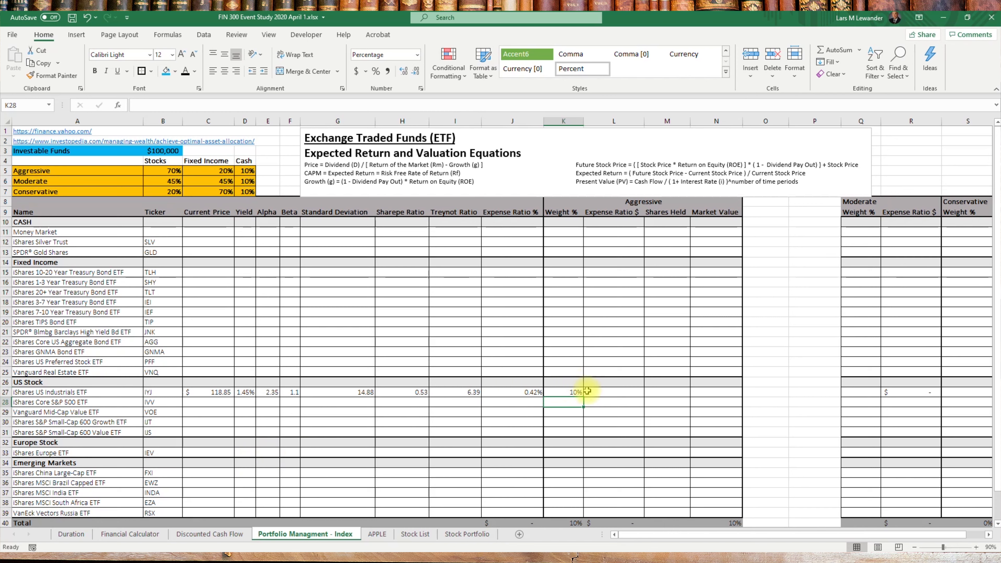
Step: Enter the formula =B3*K27 in the Aggressive Expense Ratio $ cell L27, multiplying the investable funds by the weight
click(595, 392)
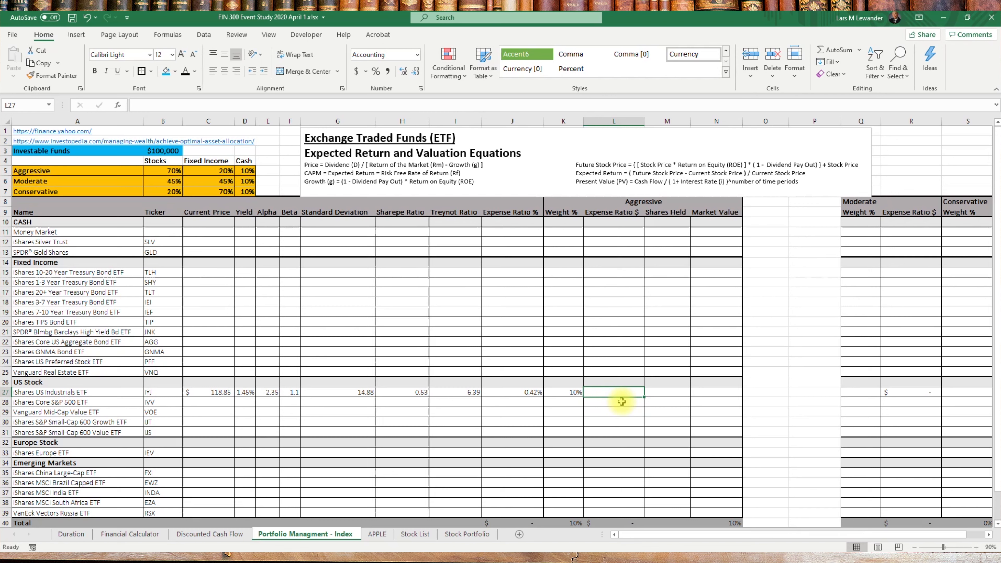
text(=)
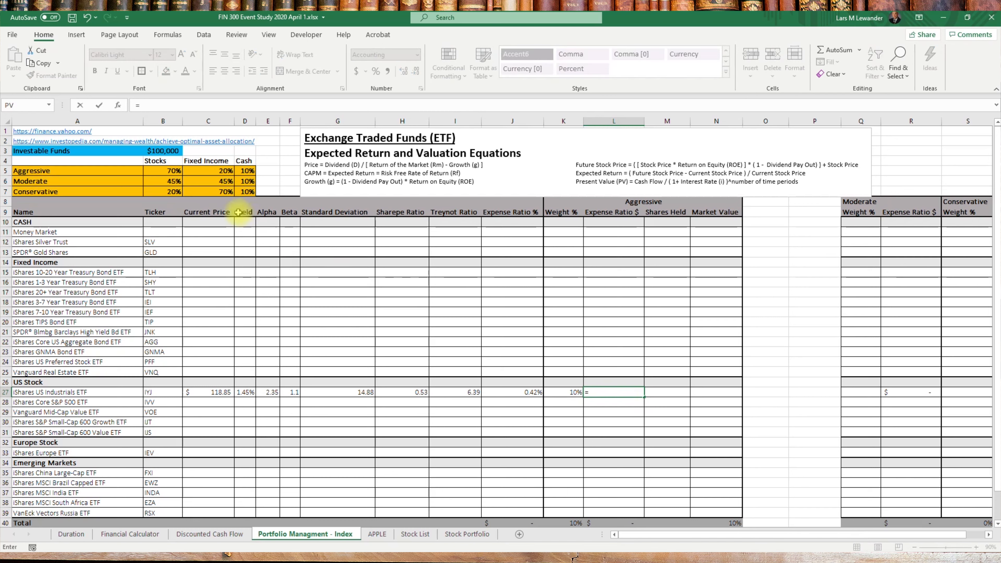
click(165, 152)
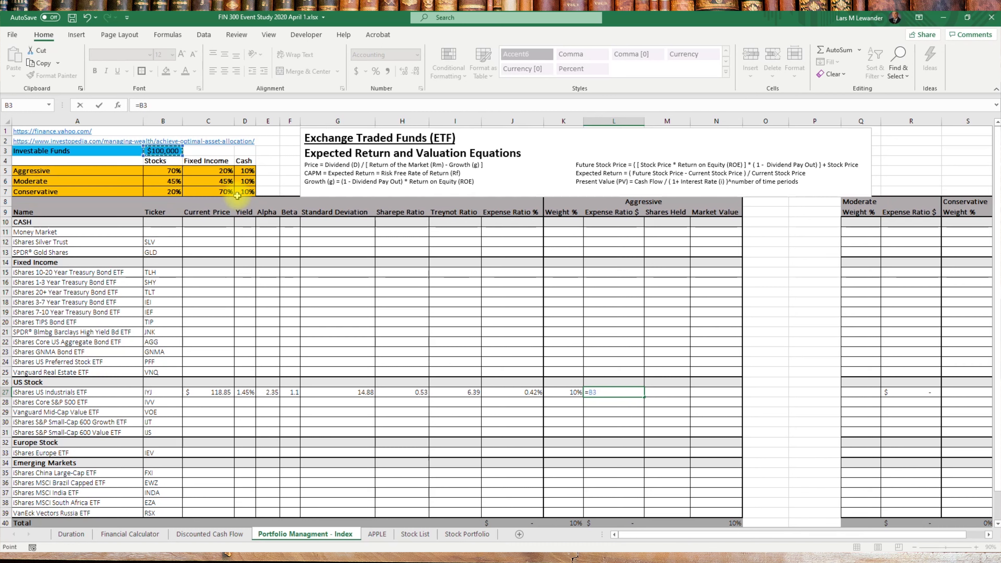
text(*)
click(559, 393)
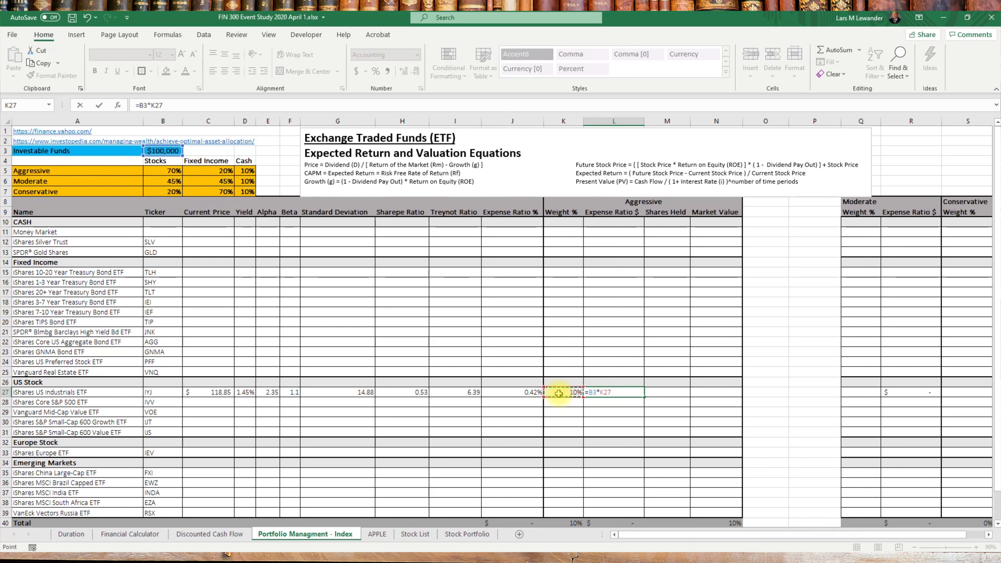
key(Return)
Step: Extend the L27 formula with the expense ratio percentage so it reads =B3*K27*J27
click(636, 394)
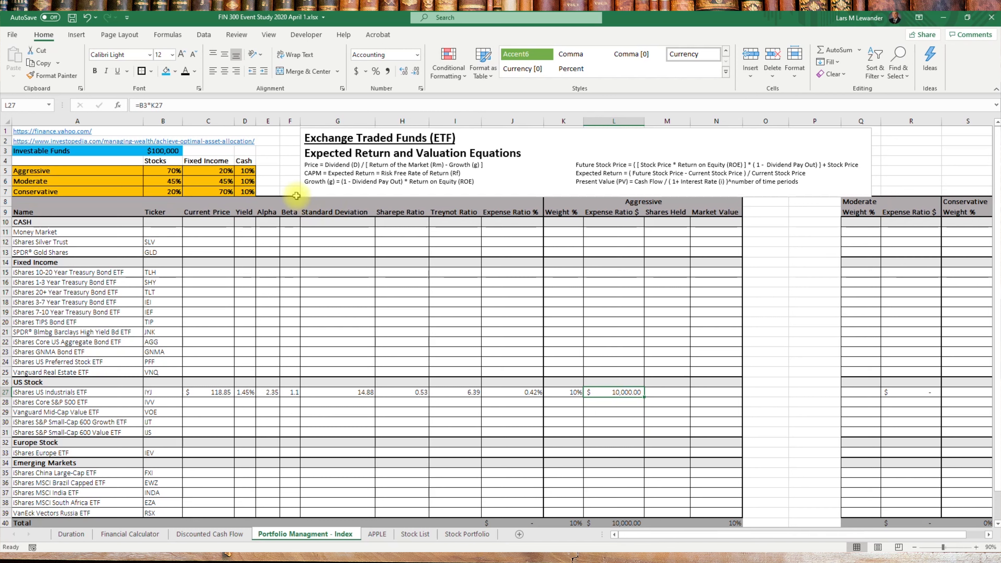
click(201, 108)
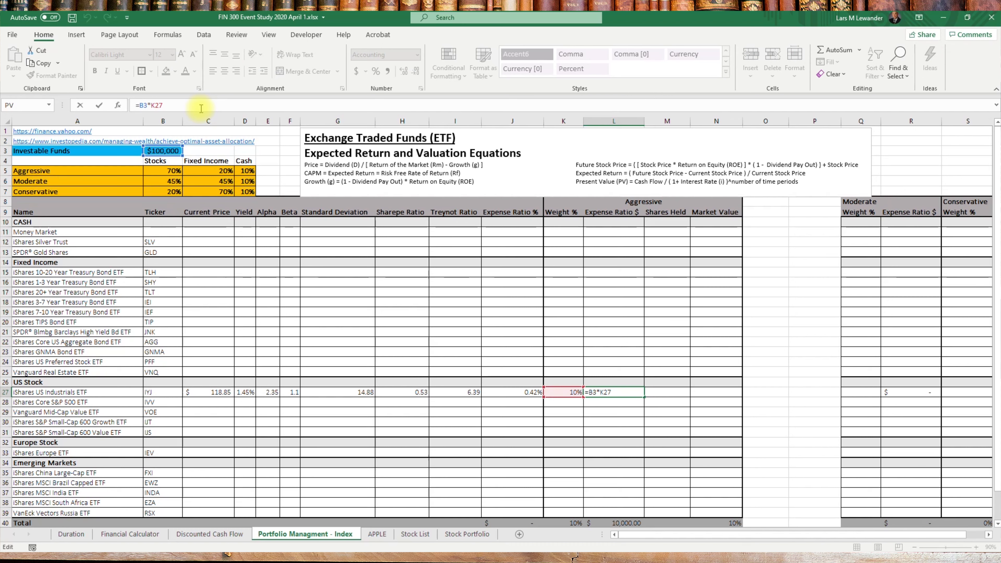
text(*)
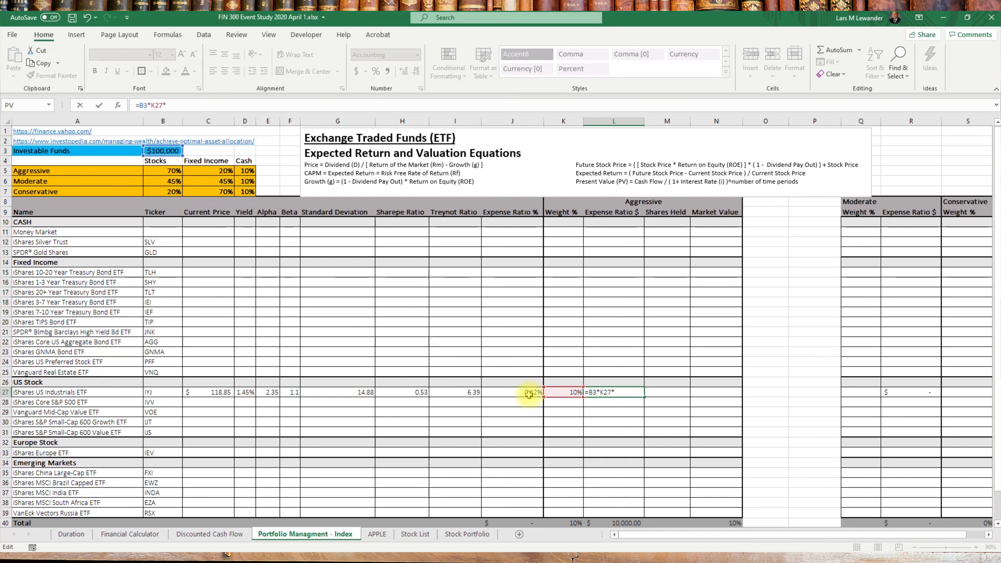
click(507, 393)
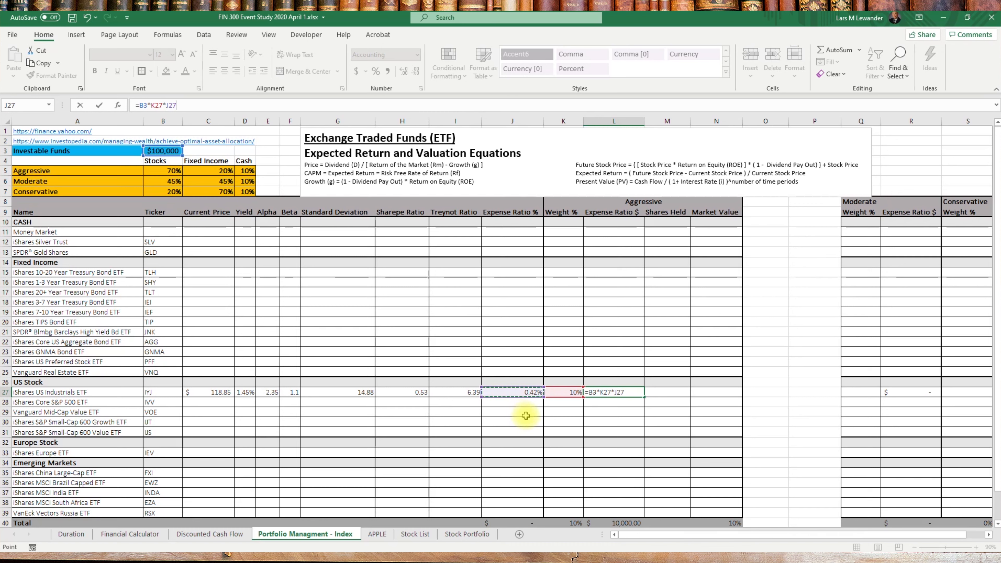
key(Return)
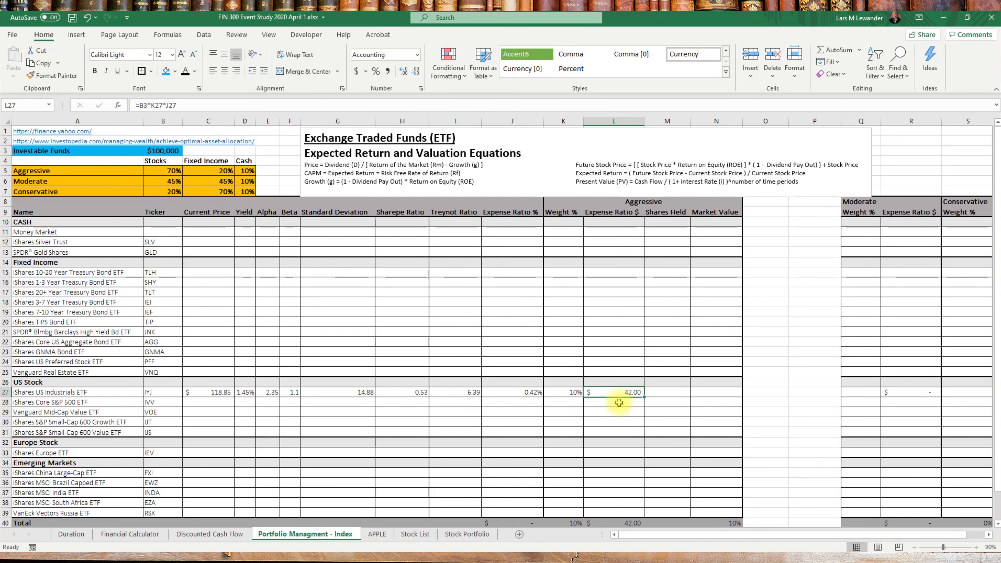
Step: Enter =B3 in the Aggressive Shares Held cell M27 to reference the investable funds
click(656, 395)
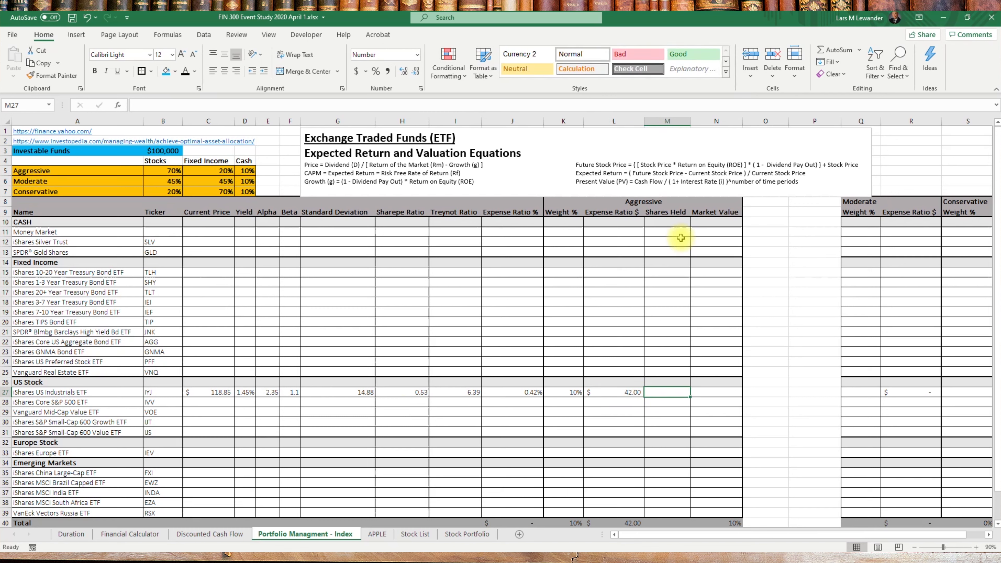
text(=)
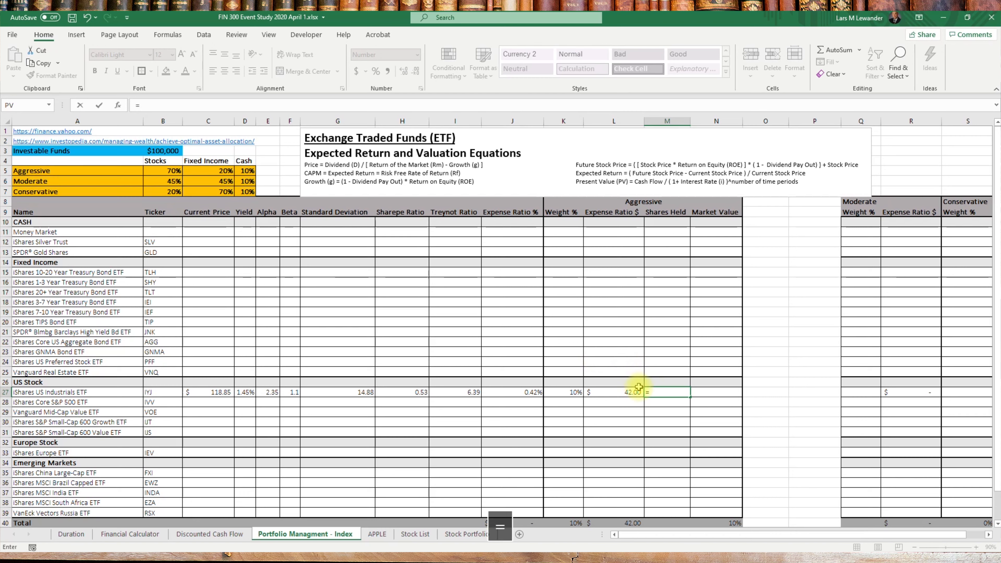
click(573, 394)
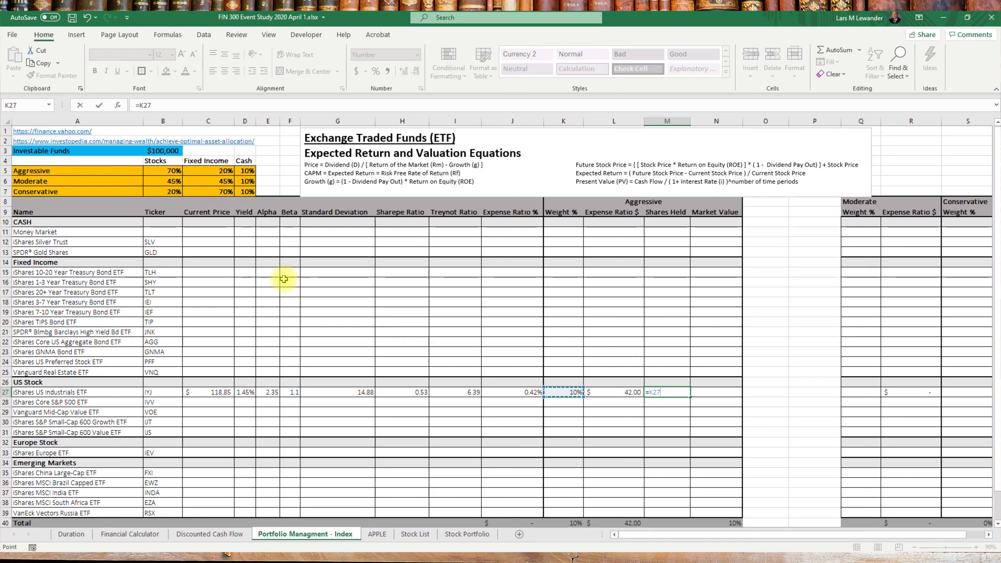
click(163, 152)
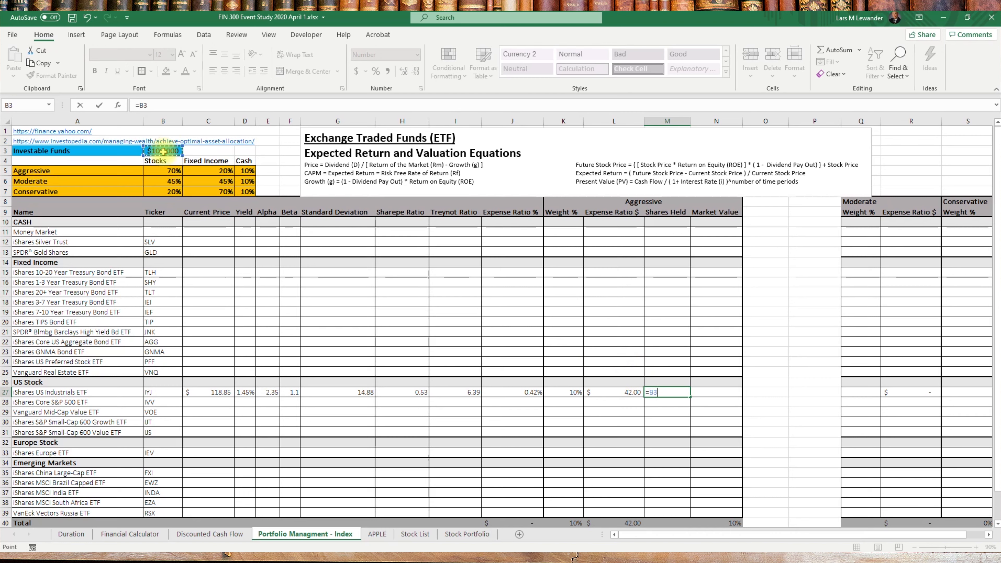
key(Return)
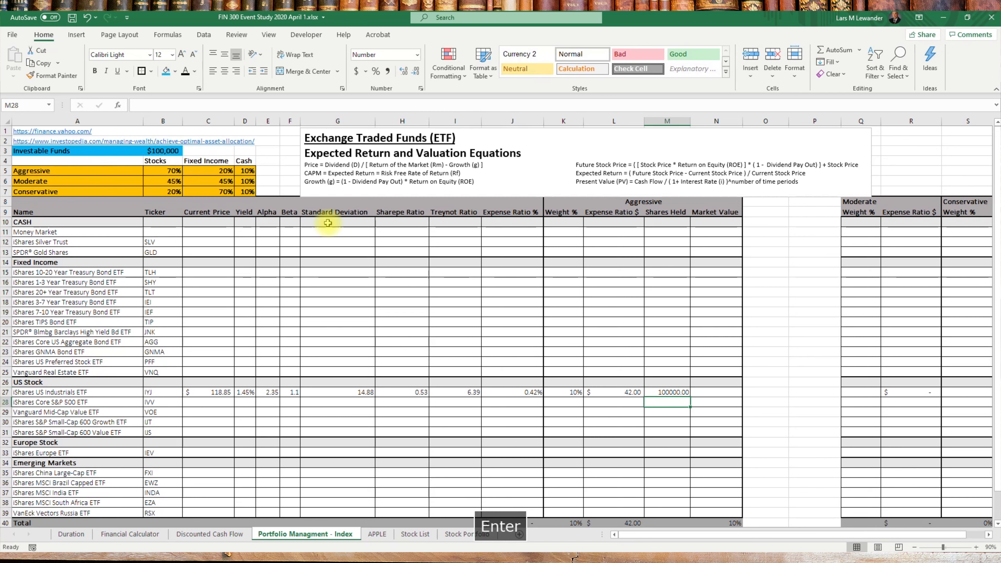
Step: Apply the dollar accounting number format to the Shares Held cell M27
click(664, 393)
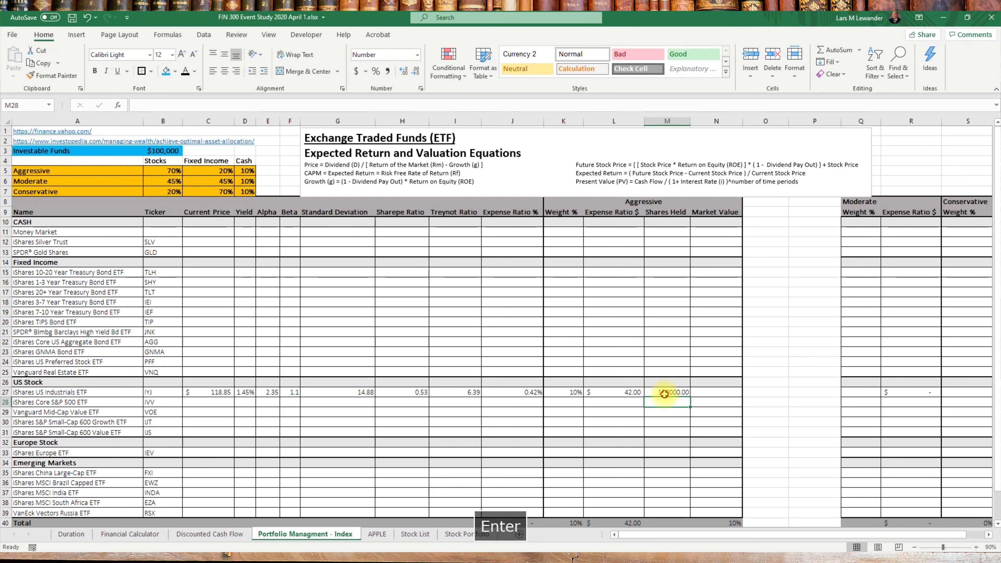
click(357, 72)
click(659, 390)
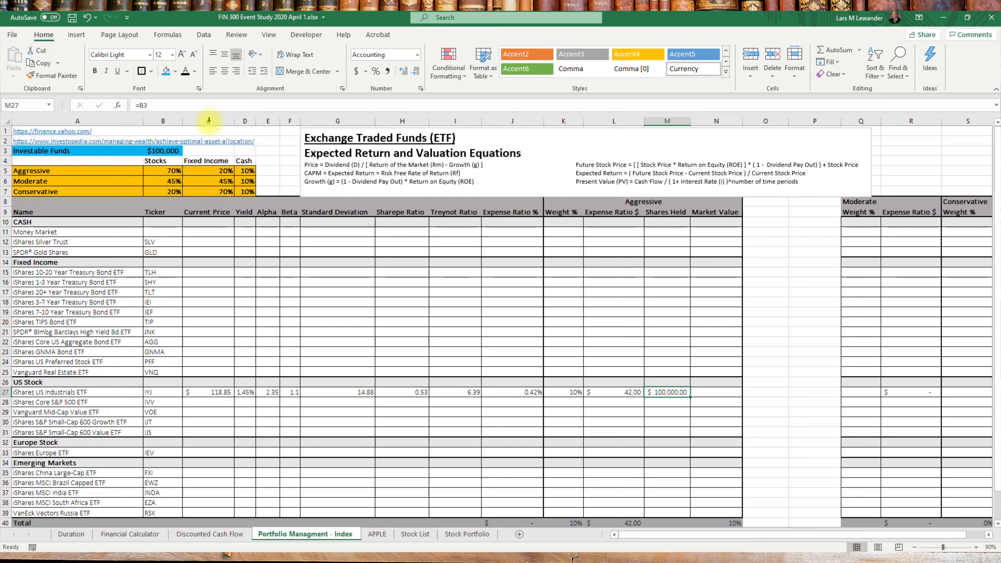
Step: Multiply the M27 formula by the ETF's weight so it reads =B3*K27
click(202, 104)
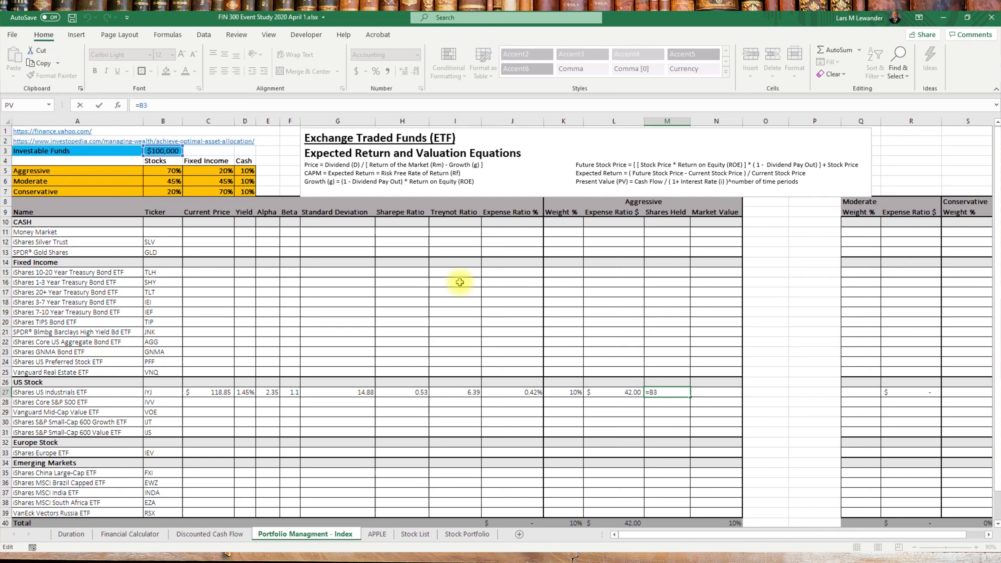
text(*)
click(553, 393)
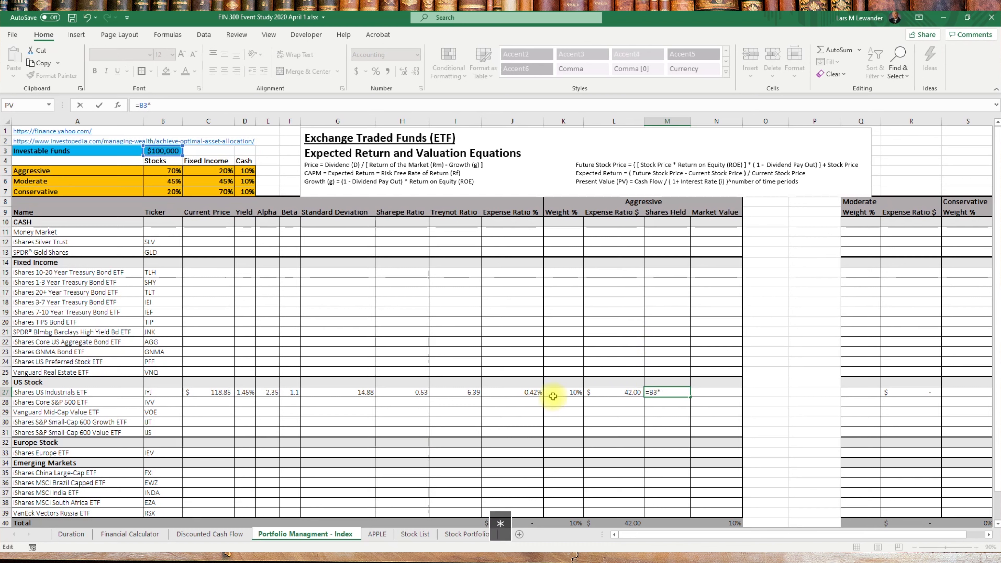
key(Return)
click(573, 392)
Step: Put the M27 product in parentheses and divide it by the current price, giving =(B3*K27)/C27
click(663, 395)
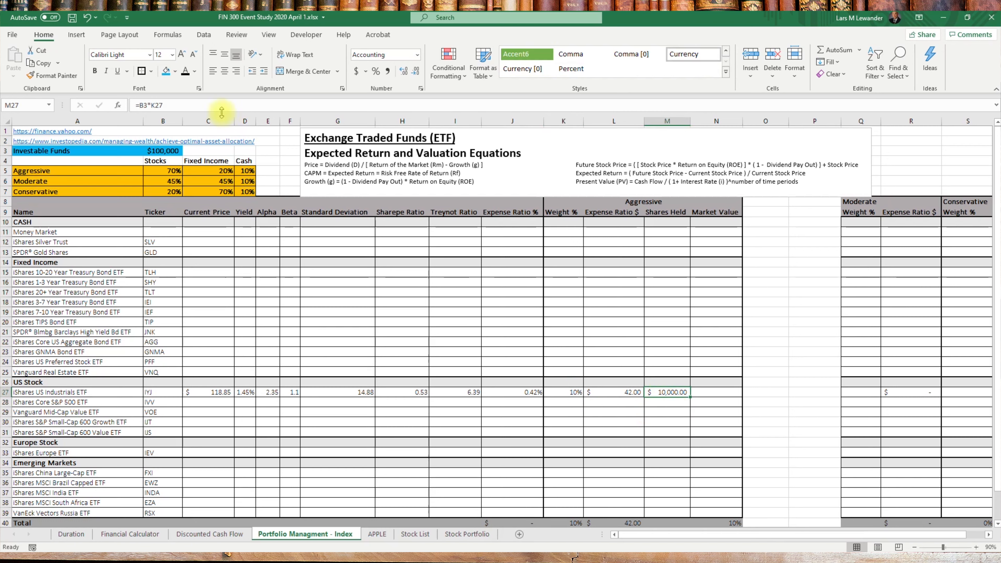
click(143, 105)
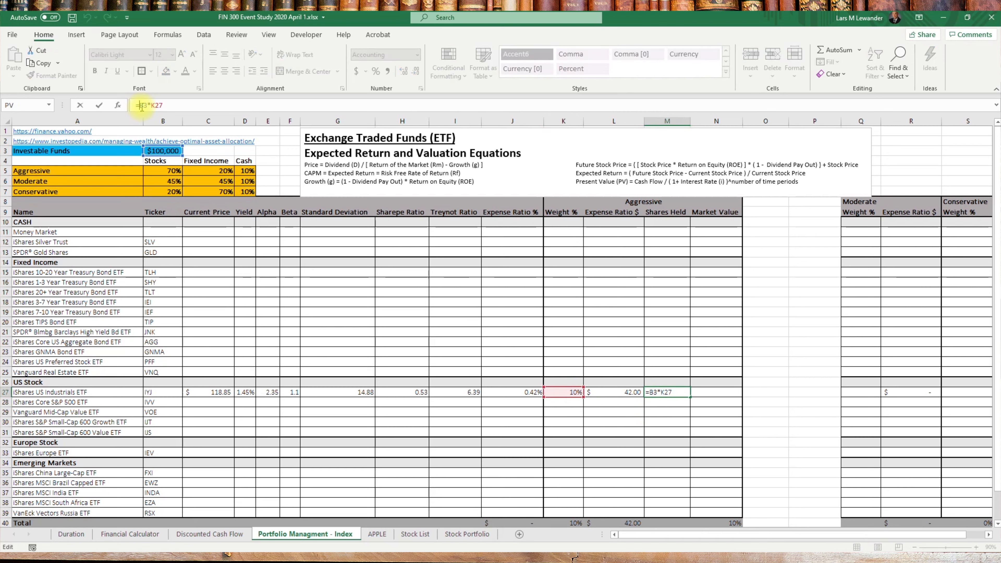
text(()
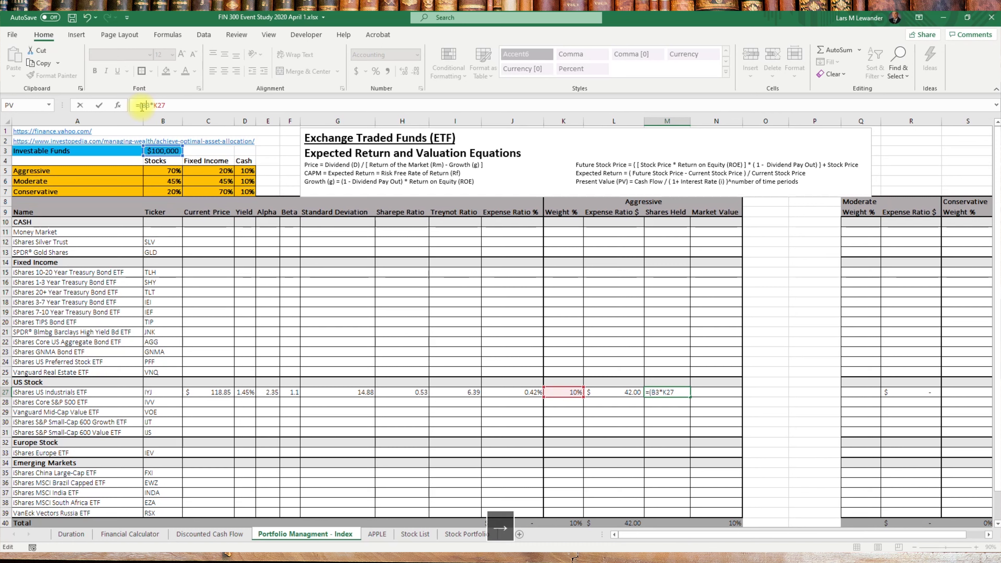
text())
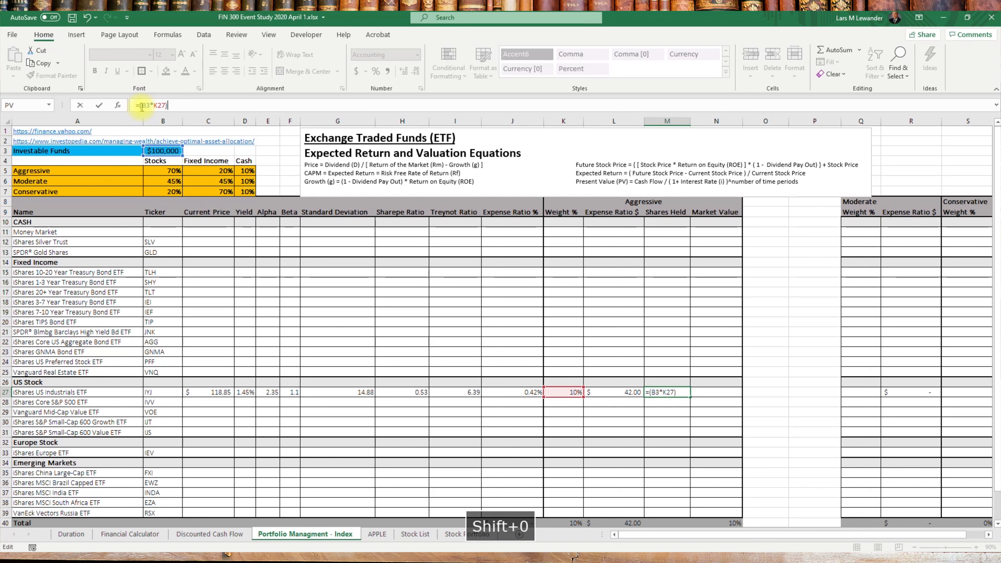
text(/)
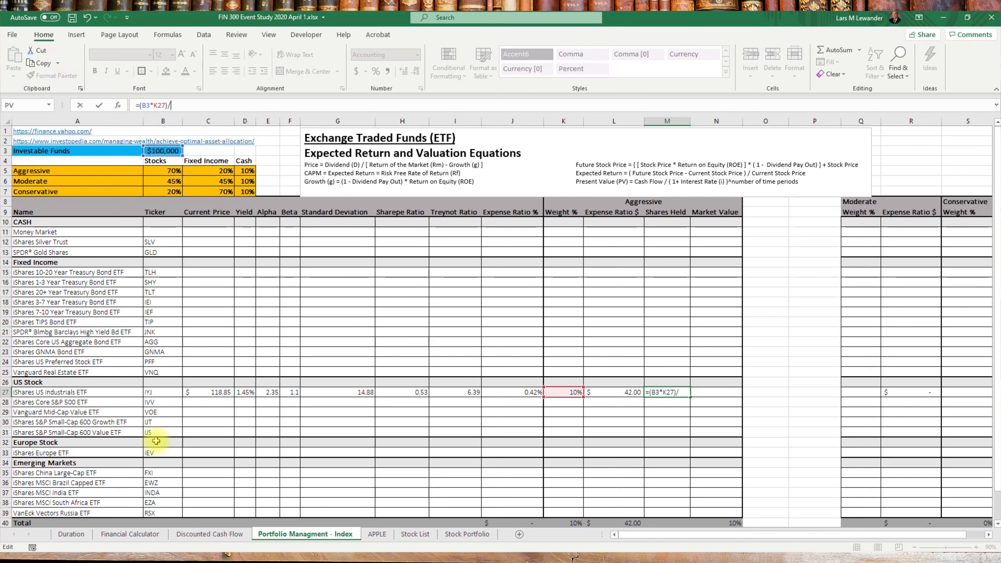
click(221, 392)
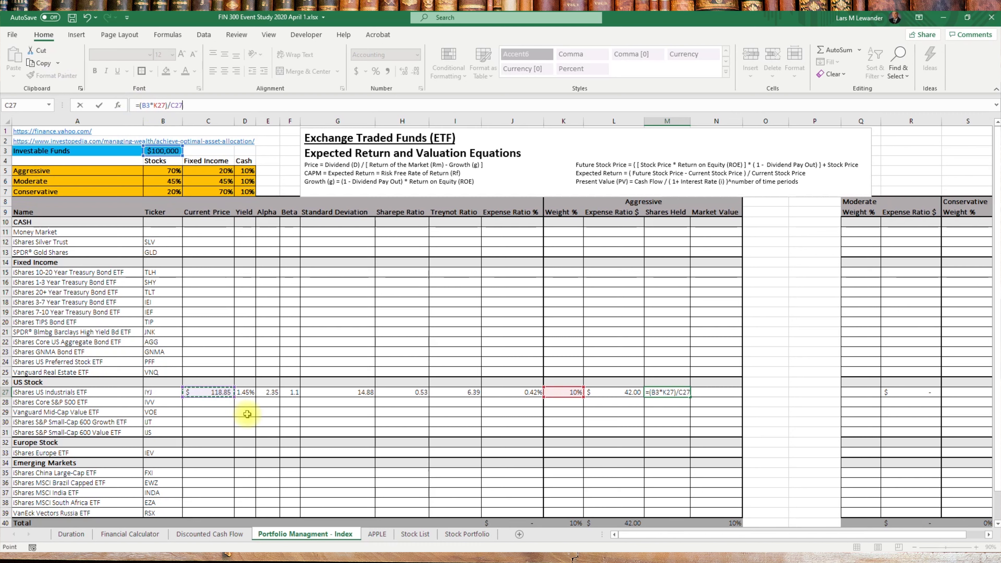
key(Return)
Step: Change the number format of the Shares Held cell M27 to the Number category
click(659, 390)
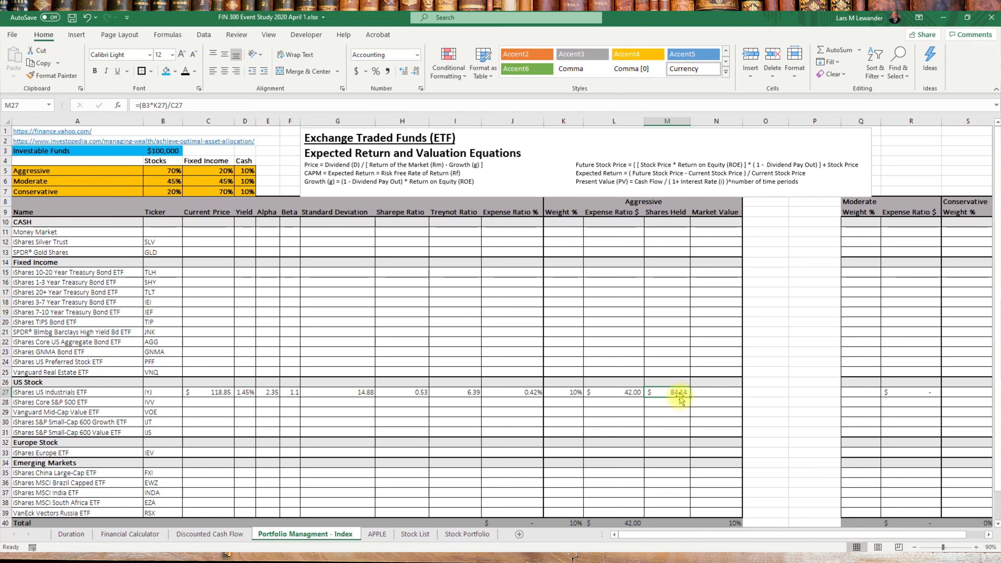
right_click(661, 394)
click(654, 394)
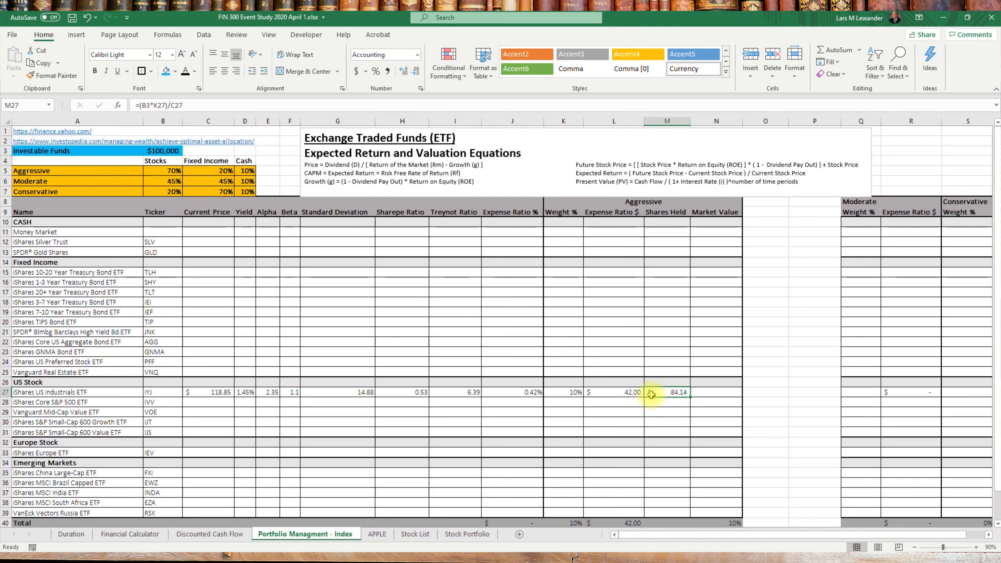
right_click(651, 395)
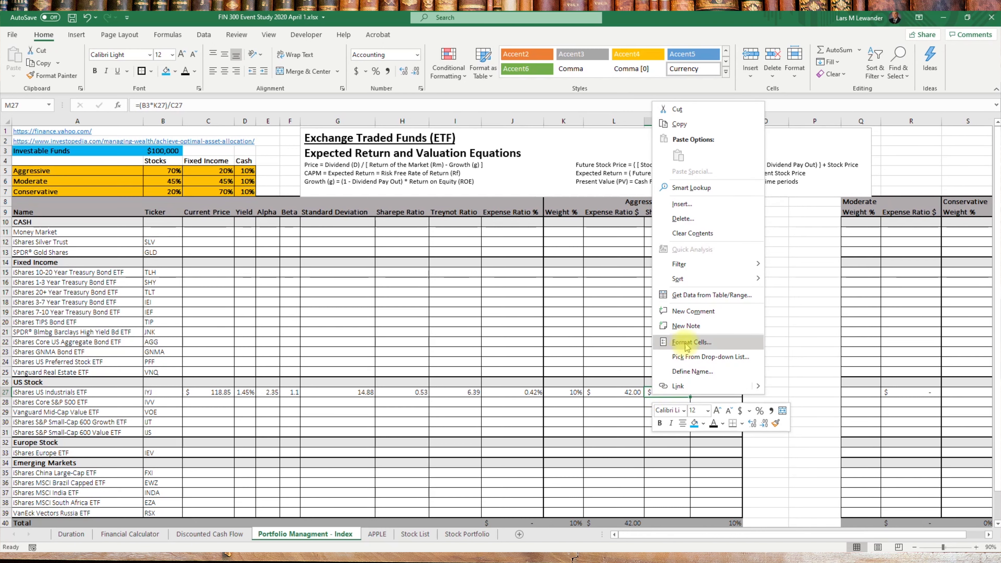
key(Escape)
right_click(659, 393)
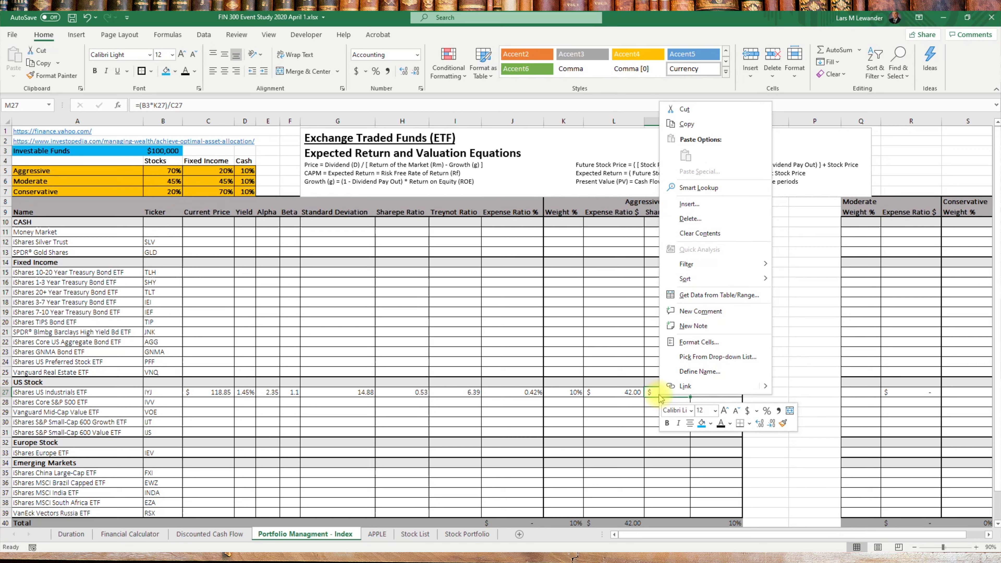
click(688, 342)
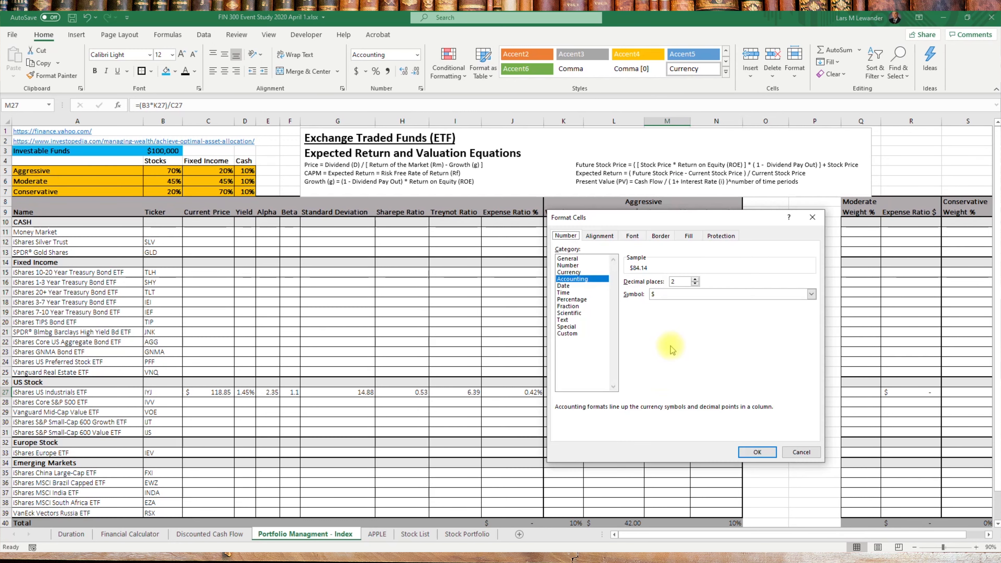
click(571, 260)
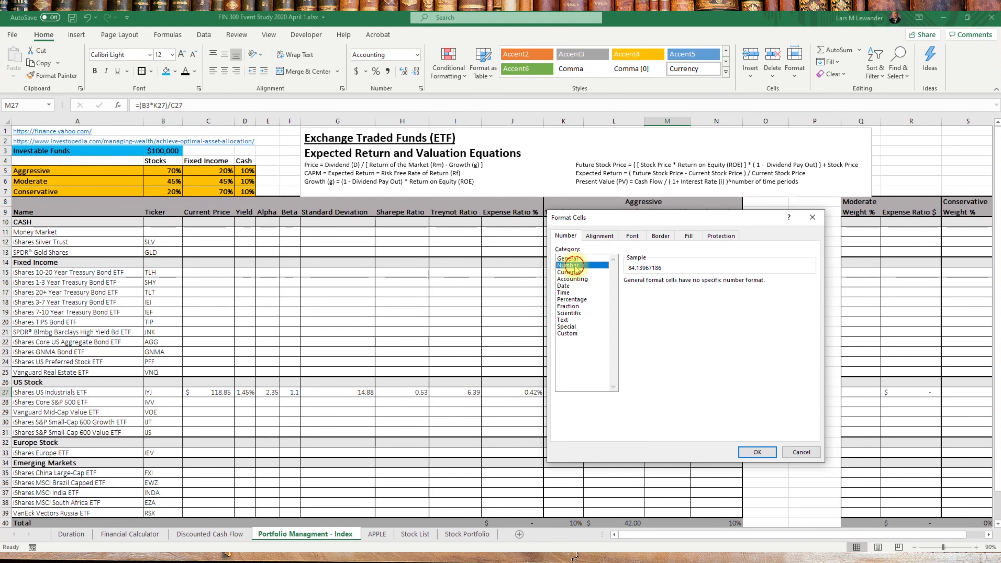
click(568, 265)
click(757, 452)
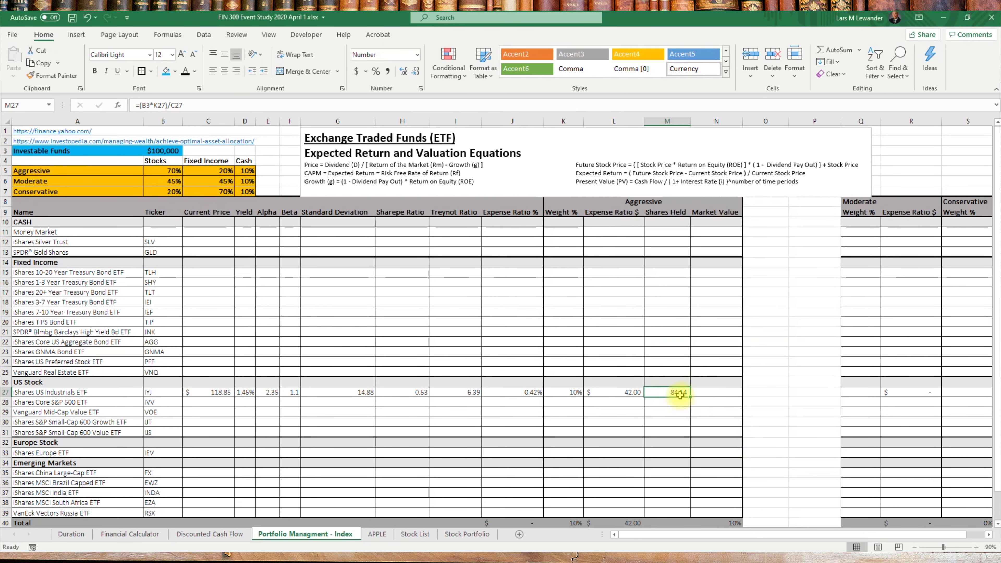
Step: Enter the Market Value formula =M27*C27 in cell N27 for the iShares US Industrials ETF
click(709, 401)
click(709, 393)
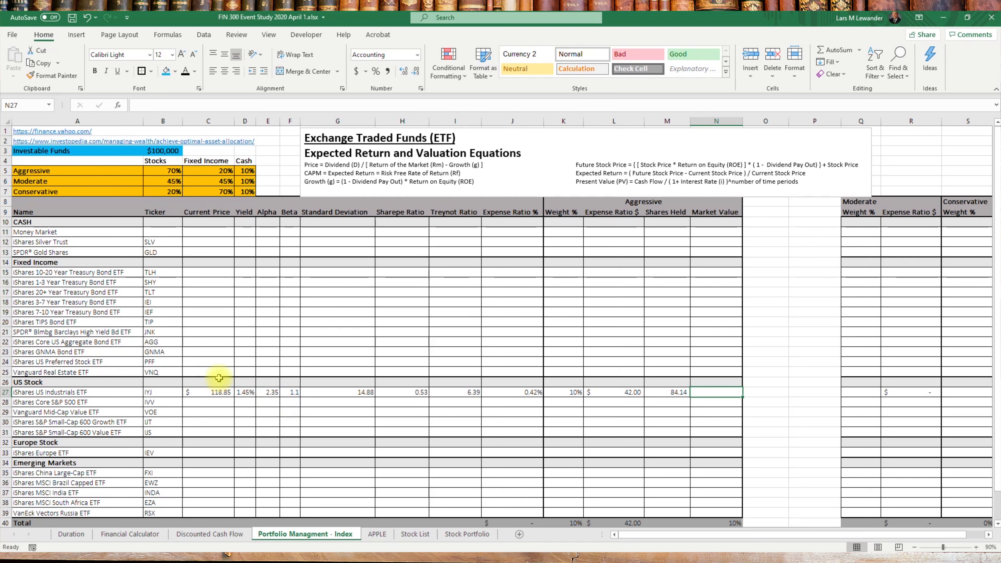
text(=)
click(674, 392)
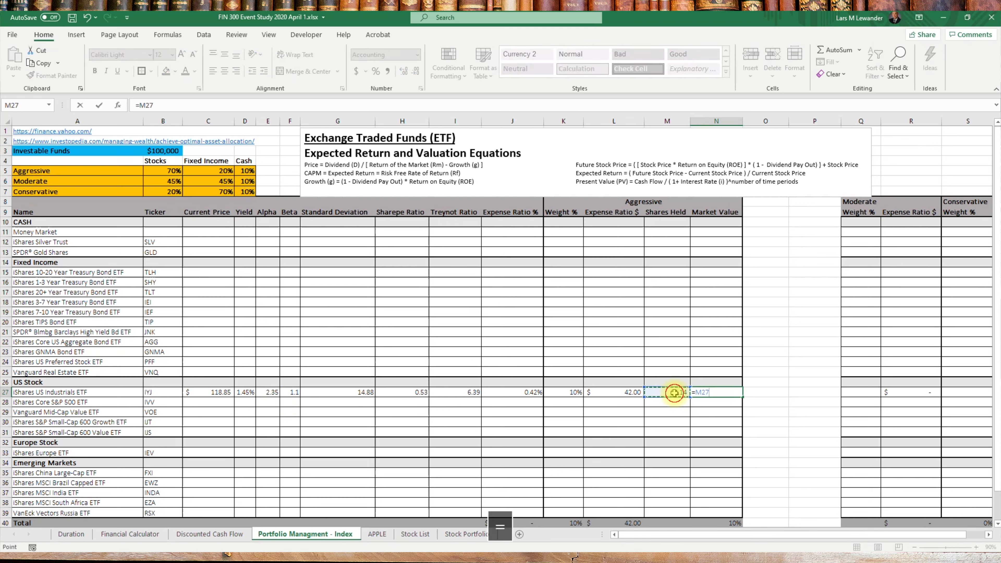
text(*)
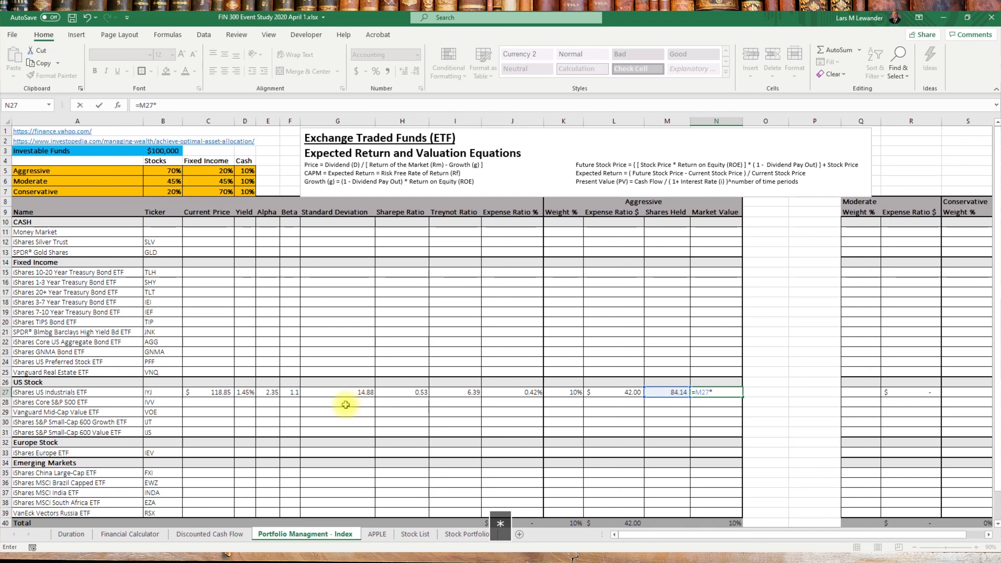
click(215, 393)
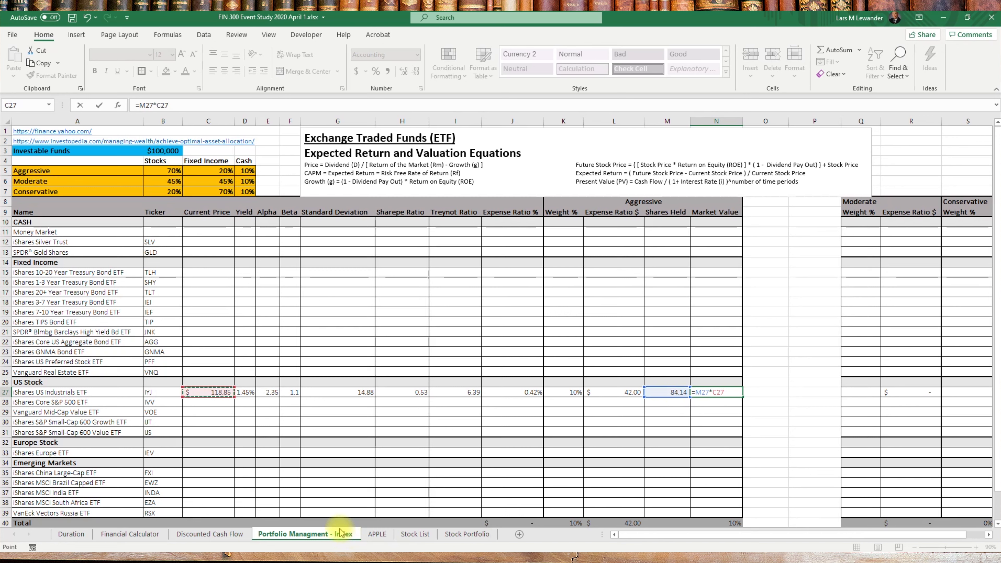
key(Return)
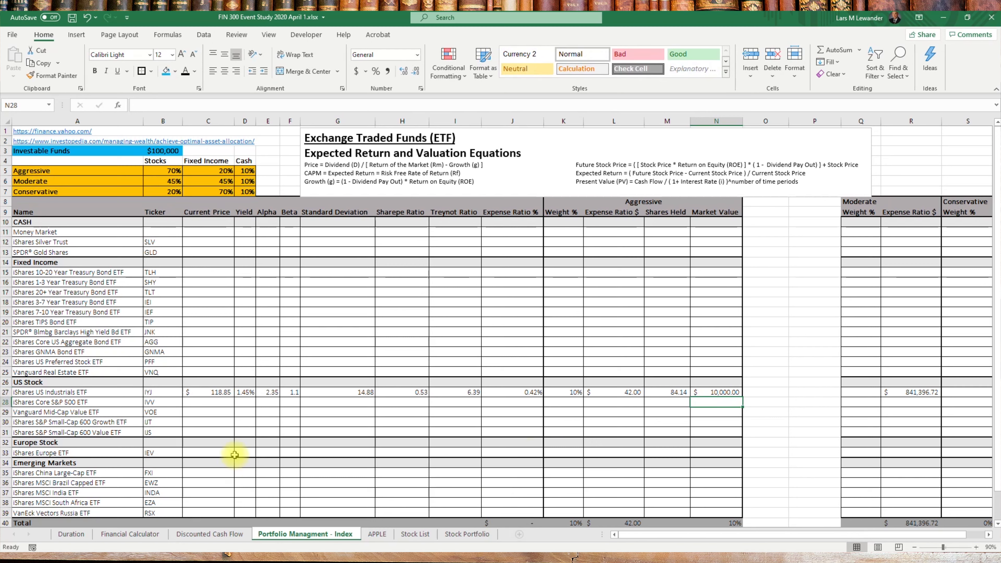
Step: Set the current price in C27 to 120 and review the Market Value formula in N27
click(219, 393)
text(120)
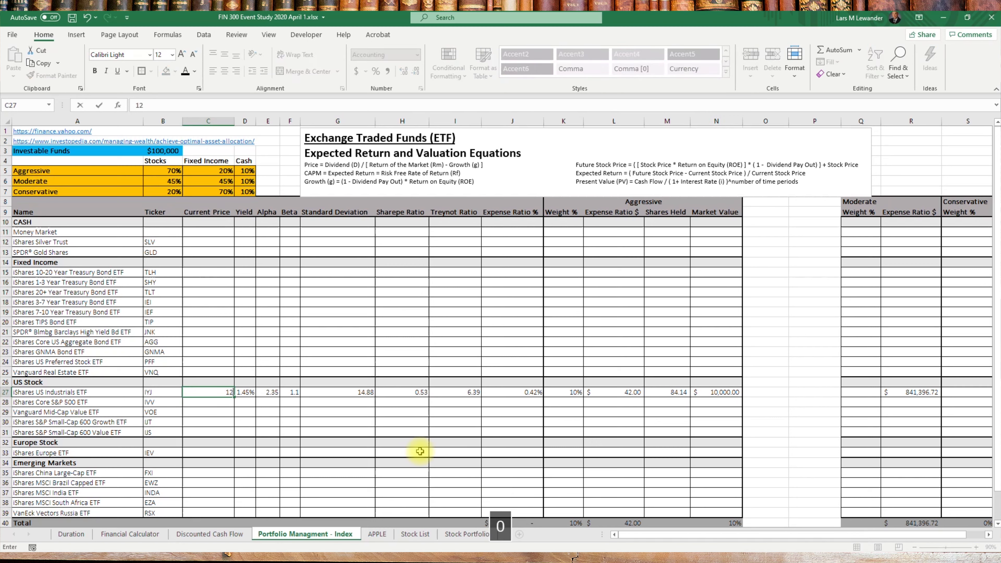
key(Return)
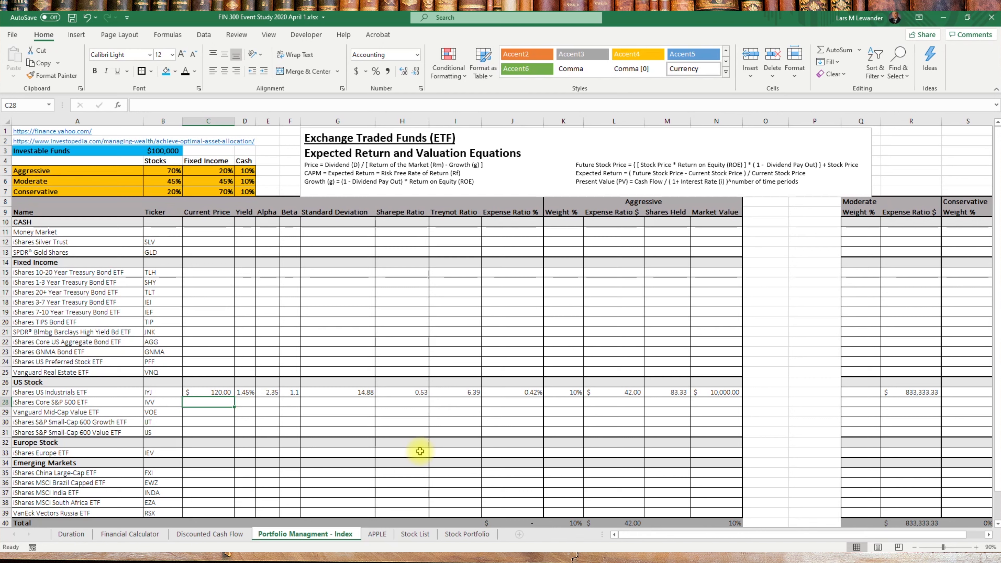
click(723, 393)
click(213, 105)
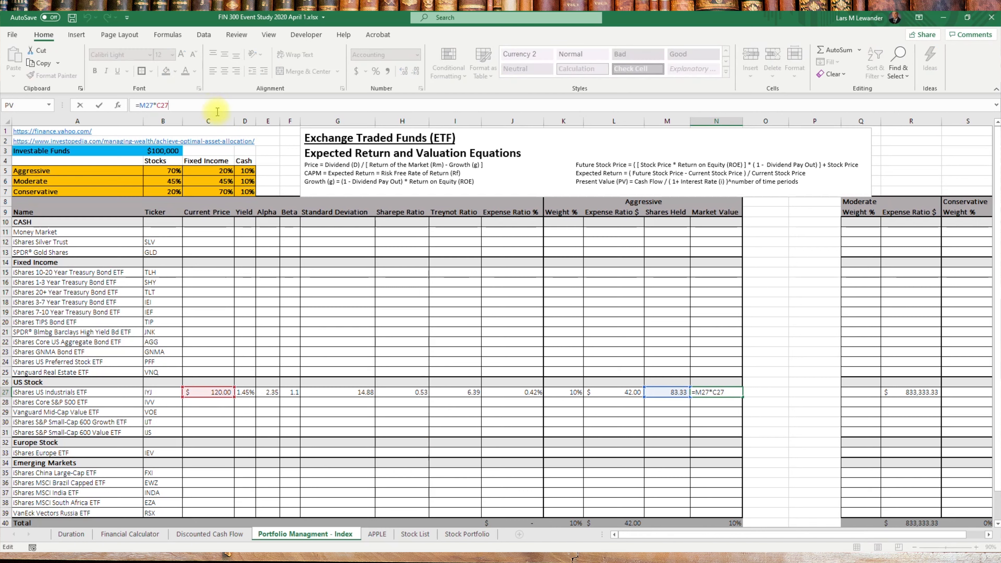
key(Return)
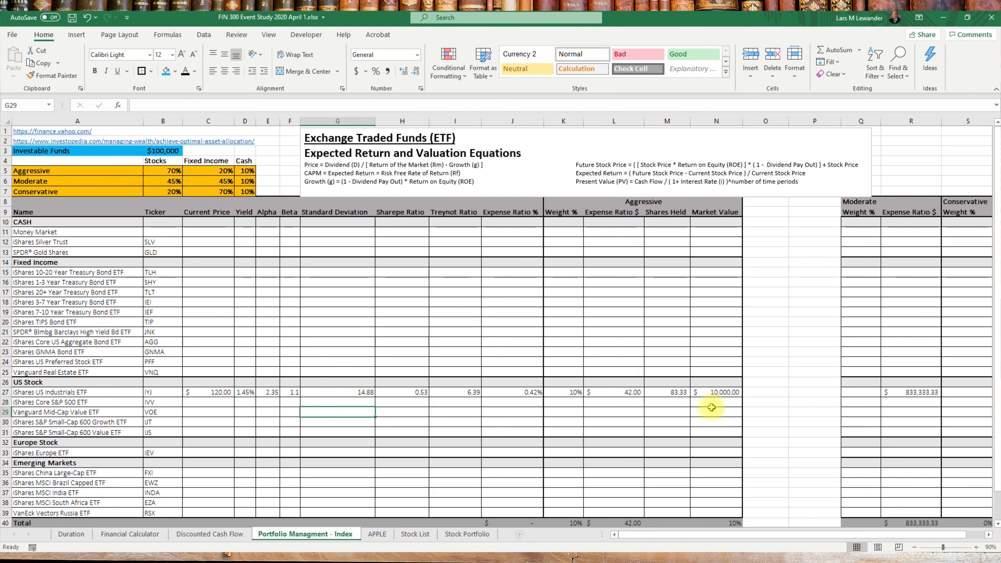
Step: Set the current price in C27 to 200 and select the Market Value cell N27
click(723, 395)
click(228, 392)
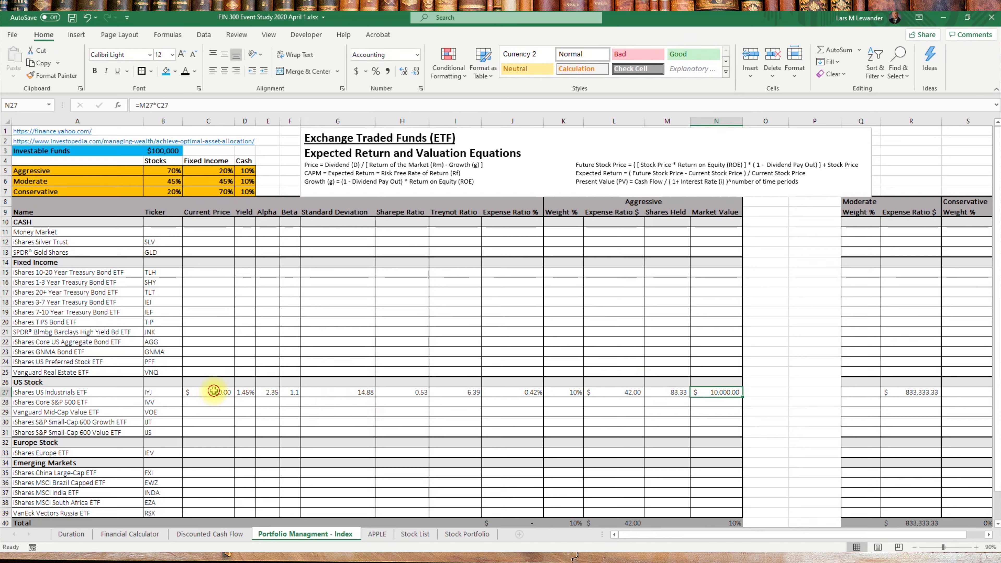
text(200)
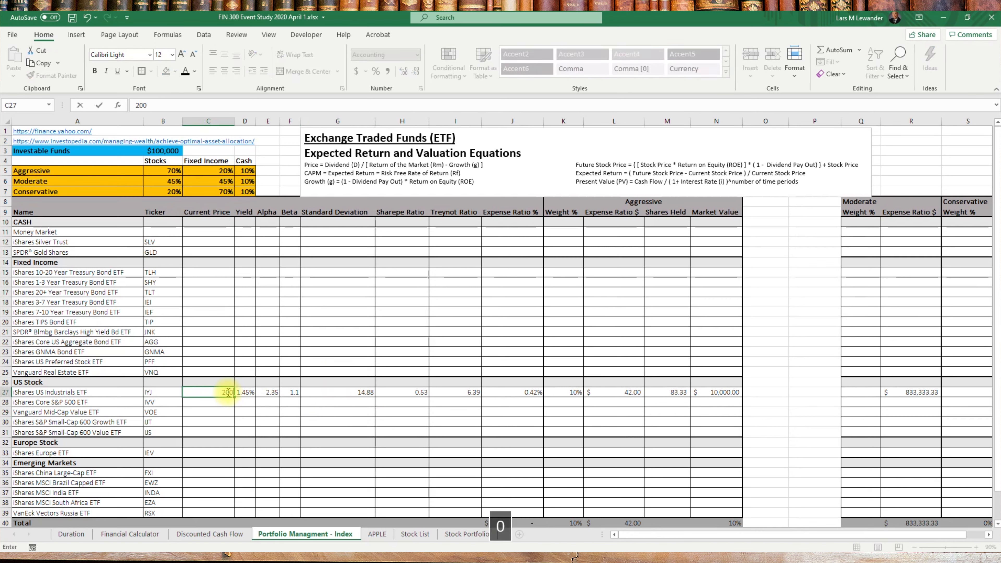
key(Return)
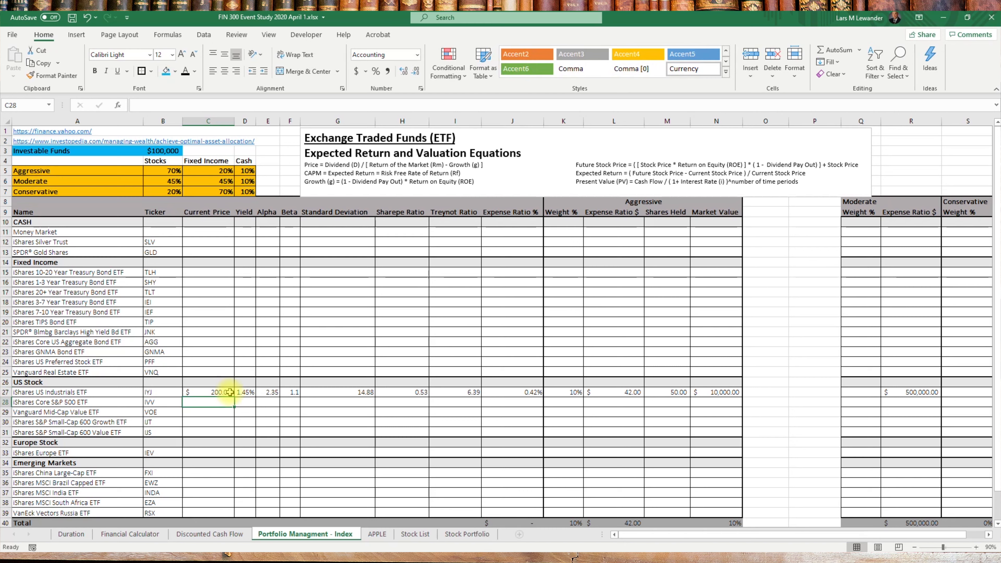
click(716, 393)
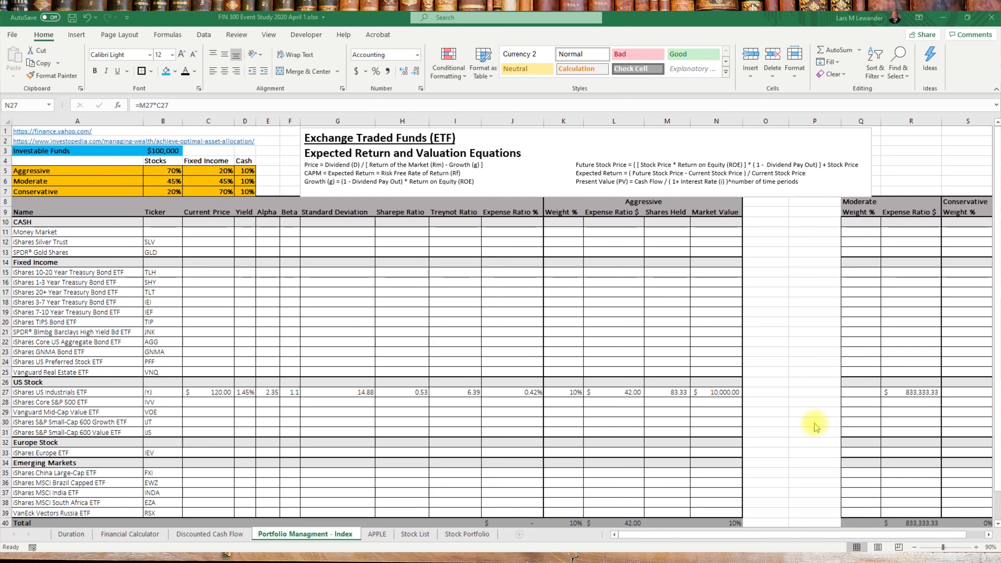
Step: Trace the precedents and dependents of the Market Value cell N27
click(714, 393)
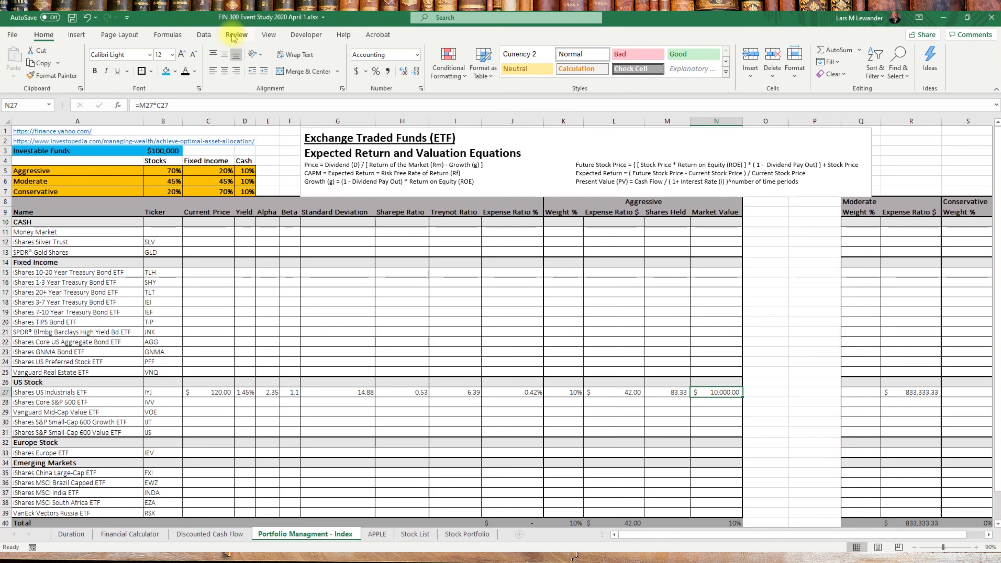
click(171, 37)
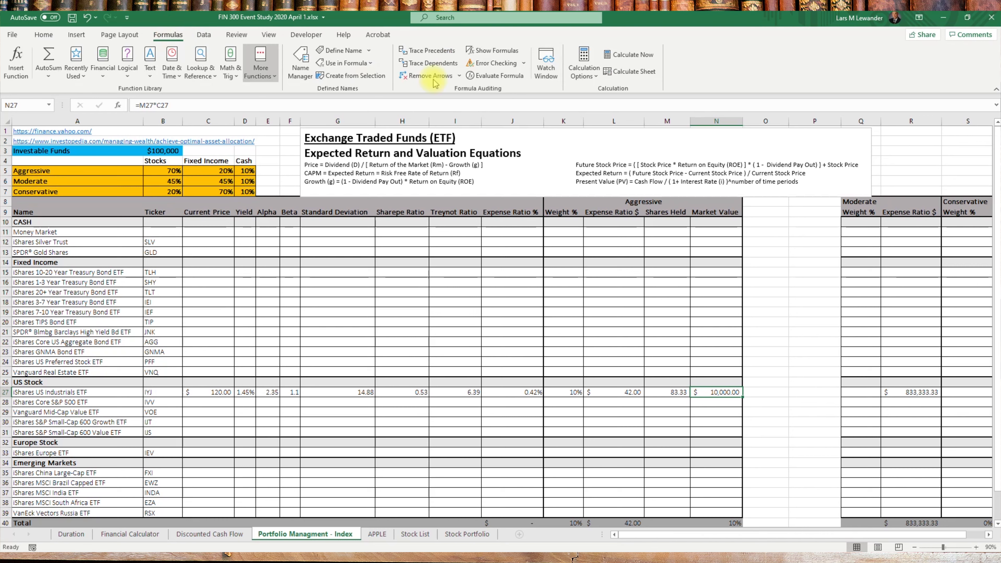
click(441, 55)
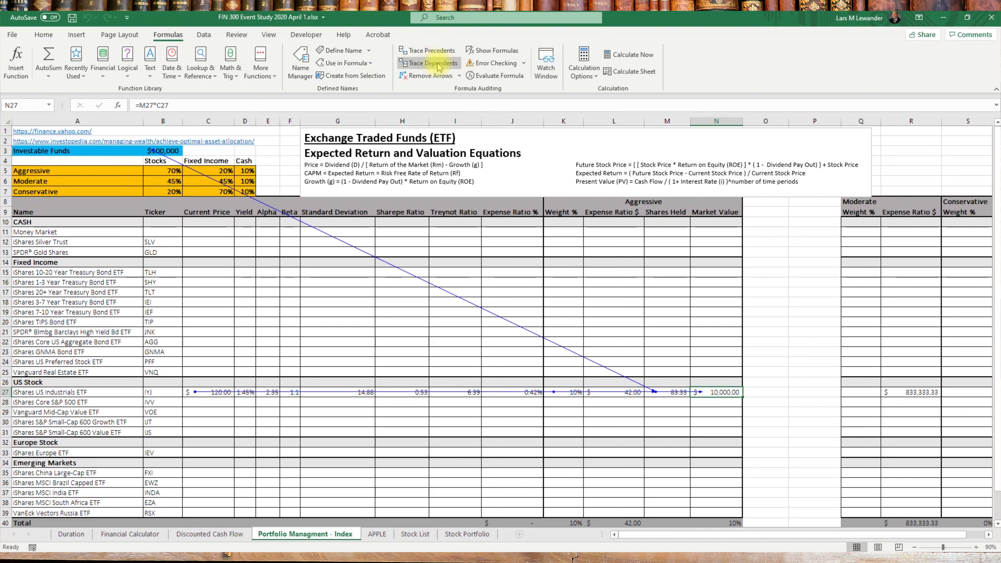
click(434, 63)
click(434, 63)
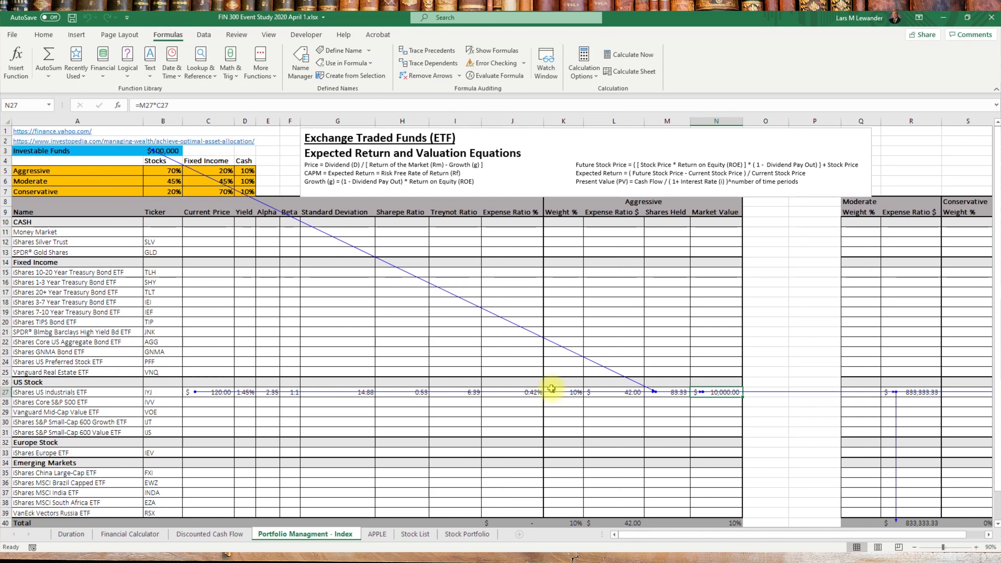
Step: Review the formulas in L27 and M27 and trace the dependents of the Shares Held cell M27
click(670, 401)
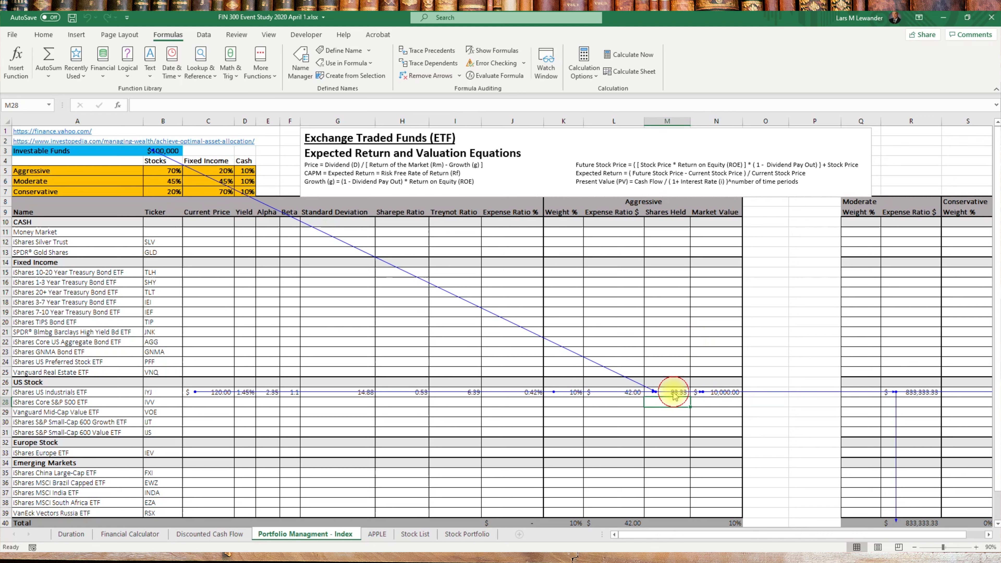
key(Up)
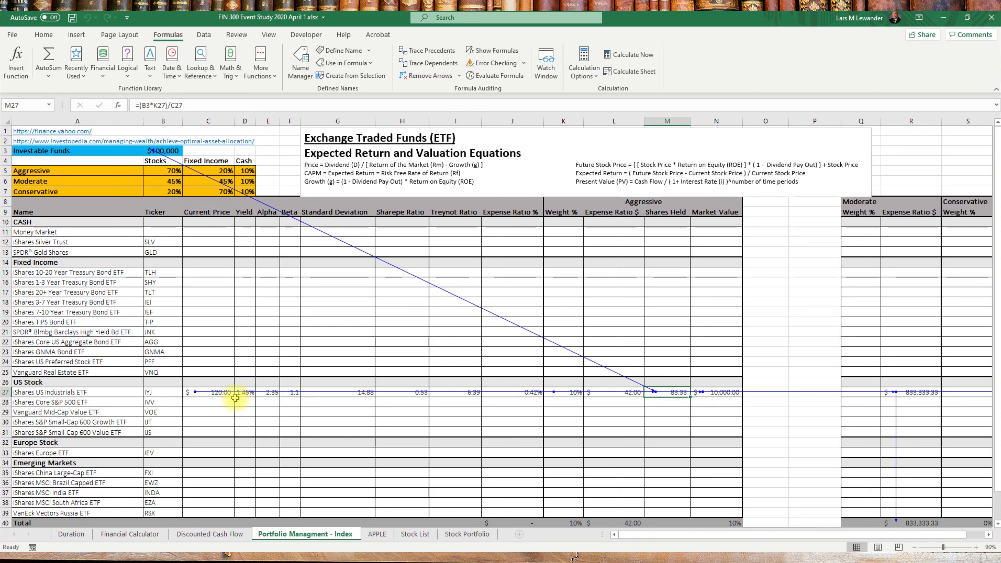
key(Left)
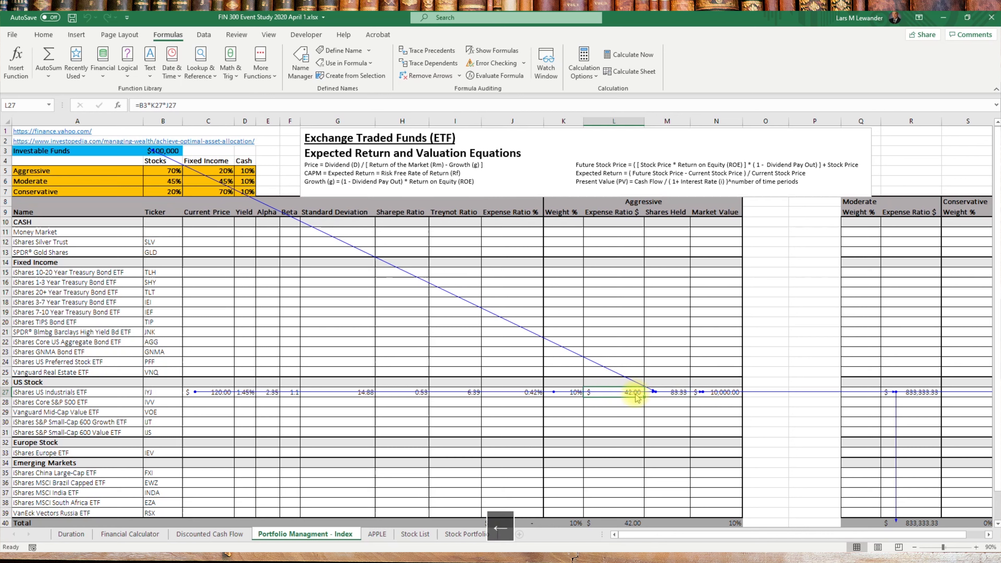
key(Right)
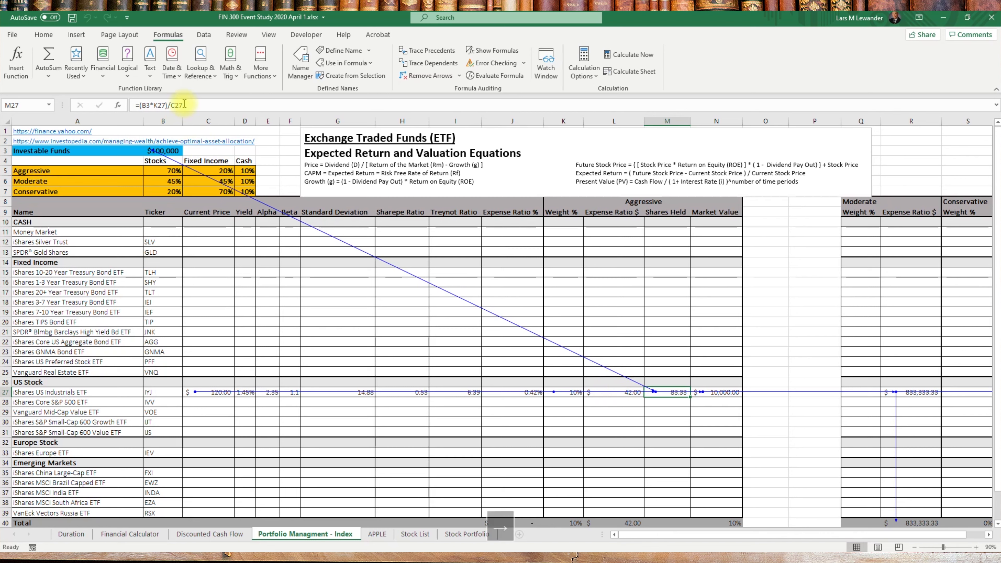
click(422, 64)
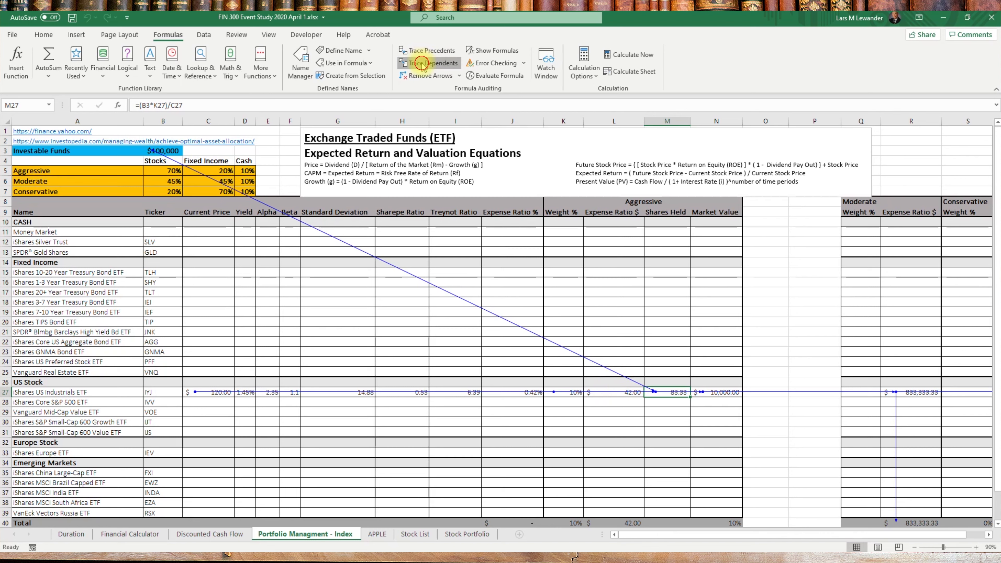
Step: Try to trace precedents from the empty cell M28, and remove all tracer arrows from the sheet
click(270, 423)
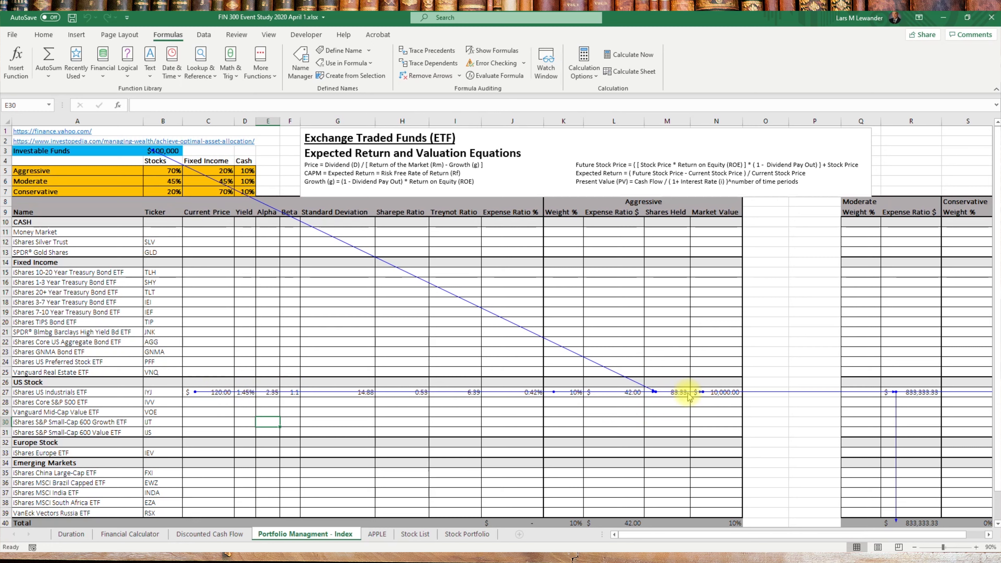
click(678, 399)
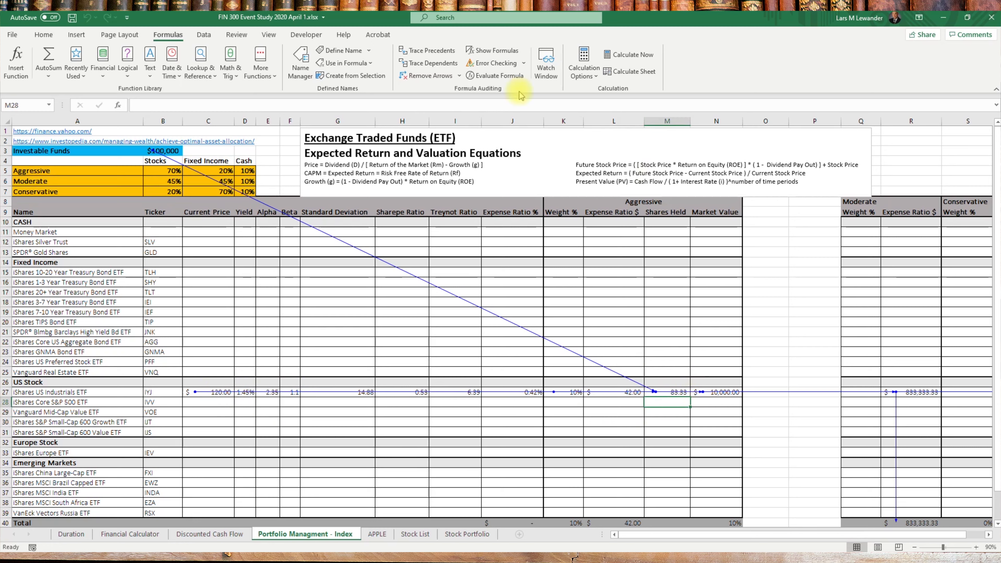
click(428, 54)
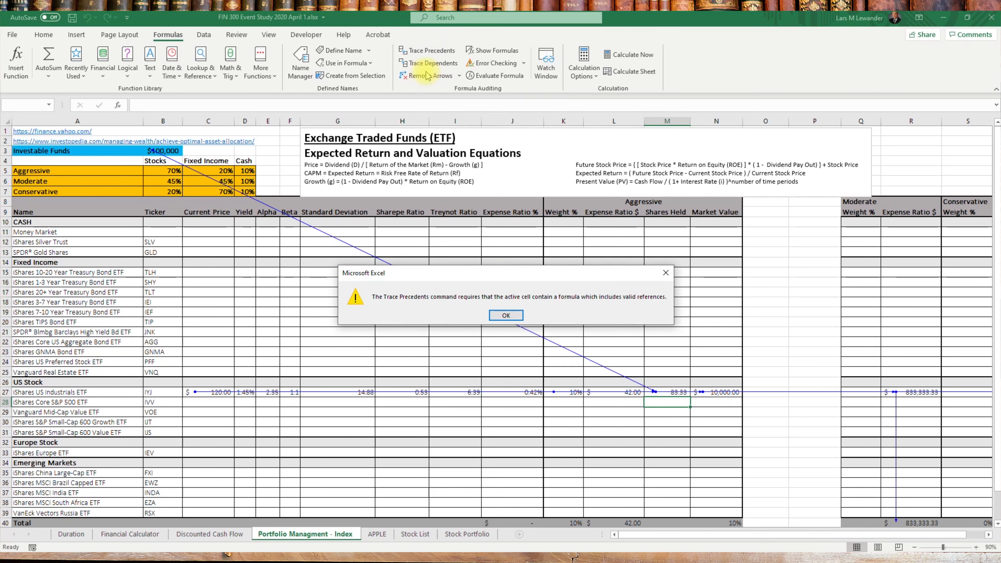
click(506, 315)
click(428, 75)
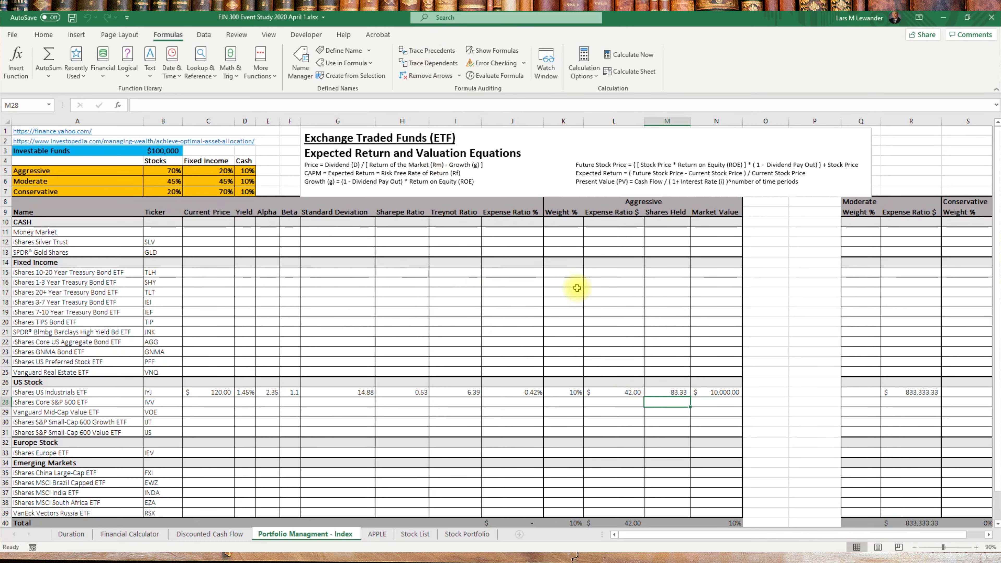
Step: Set the current price of the iShares US Industrials ETF in C27 to 200
click(717, 391)
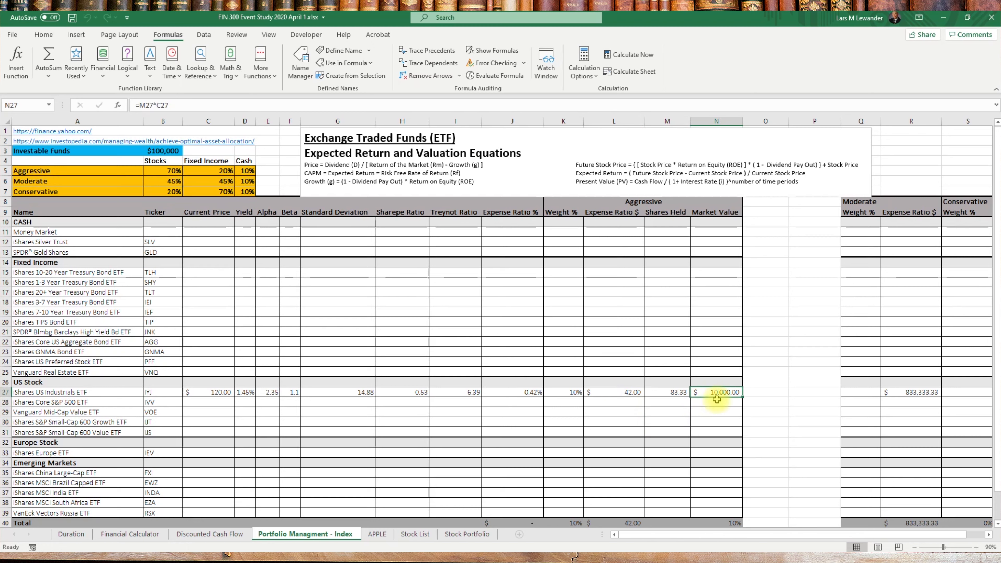
click(223, 393)
text(200)
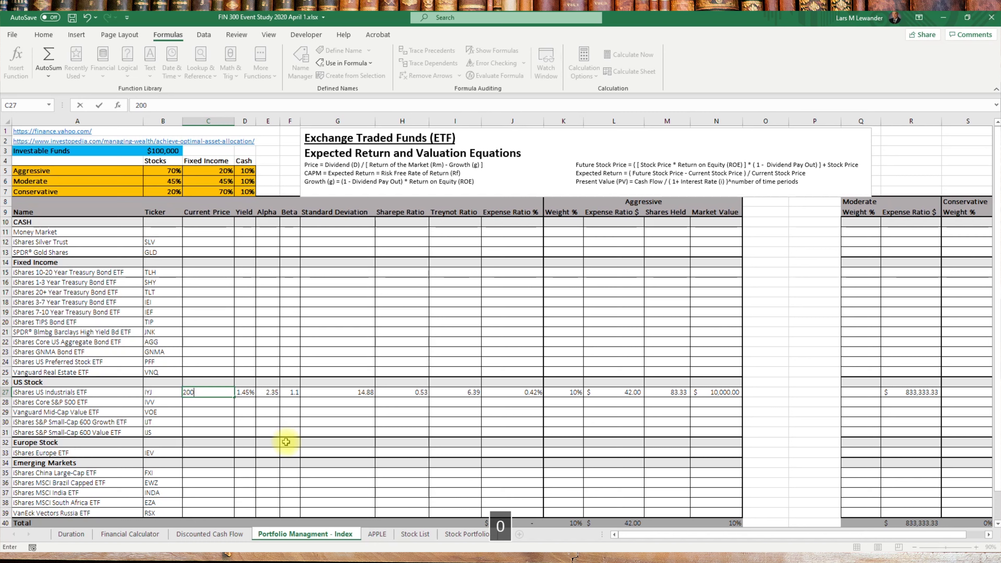
key(Return)
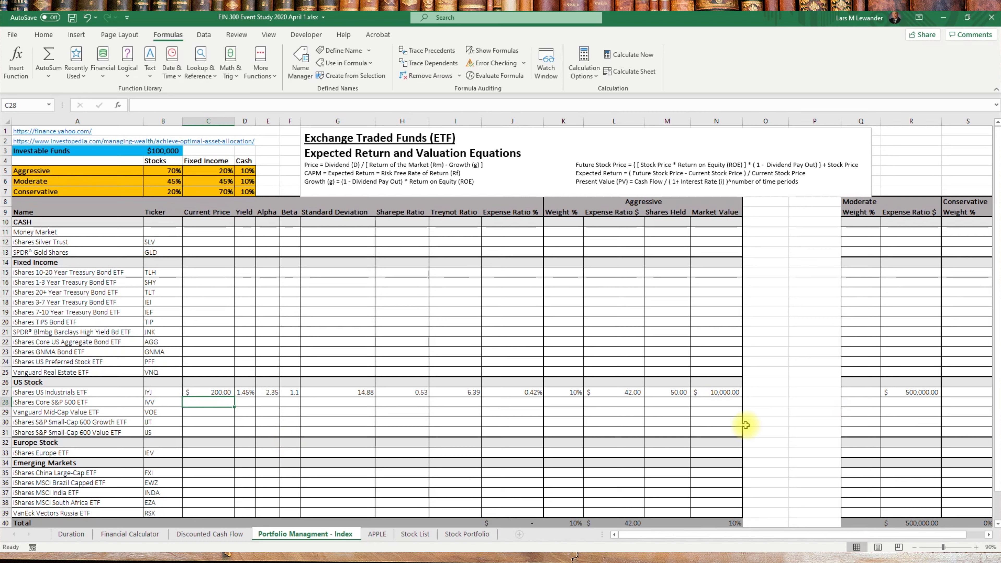
Step: Trace the dependents of the current price cell C27 and remove the tracer arrows
click(216, 392)
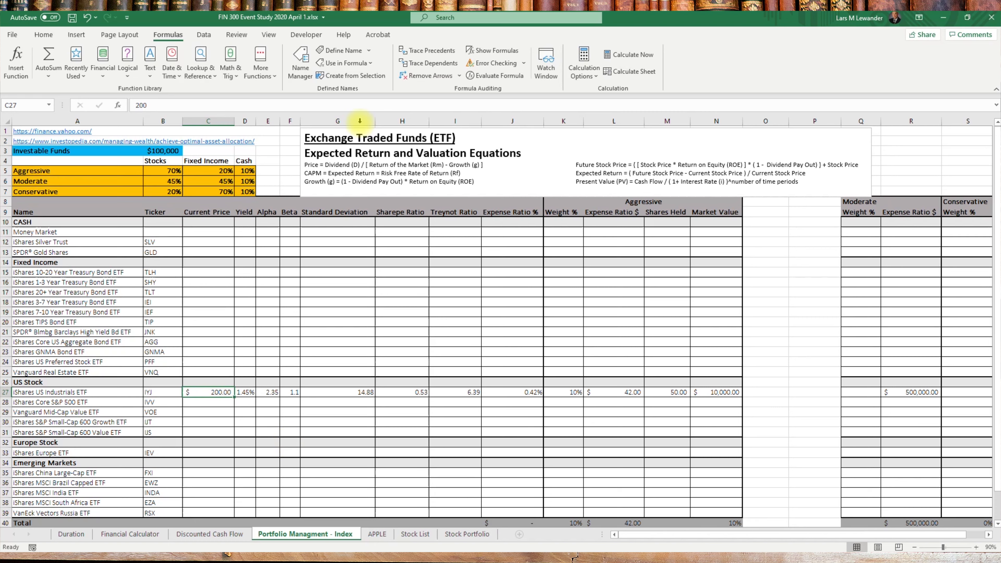
click(421, 64)
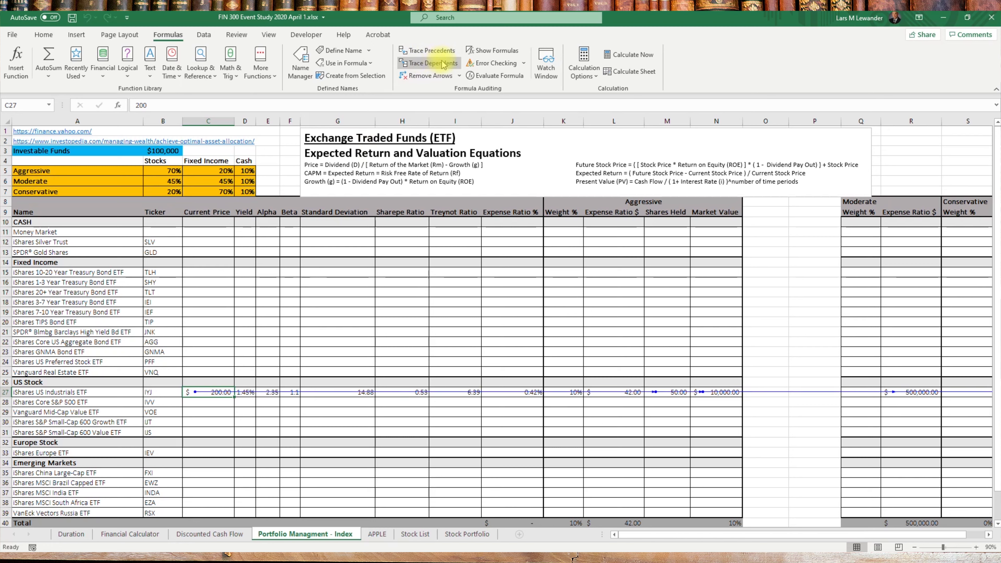
click(440, 76)
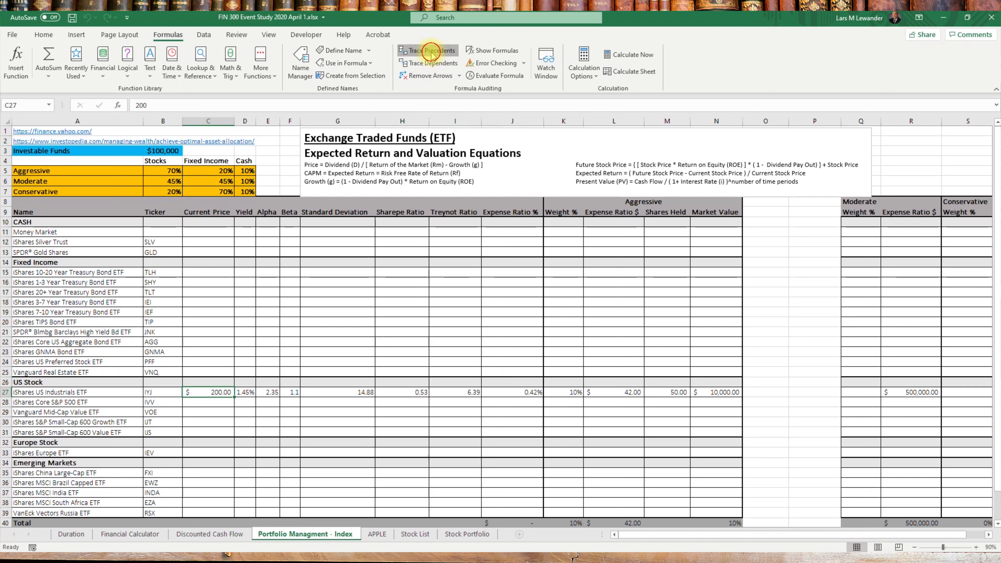
Step: Try to trace the precedents of C27, show its direct dependents again and clear the arrows
click(428, 51)
click(507, 314)
click(429, 63)
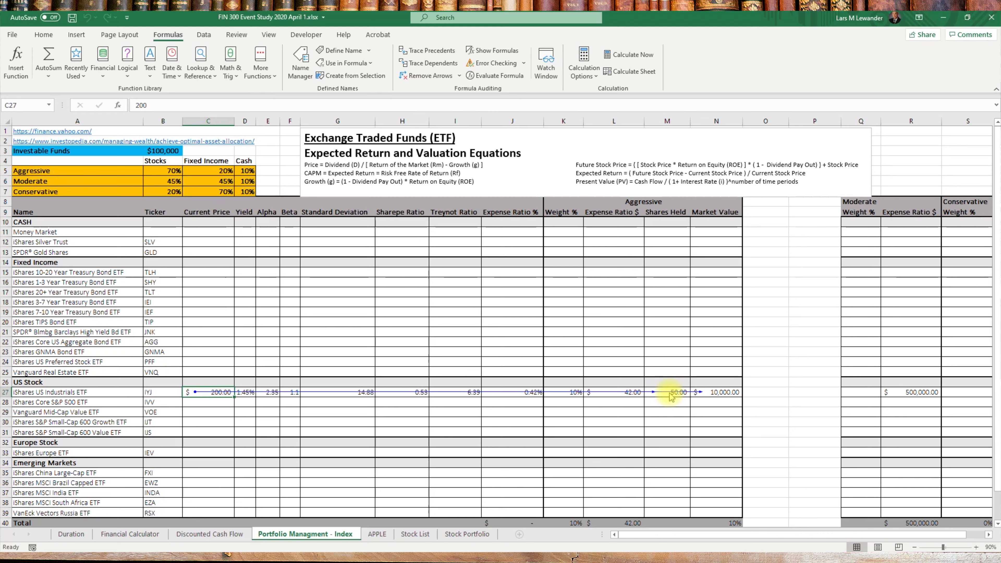
key(Escape)
click(429, 76)
Step: Examine which cells the shares held formula in M27 refers to, leaving the formula unchanged
click(670, 392)
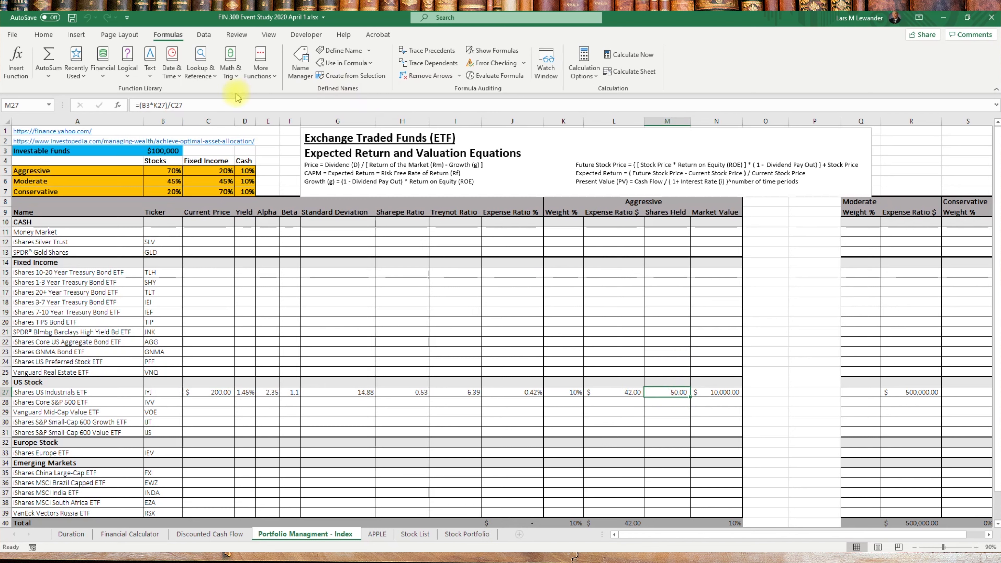
click(231, 102)
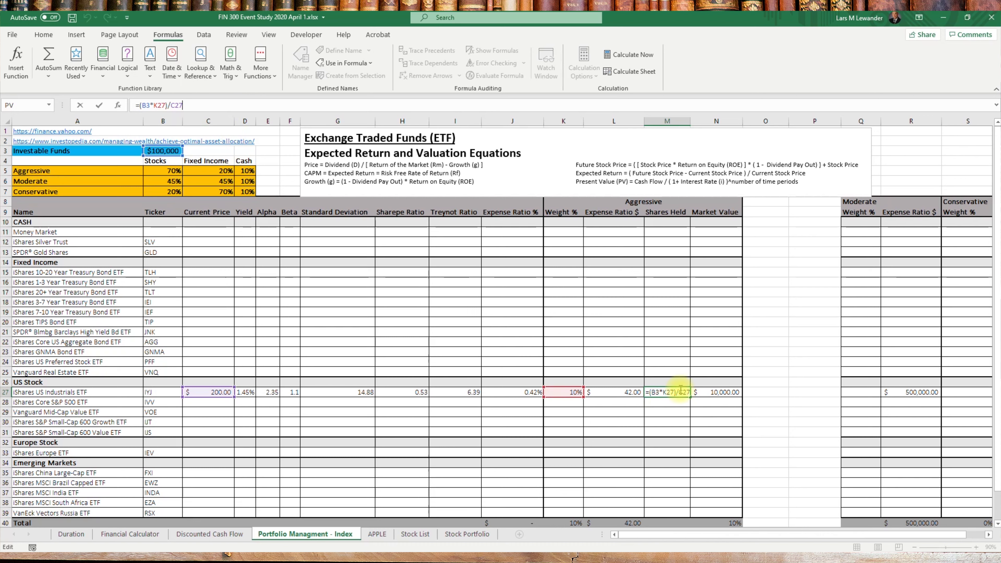
key(ctrl+Return)
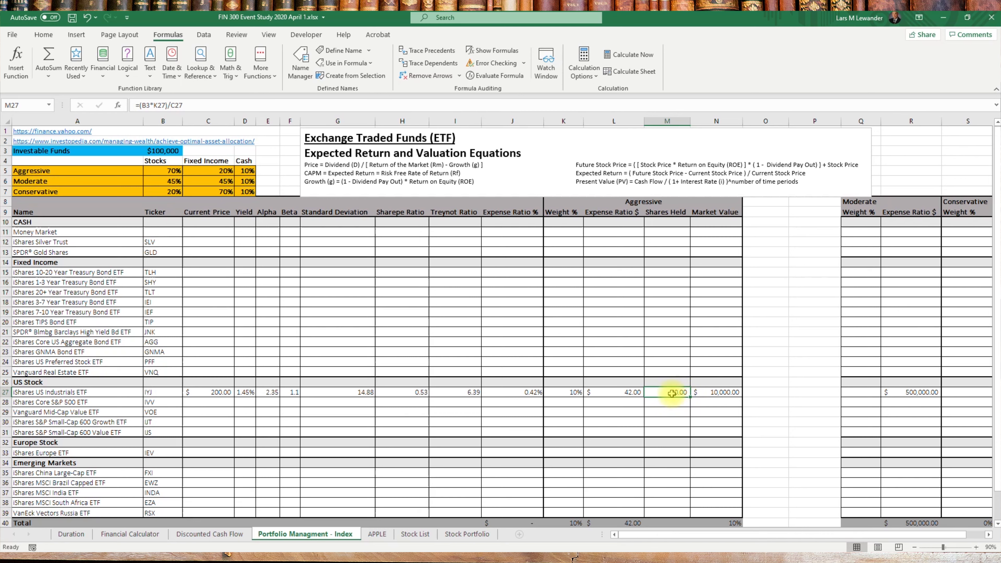
click(300, 104)
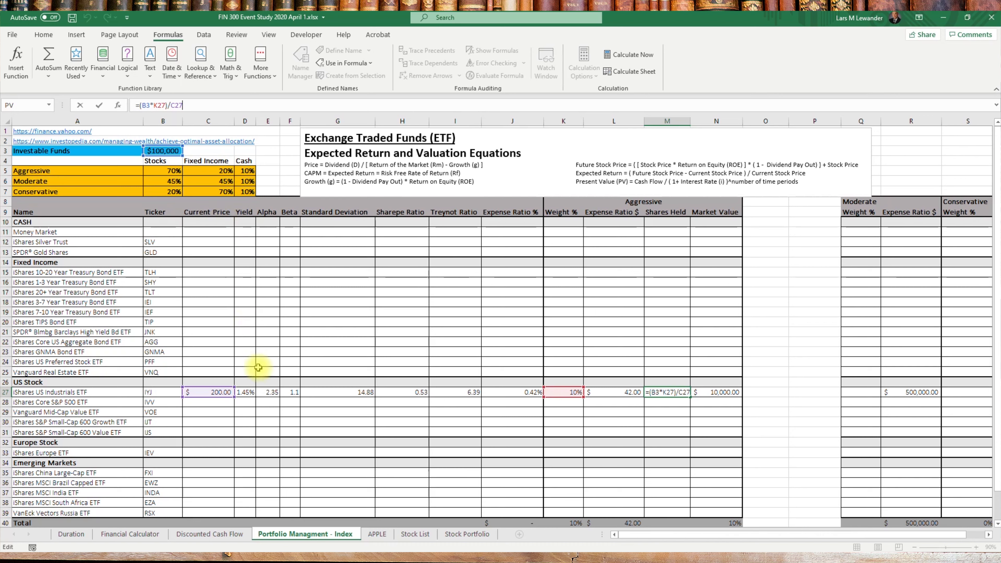
key(Escape)
Step: Insert blank cells at C9:C40, shifting the existing cells right, and autofit the width of all columns
click(207, 211)
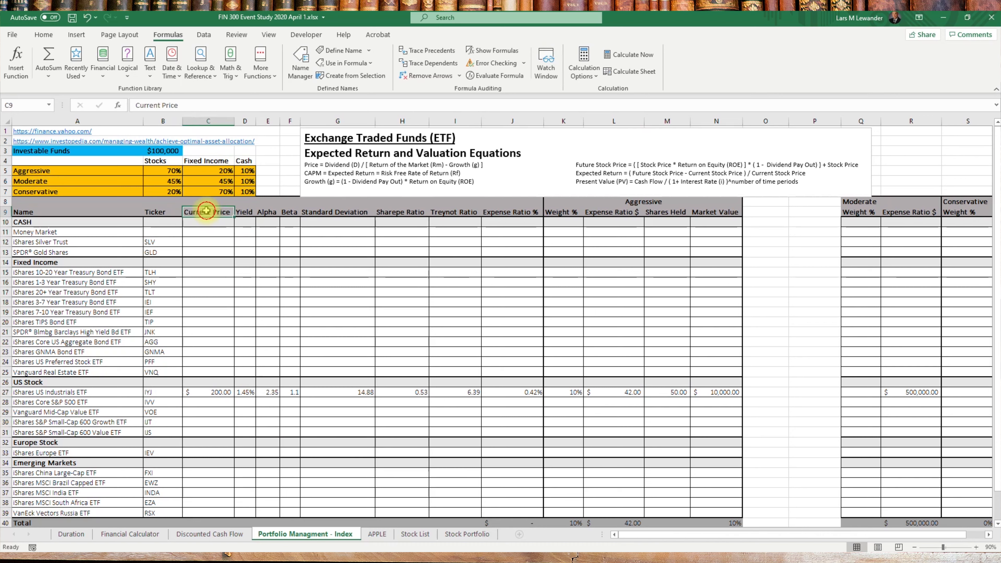
drag(206, 210, 221, 508)
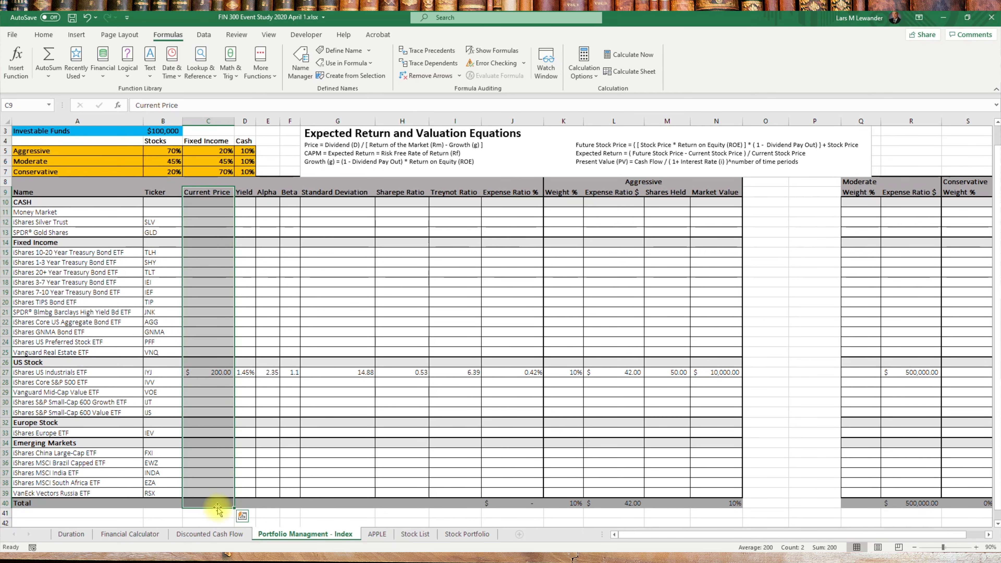
right_click(218, 509)
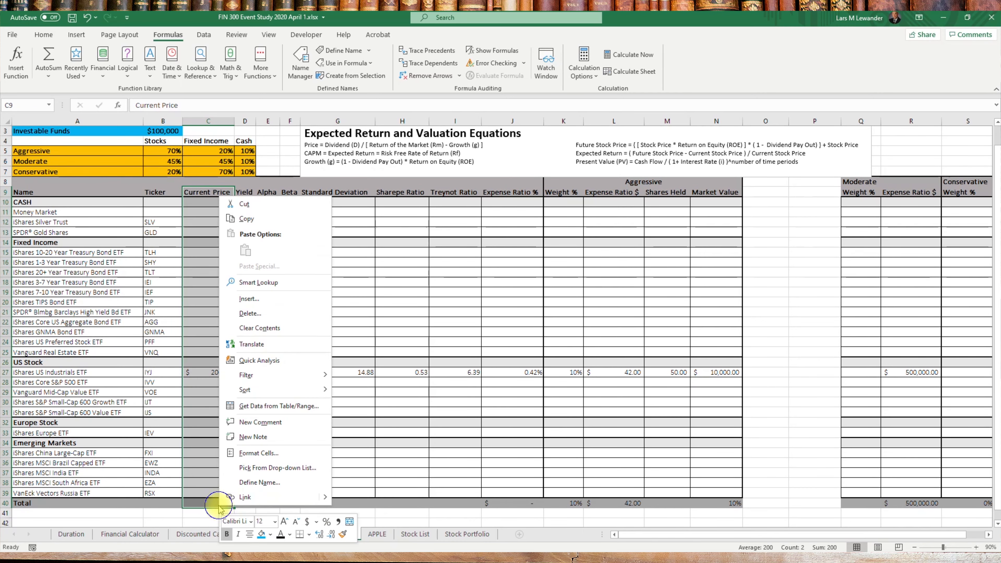
click(255, 300)
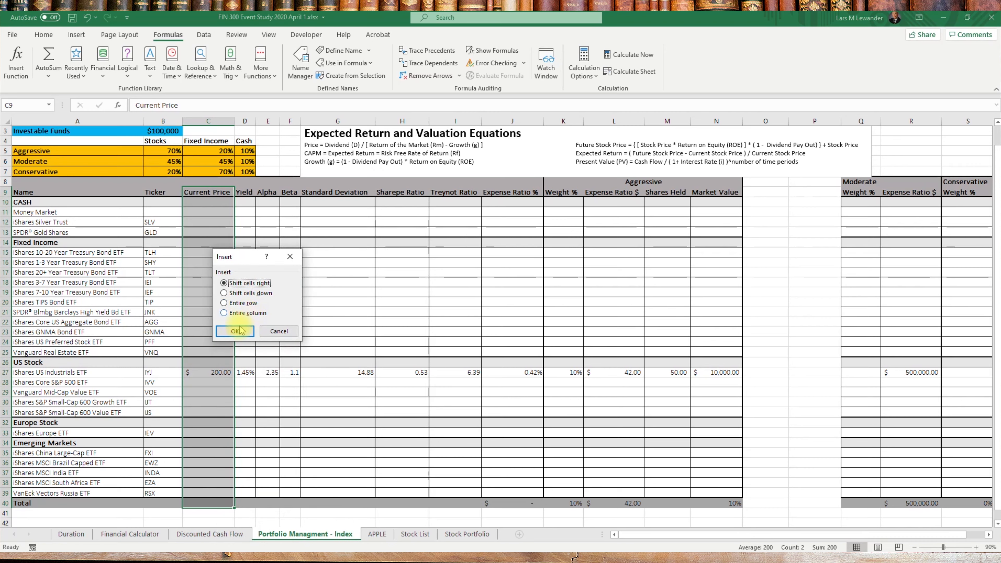
click(243, 333)
click(264, 294)
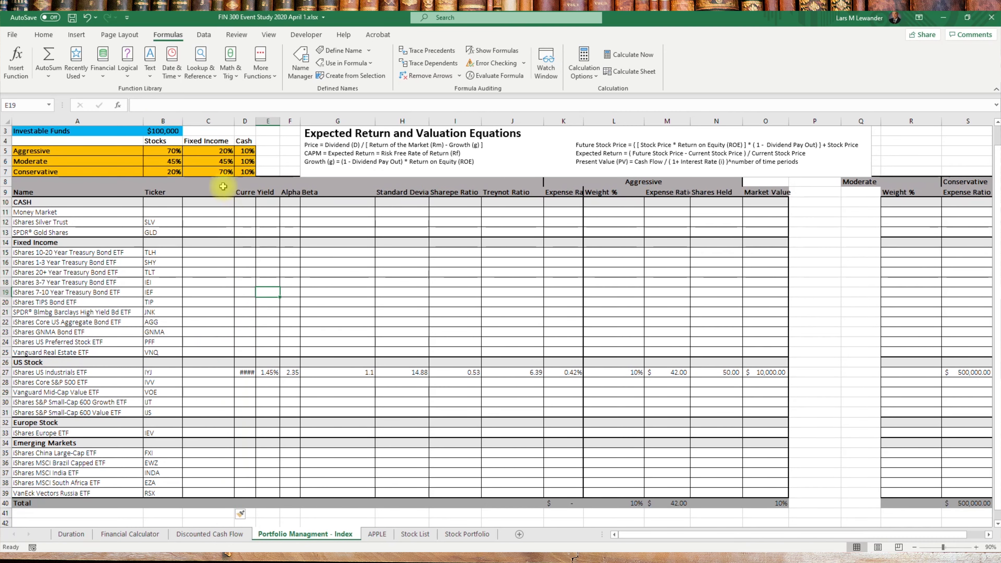
click(7, 122)
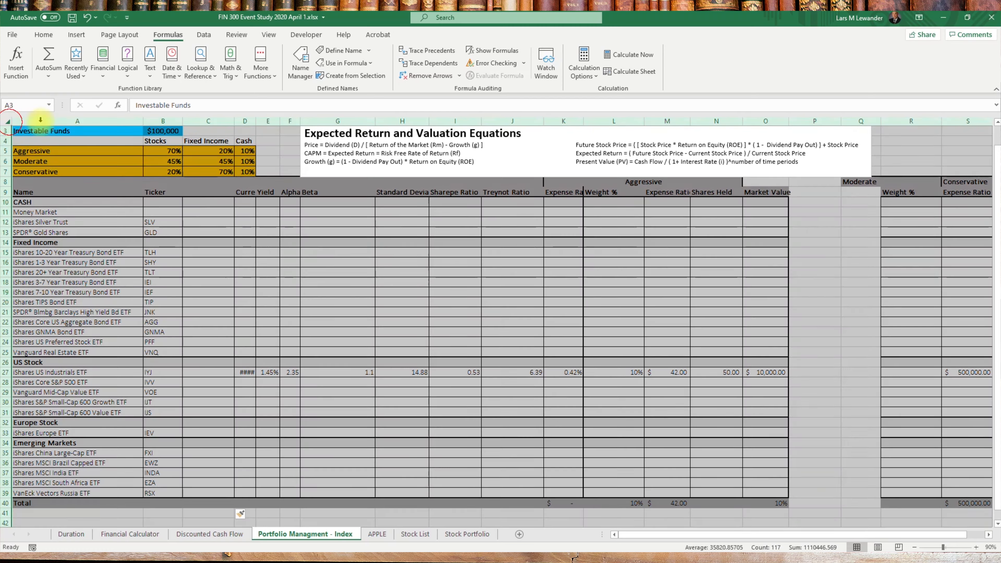
double_click(143, 121)
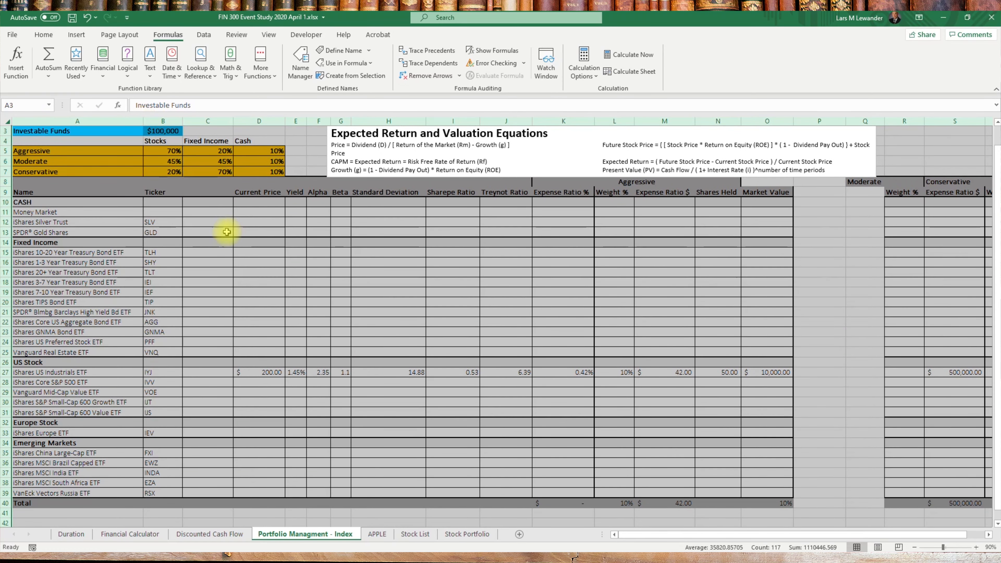
Step: Enter the header Purchase Price in C9 and autofit column C to it
click(213, 193)
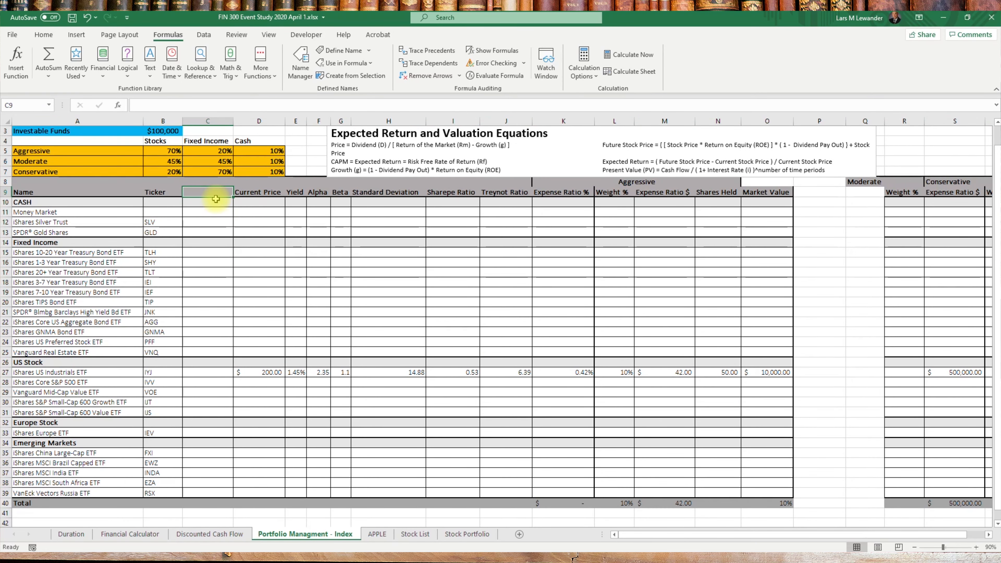
text(Purcha)
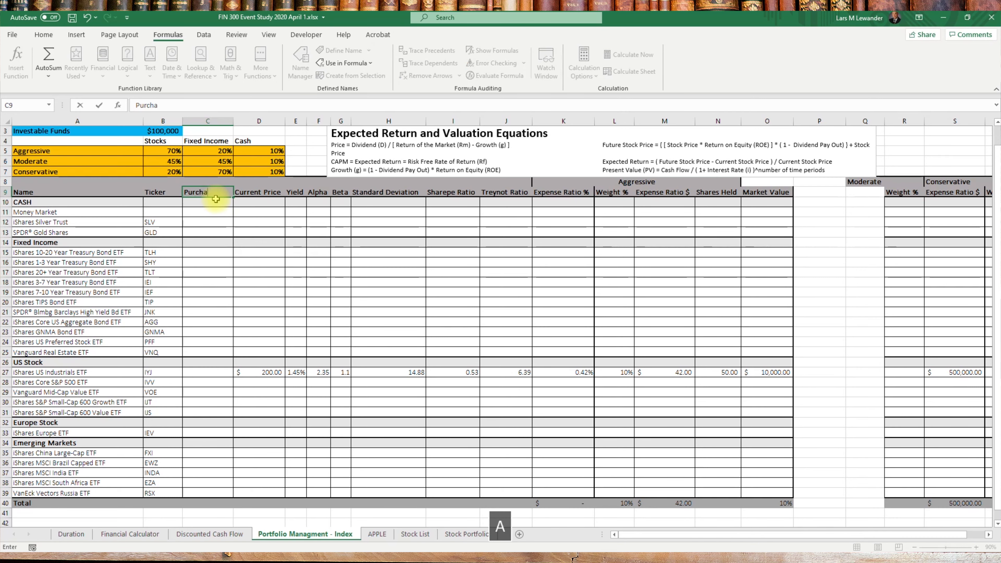
text(se Price)
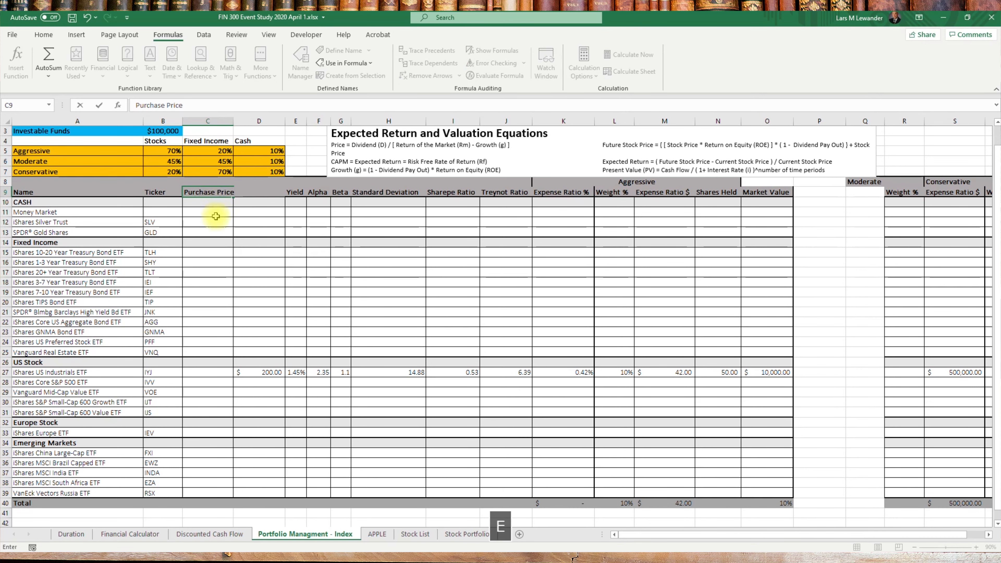
click(209, 242)
double_click(233, 121)
Step: Spell-check the worksheet from C9 through its beginning, ignoring every flagged word
click(207, 192)
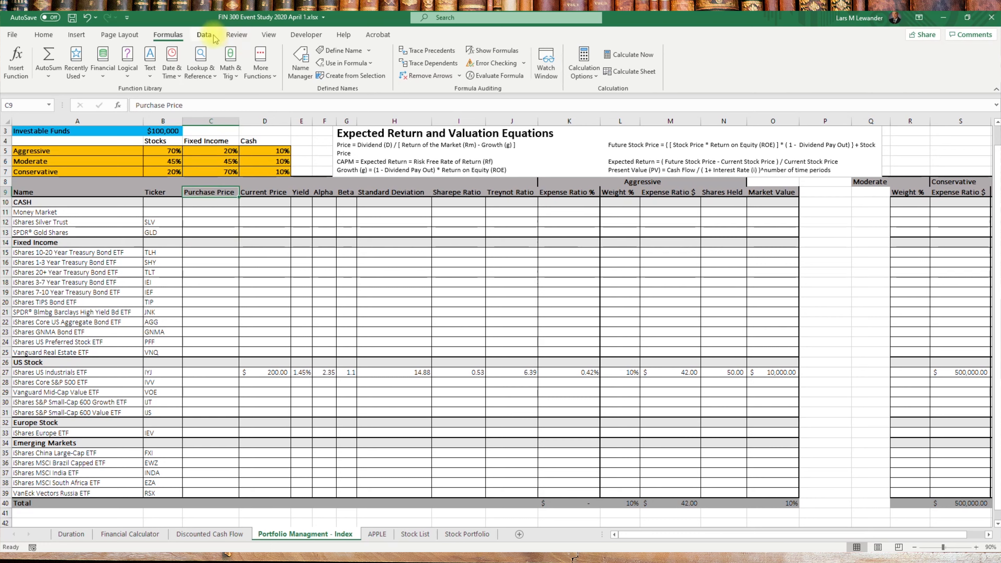
click(204, 35)
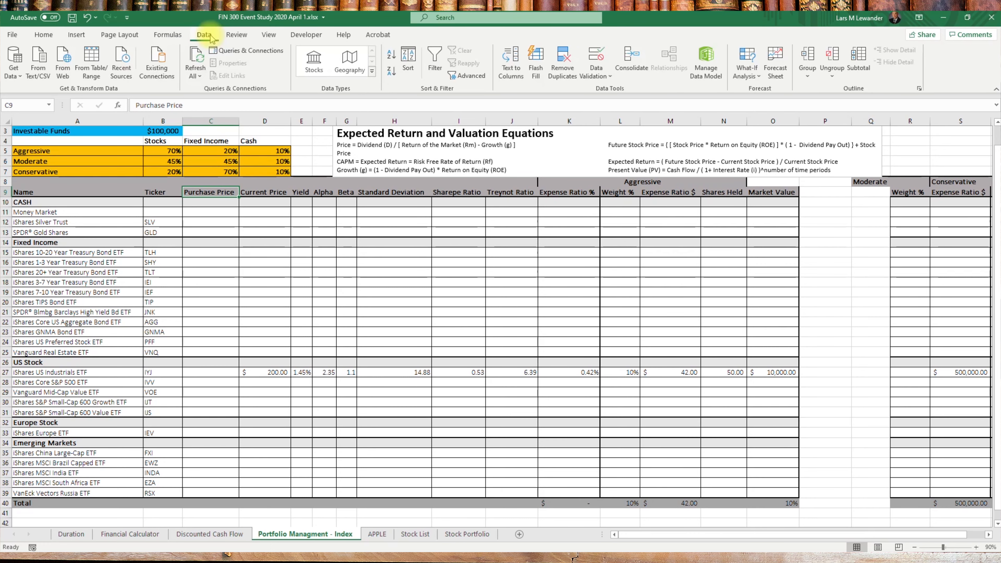
click(236, 35)
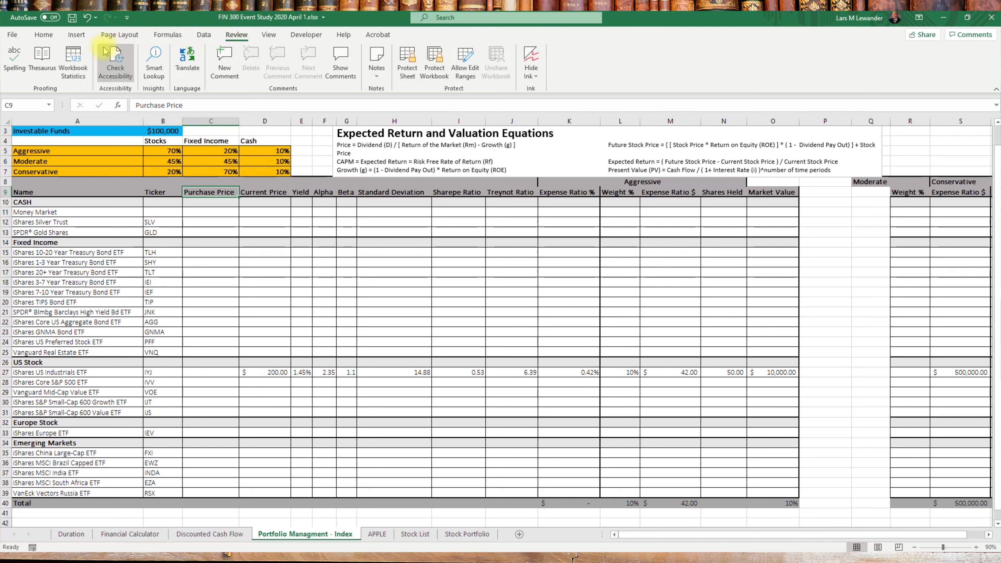
click(14, 56)
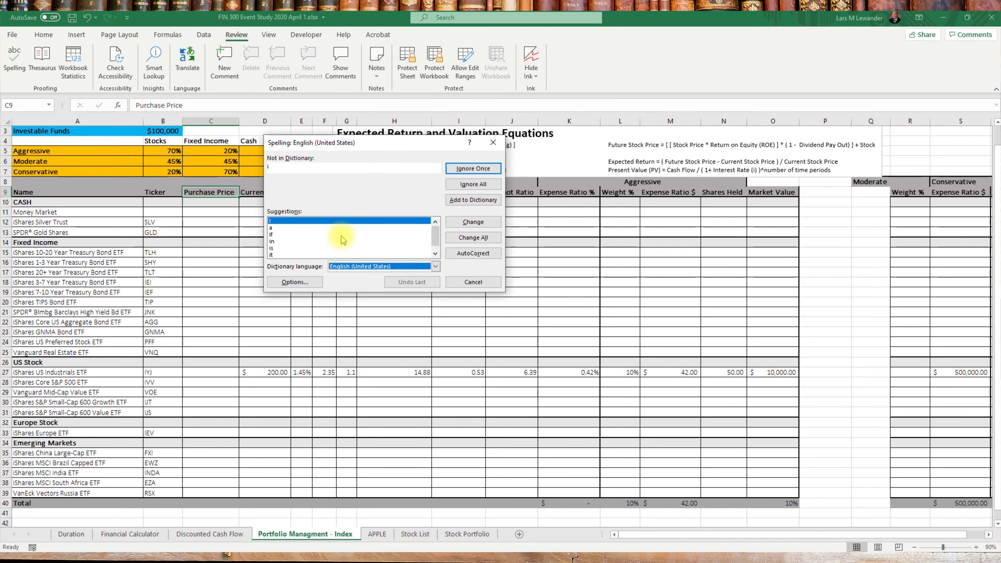
click(475, 169)
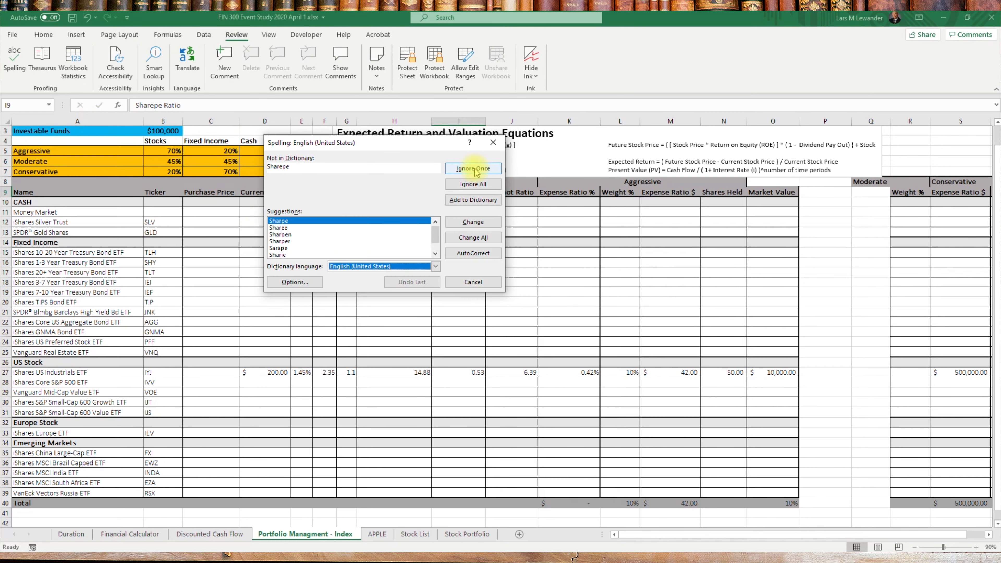
click(475, 169)
click(475, 170)
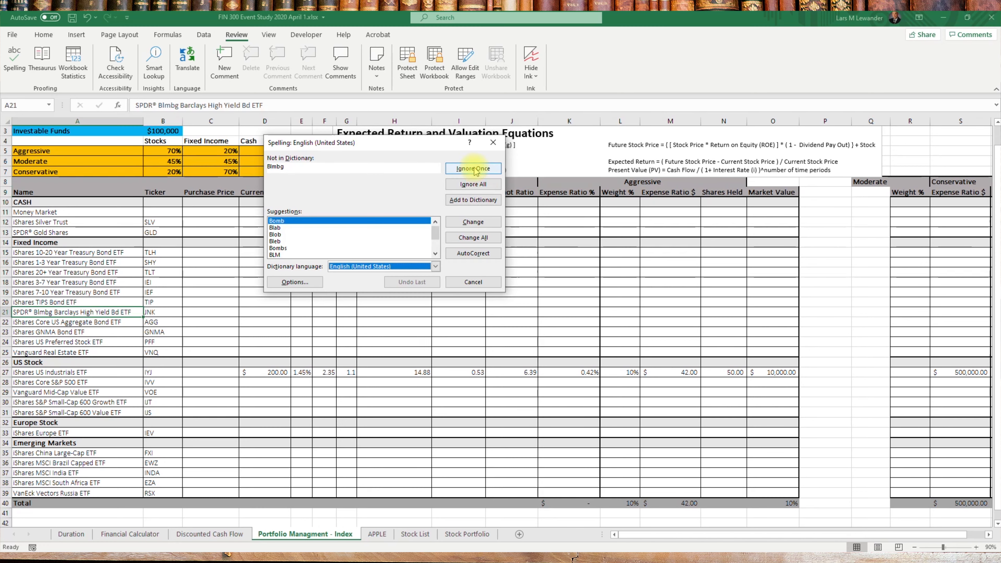
click(475, 169)
click(475, 169)
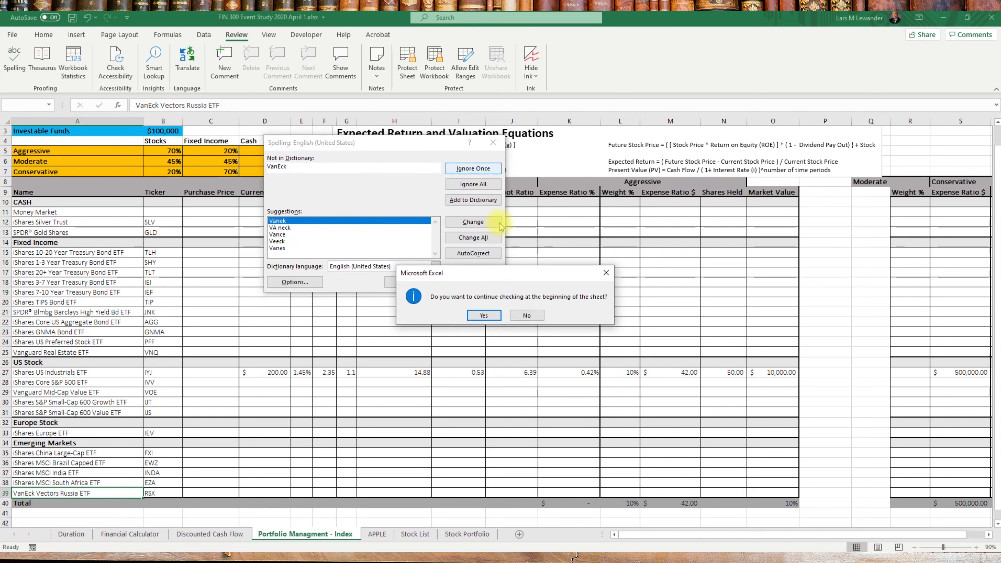
click(474, 310)
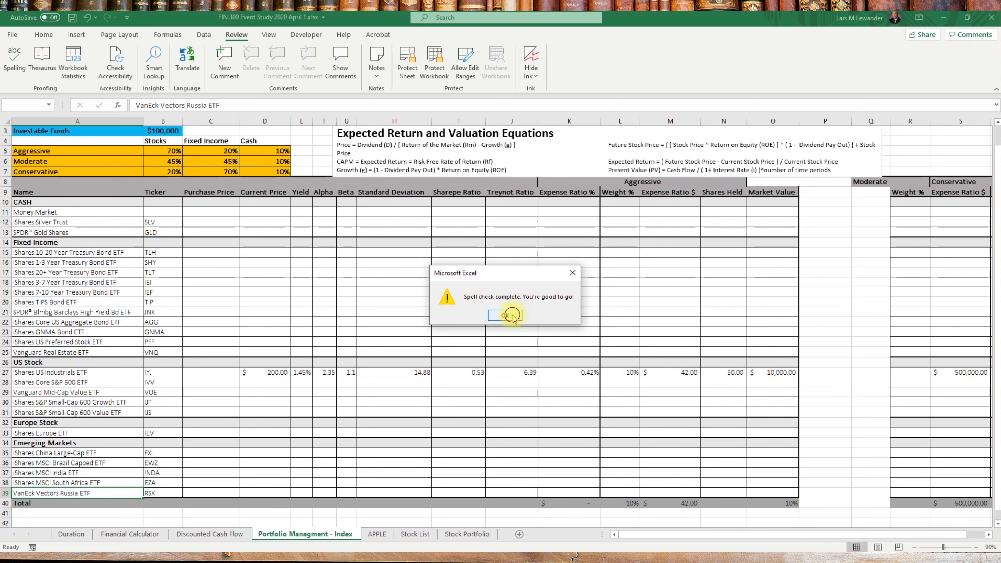
click(507, 316)
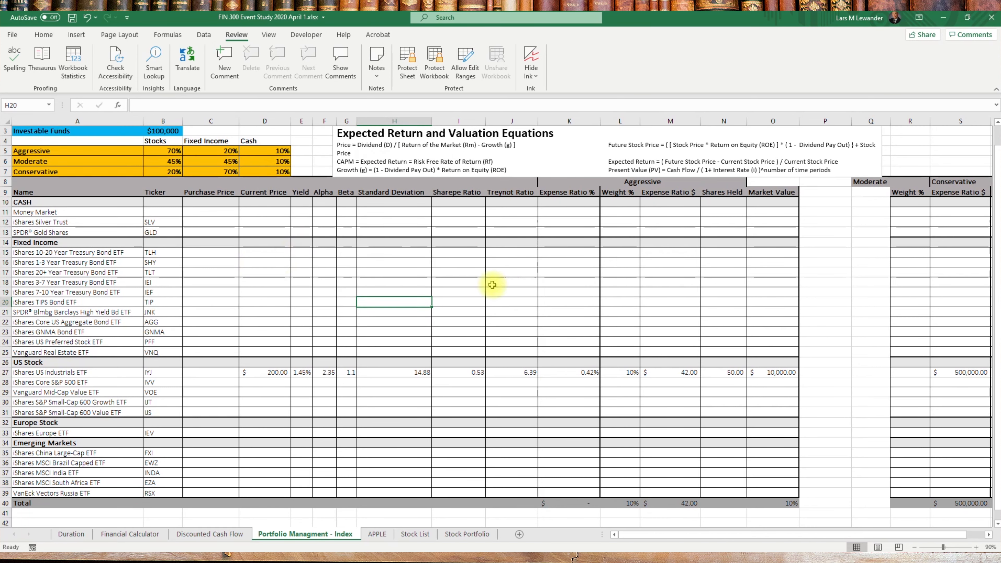
Step: Undo the column C width change and the header entry, and redo the Purchase Price header in C9
scroll(186, 278, up, 1)
click(252, 391)
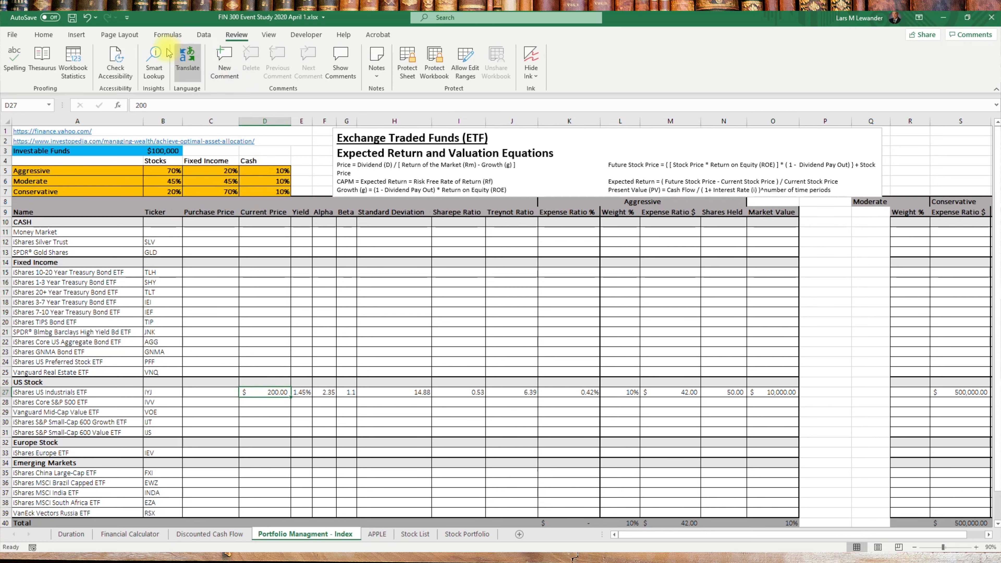
click(88, 18)
click(87, 19)
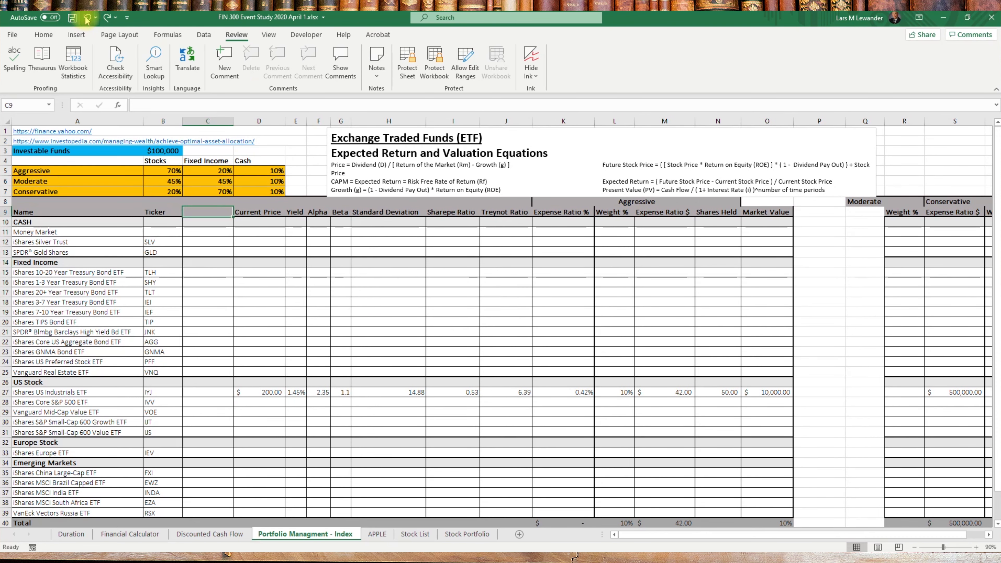
click(108, 17)
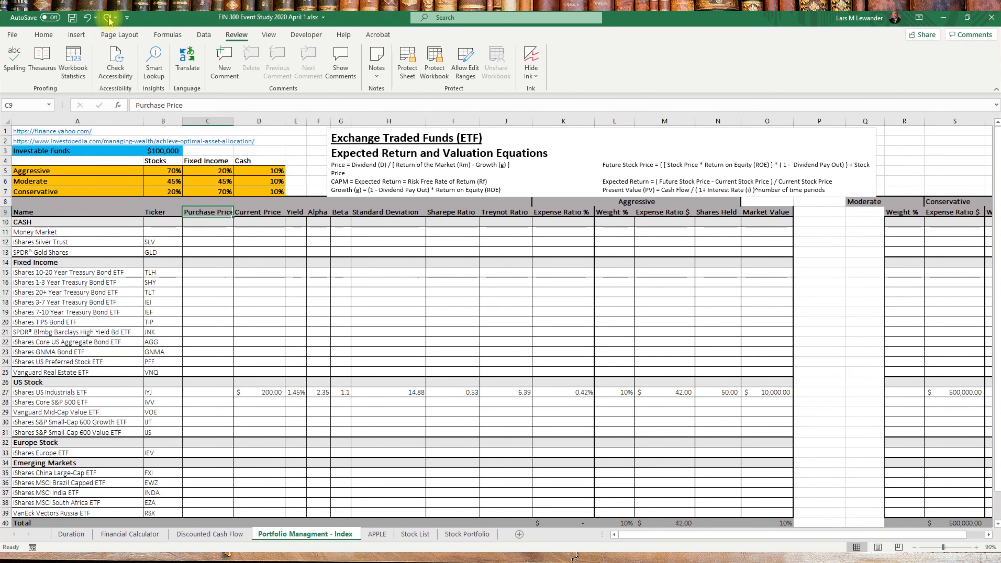
Step: Set the purchase price of the iShares US Industrials ETF in C27 to 119
click(278, 400)
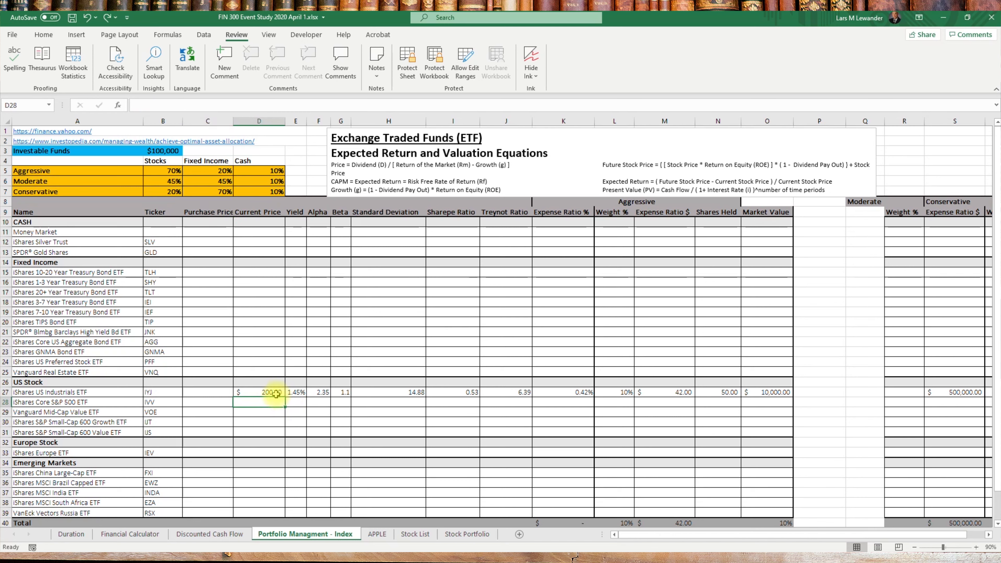
click(272, 394)
click(207, 394)
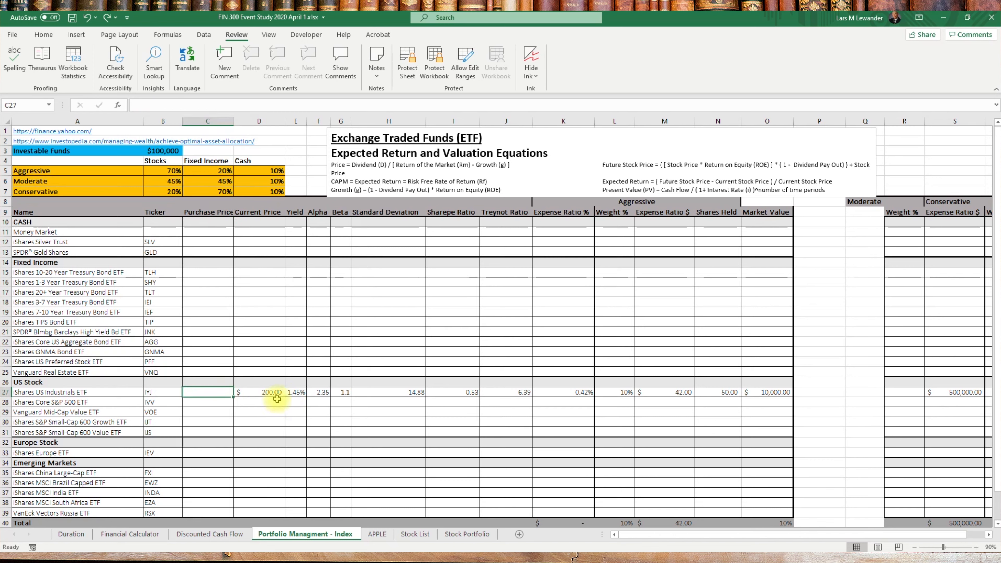
text(19)
key(BackSpace)
text(19)
key(Return)
key(Right)
key(Up)
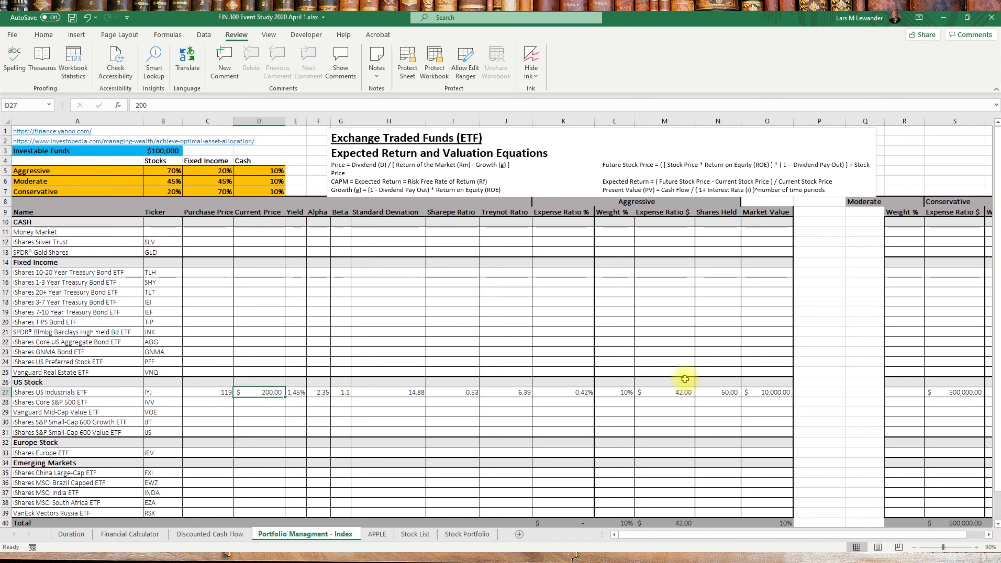
Step: Examine the market value formula =N27*D27 in O27
click(767, 393)
click(235, 105)
text(=N27*D27)
Step: Change the shares held formula in N27 to =(B3*L27)/C27 and widen column C to fit its header
click(727, 393)
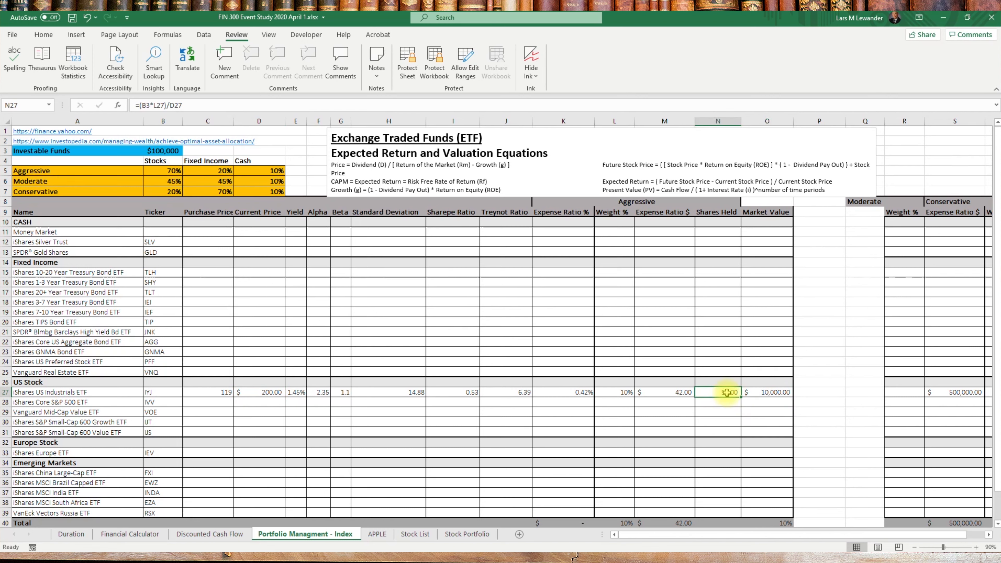
click(207, 105)
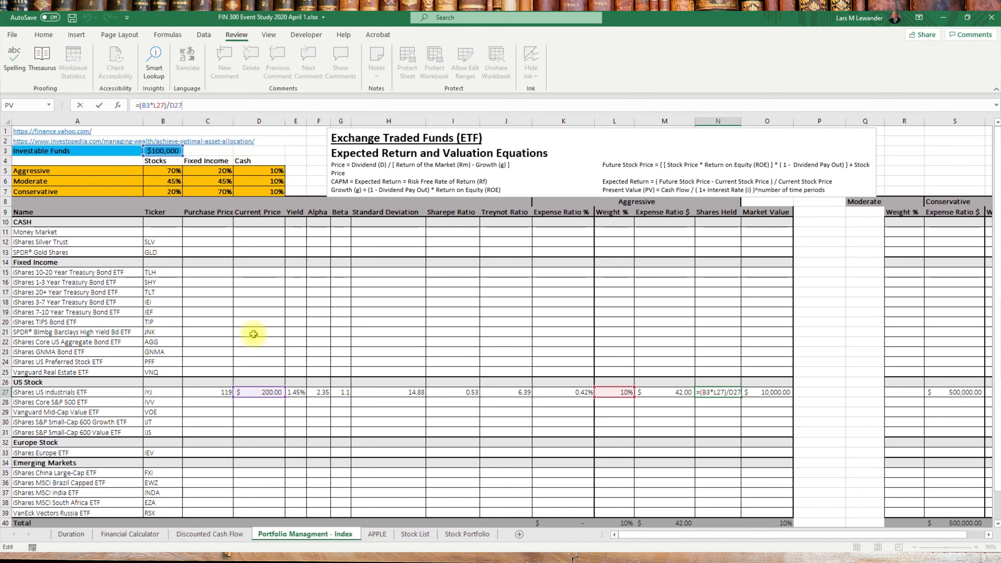
drag(260, 398, 219, 392)
key(Return)
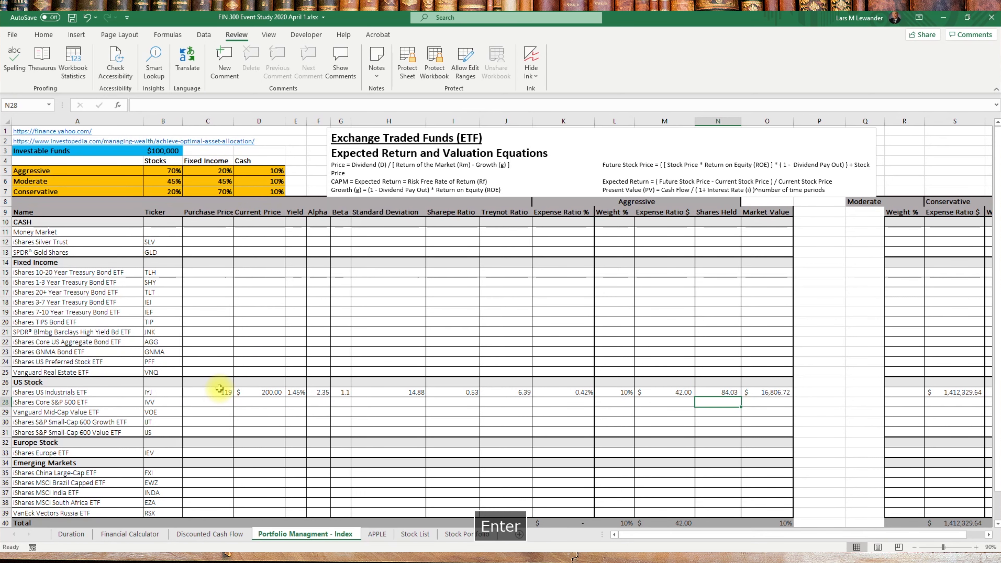
drag(234, 123, 239, 123)
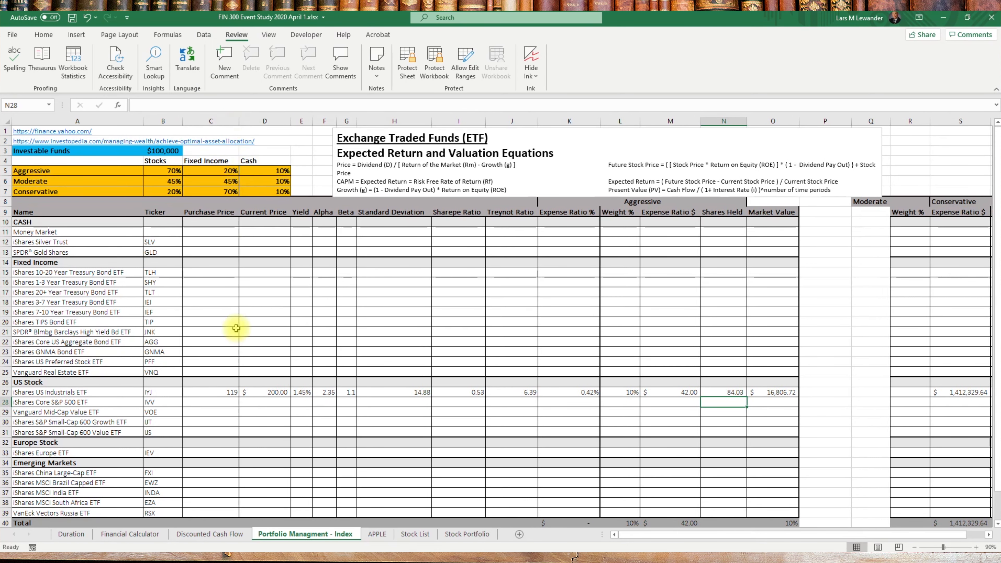
Step: Check the purchase price in C27 and the shares held formula in N27
click(262, 421)
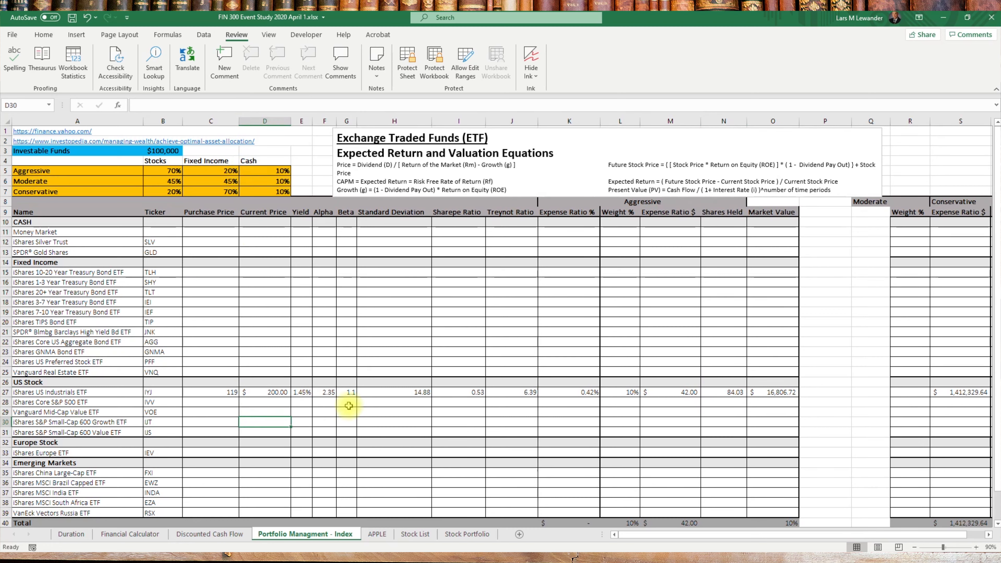
click(223, 392)
click(725, 392)
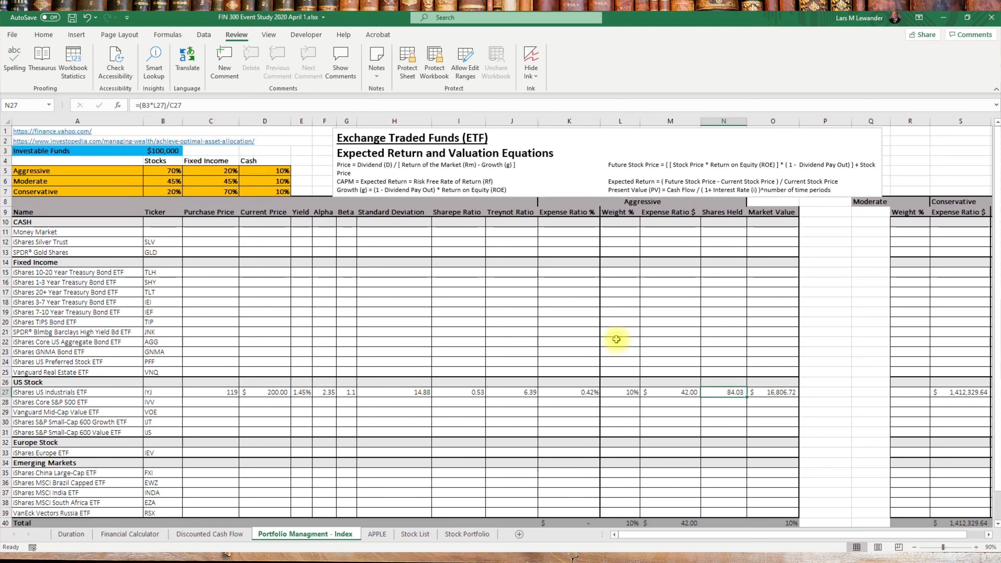
Step: Try to move the merged Aggressive header one column over so that it spans L8:O8
click(768, 392)
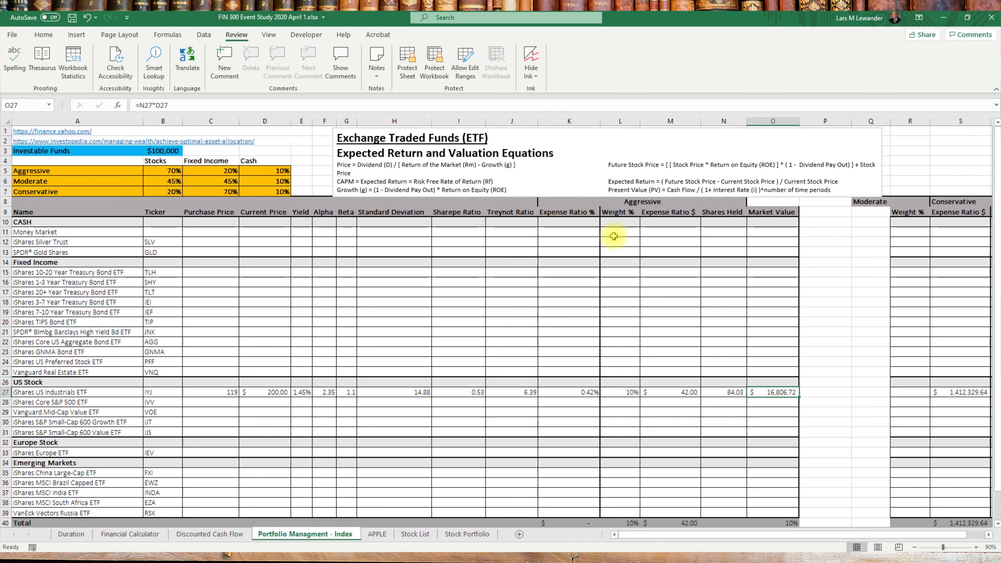
click(550, 202)
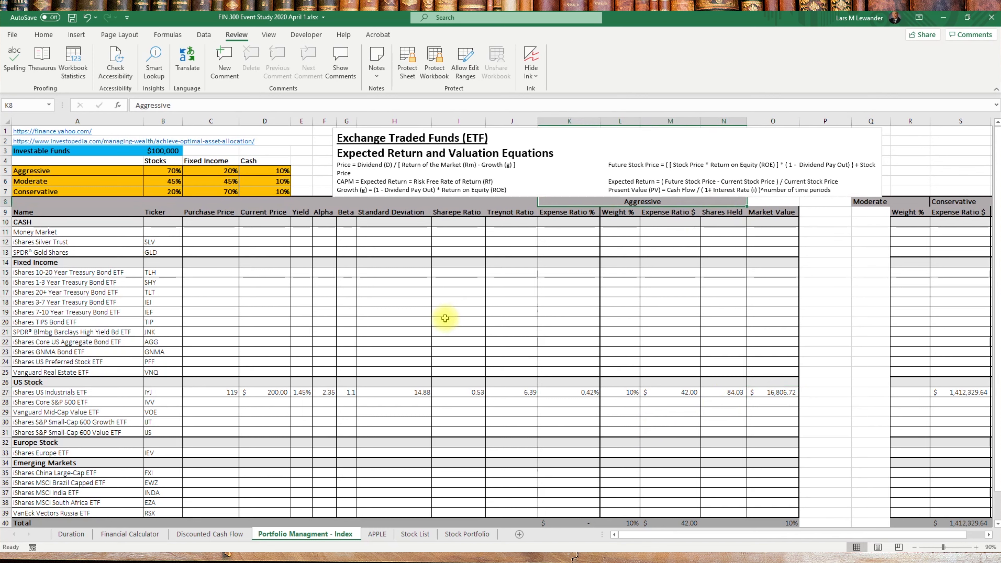
drag(563, 207, 617, 207)
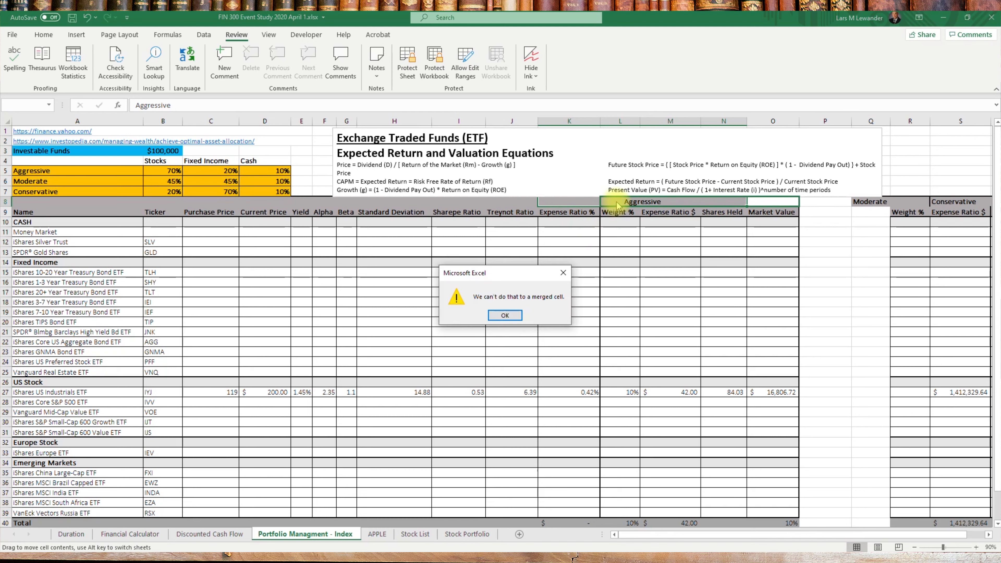
click(505, 317)
Step: Unmerge the Aggressive header cells and move the header text from K8 to L8
click(558, 202)
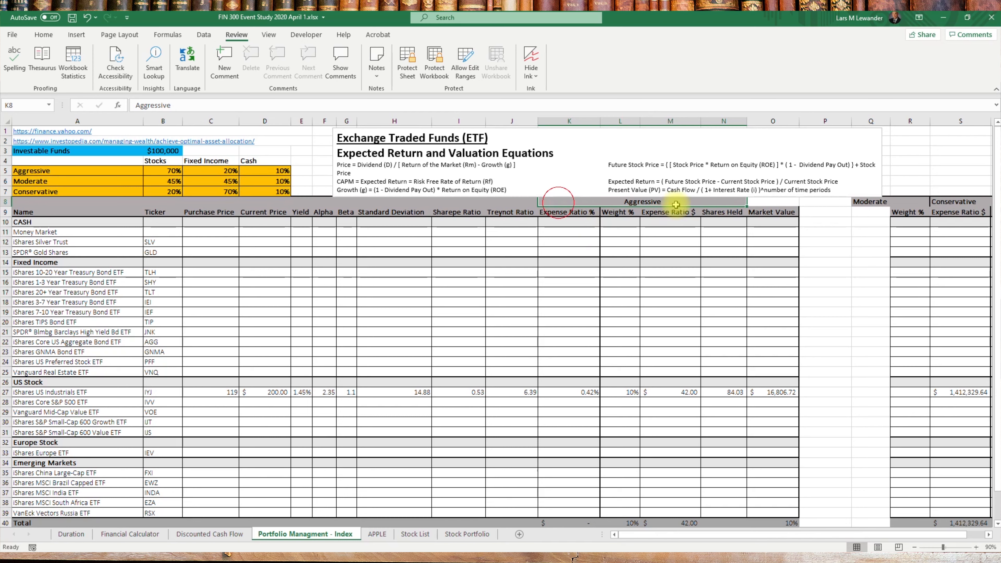
right_click(700, 205)
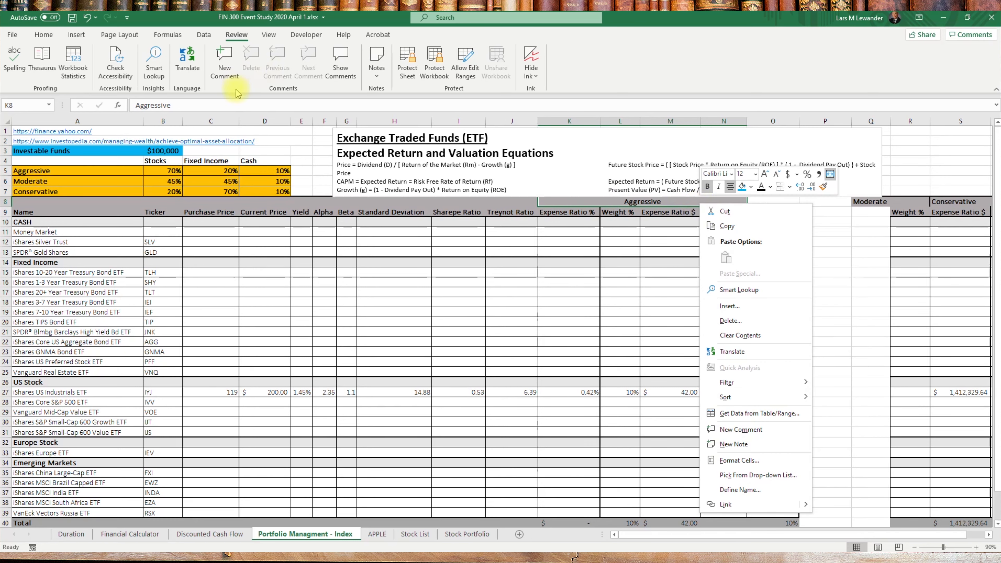
click(44, 35)
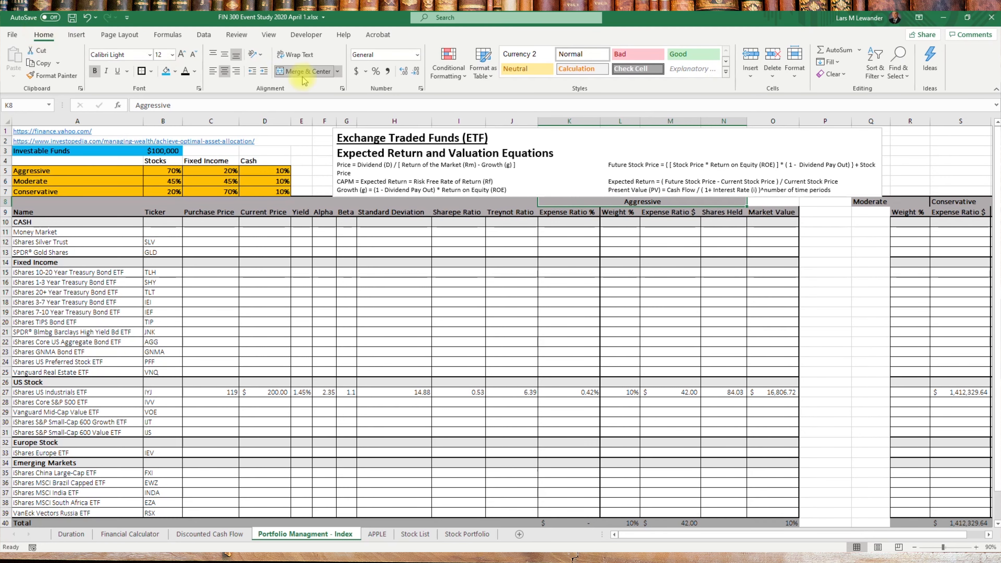
click(315, 72)
drag(547, 208, 603, 209)
Step: Fill K8 with the header row's grey and merge and center the Aggressive header across L8:O8
click(576, 202)
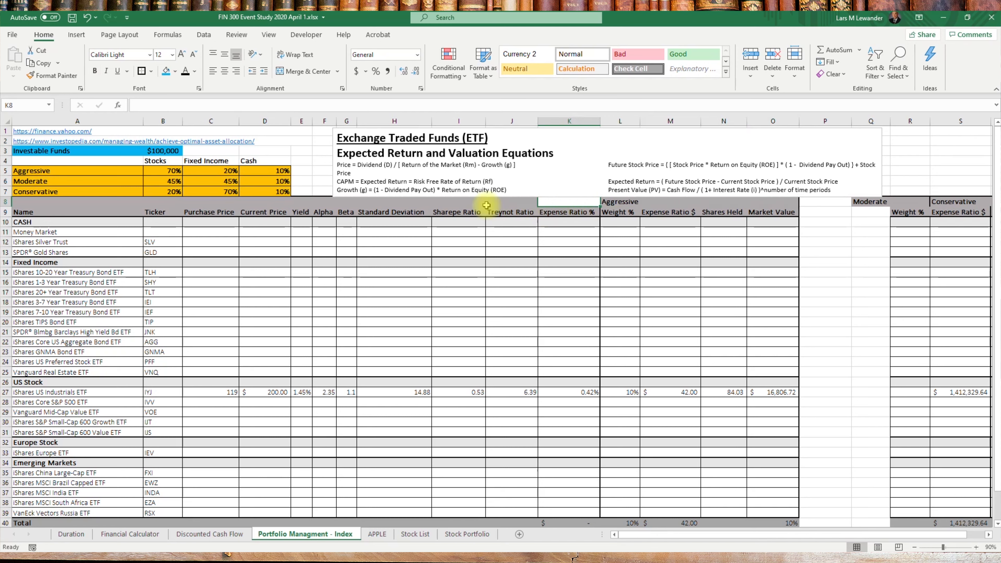
click(176, 71)
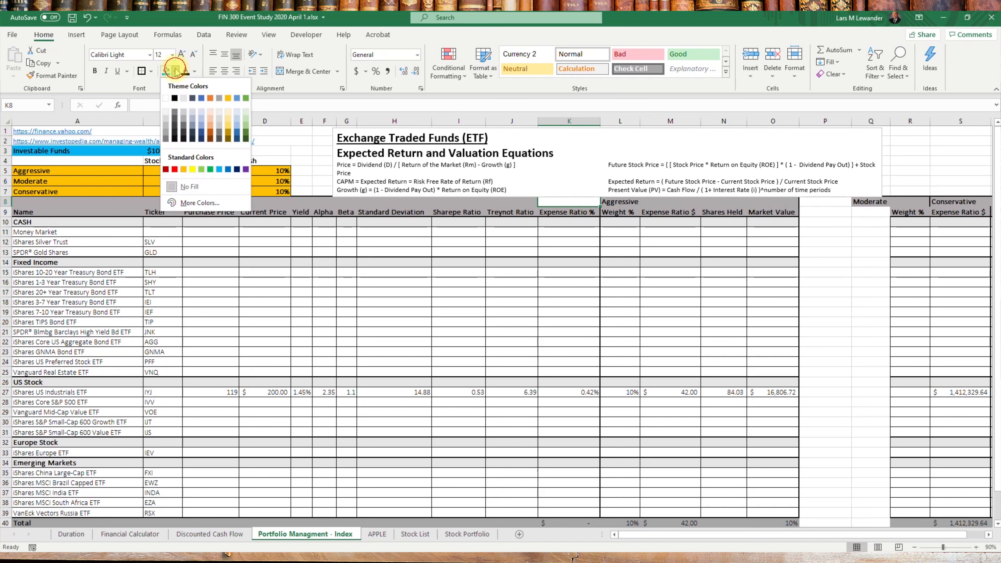
click(185, 120)
drag(623, 201, 772, 202)
click(278, 71)
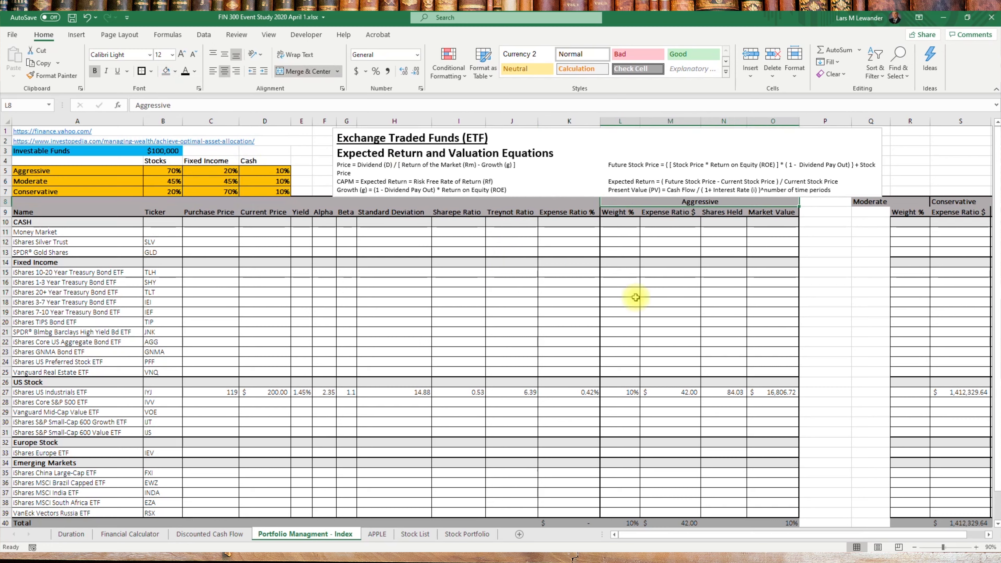
Step: Check the market value in O27 and the expense ratio formula in M27 for the iShares US Industrials ETF
click(670, 302)
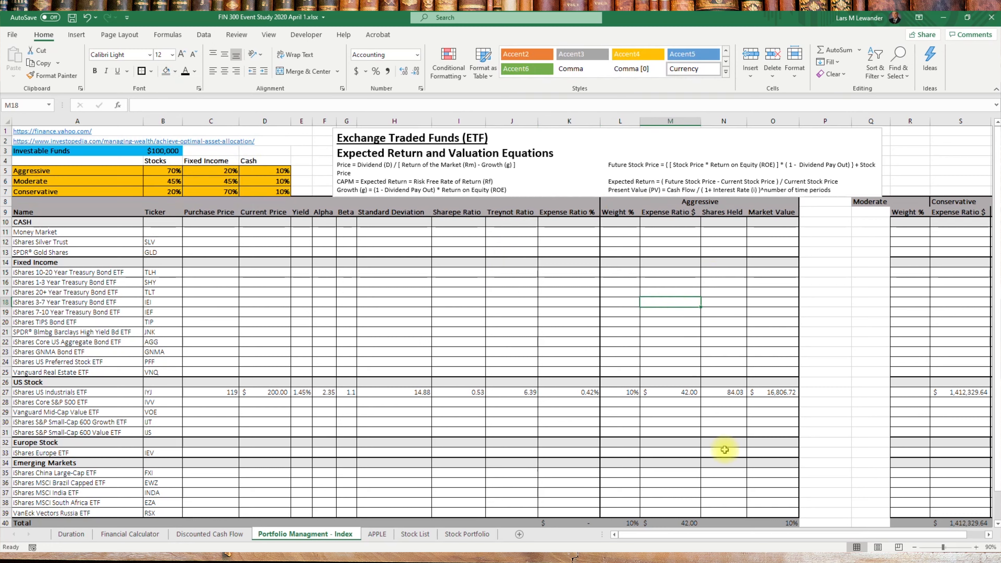
click(777, 392)
click(631, 392)
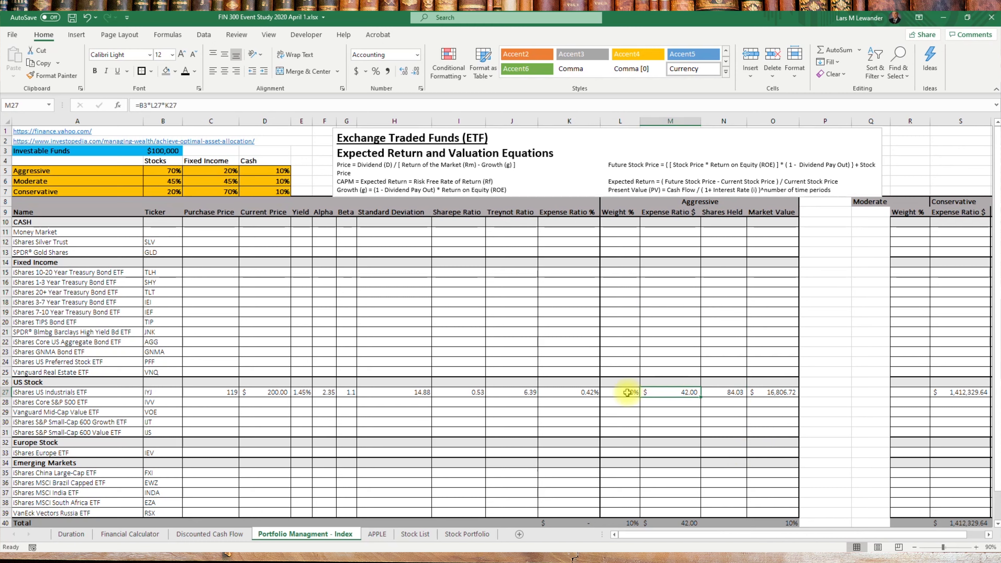
click(584, 449)
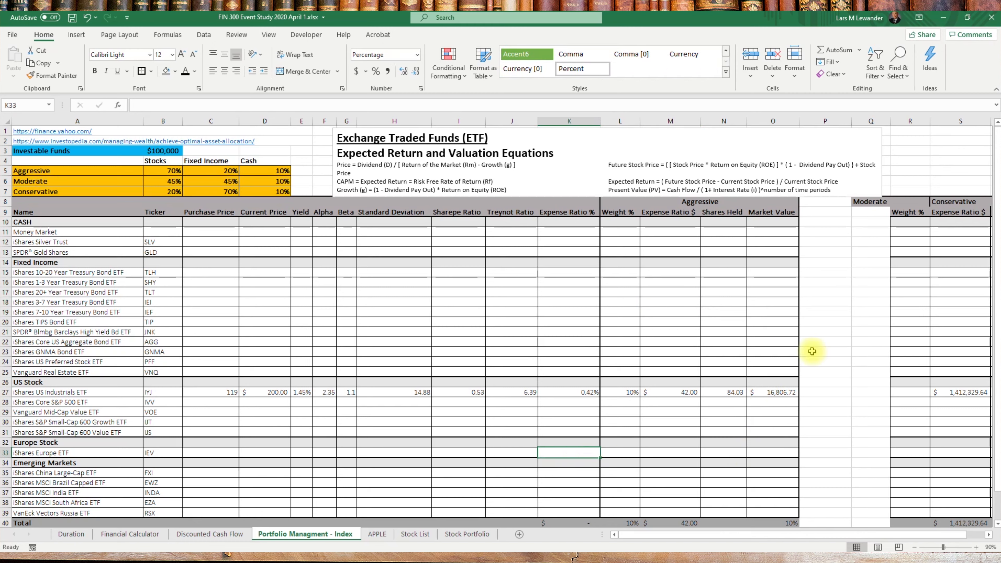
Step: Move the Moderate and Conservative headers one column over to R8:U8, above their Weight % and Expense Ratio $ columns
drag(824, 538, 848, 537)
drag(739, 202, 866, 201)
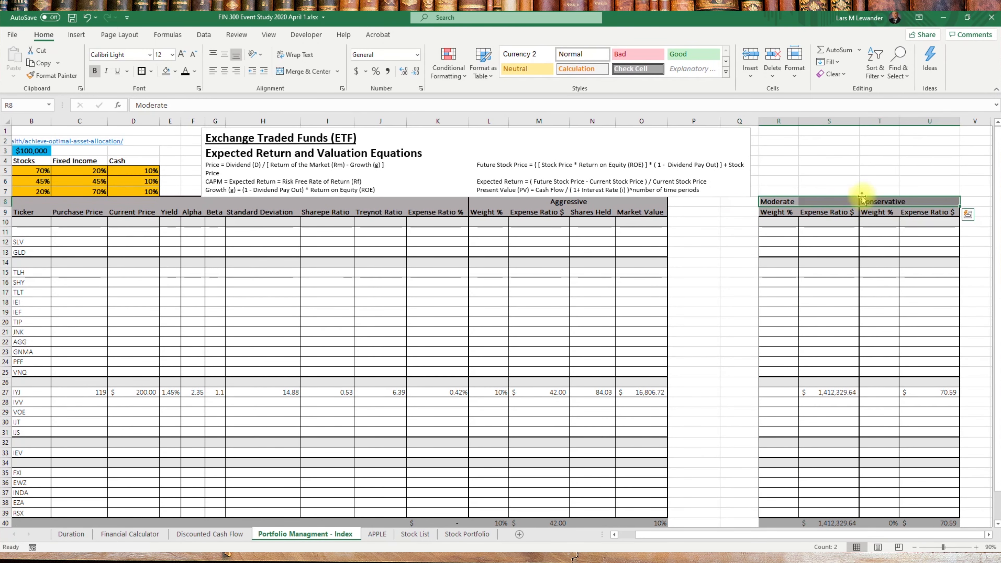
click(693, 273)
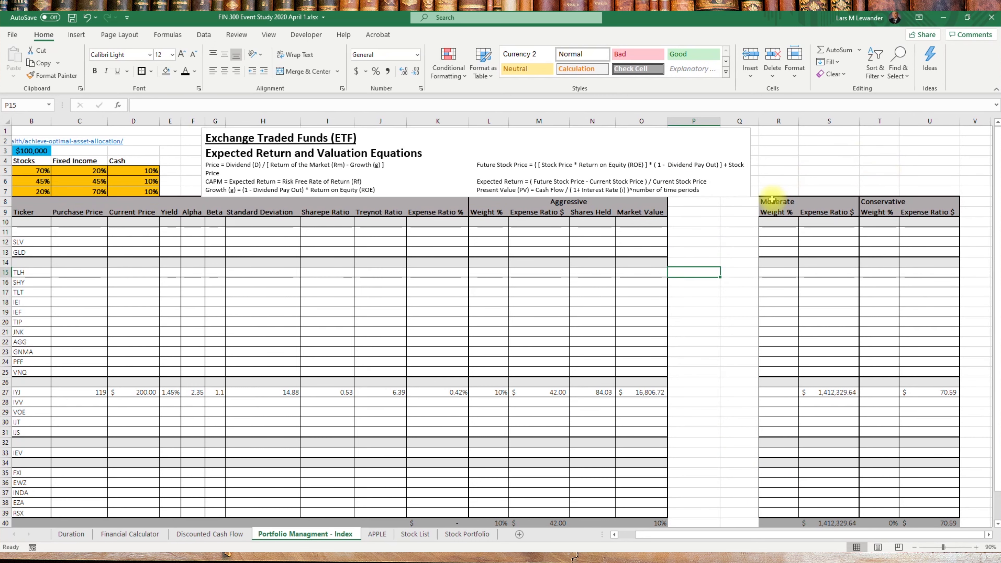
click(906, 201)
Step: Examine the Aggressive block L8:O40 and compare it with the Moderate and Conservative sections
scroll(683, 494, down, 1)
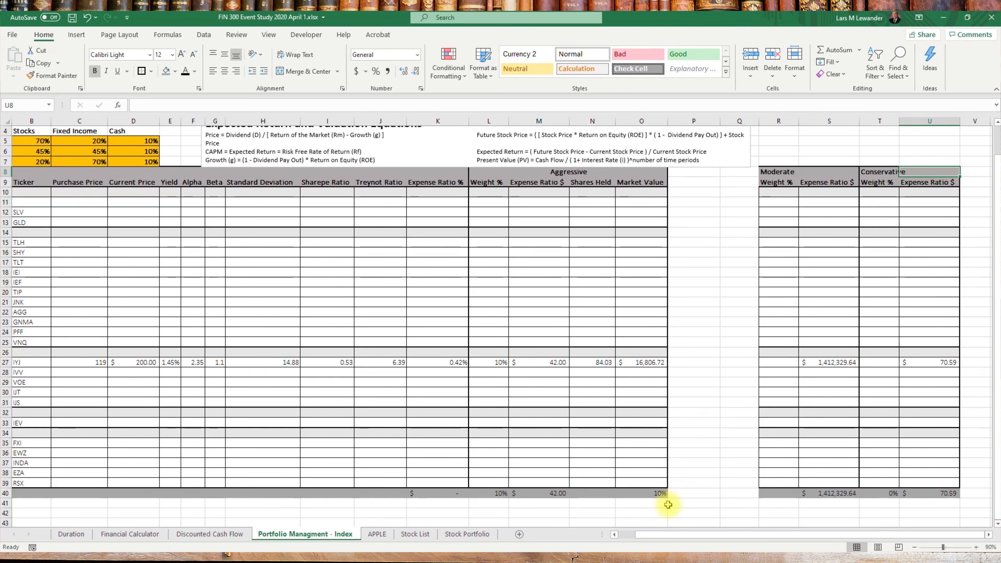
drag(662, 494, 478, 174)
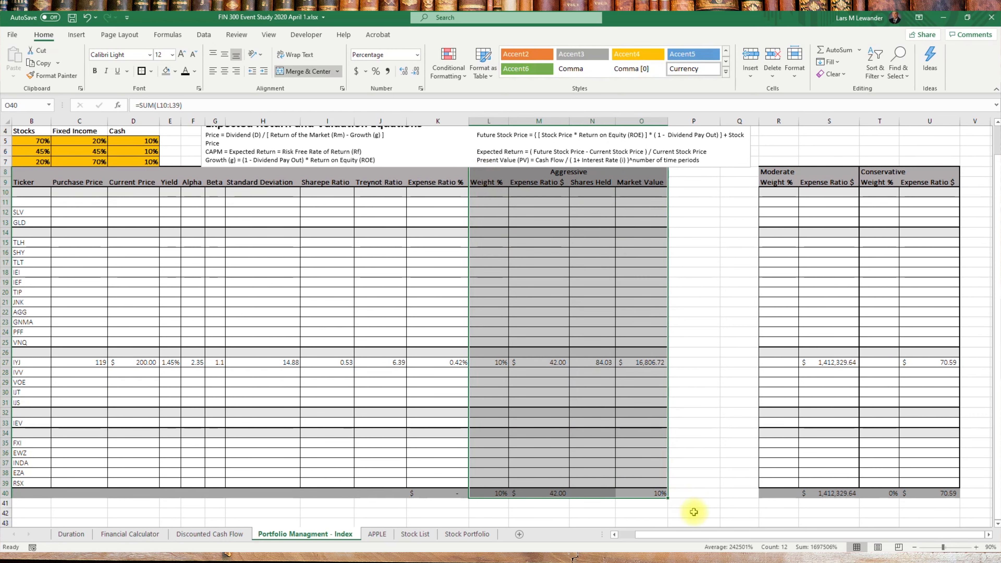
scroll(695, 511, up, 1)
drag(700, 534, 635, 531)
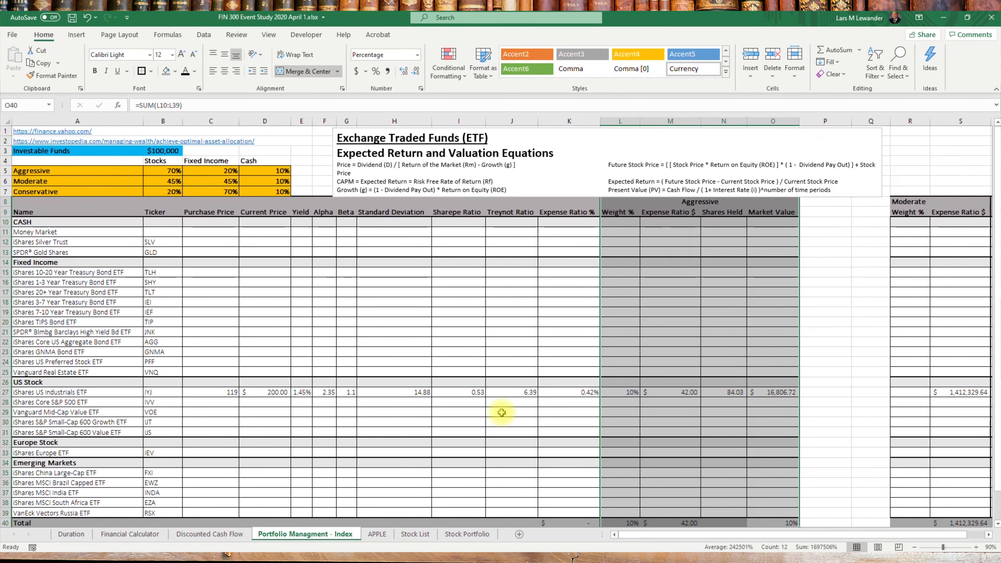
click(210, 205)
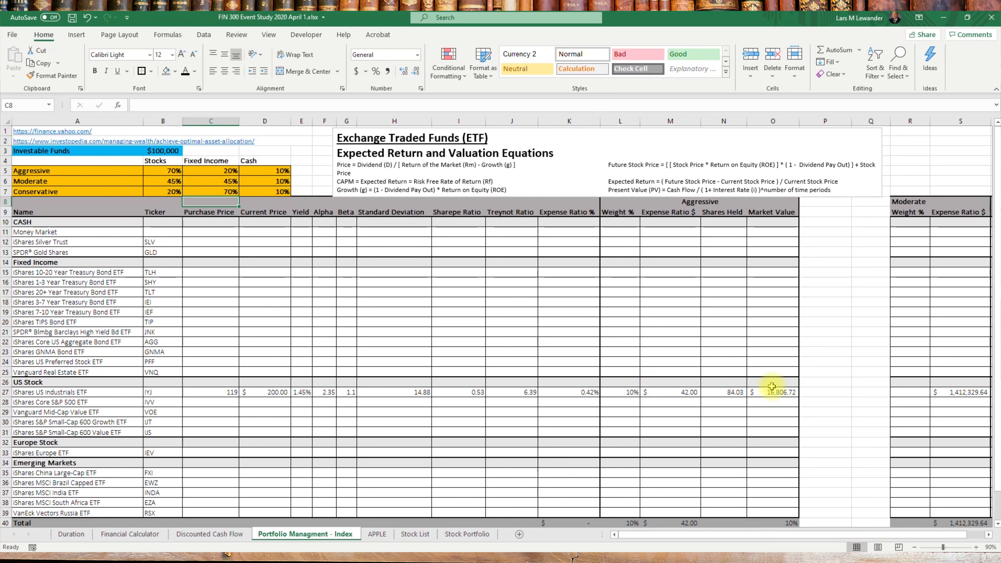
scroll(800, 427, down, 2)
scroll(794, 434, up, 2)
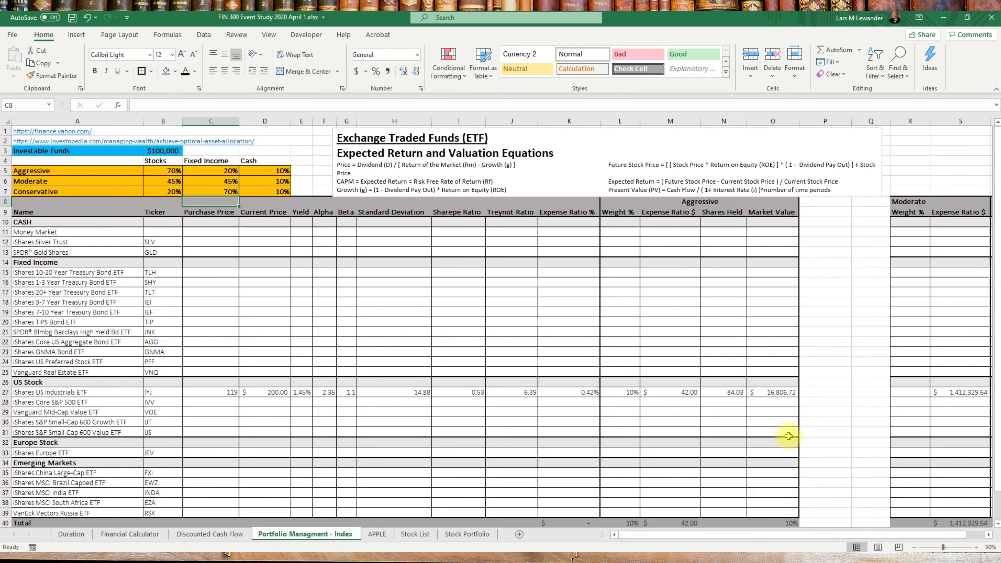
scroll(788, 434, down, 1)
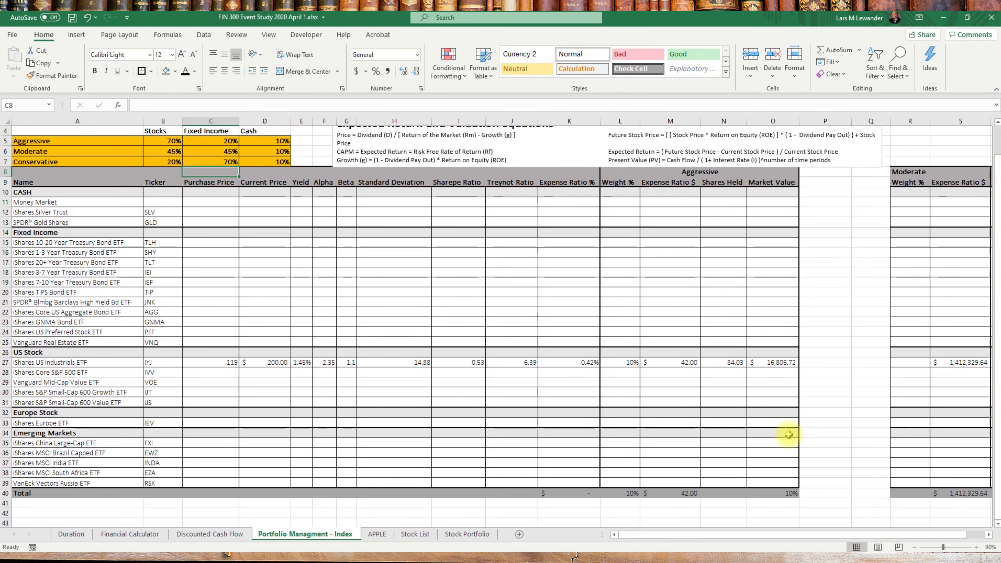
Step: Clear the existing totals in K40:O40 of the Total row
click(792, 494)
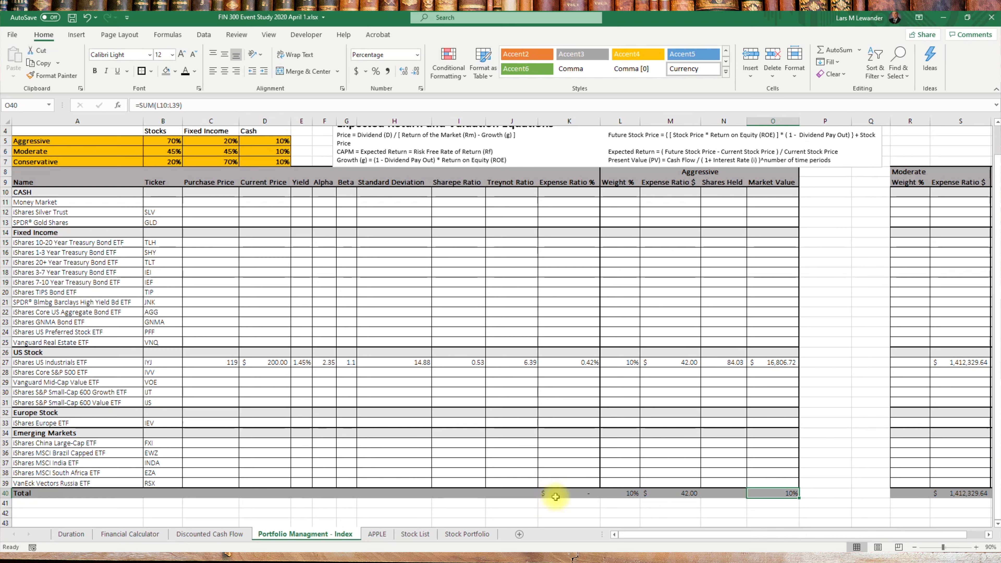
drag(552, 494, 768, 494)
key(Delete)
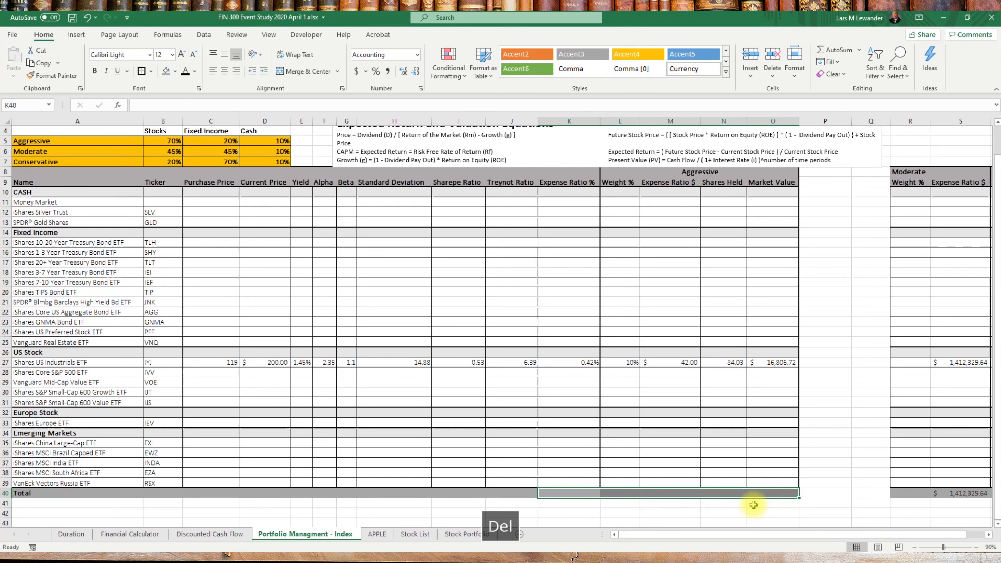
Step: Total the Aggressive market values in O40 with =SUM(O10:O39)
click(769, 495)
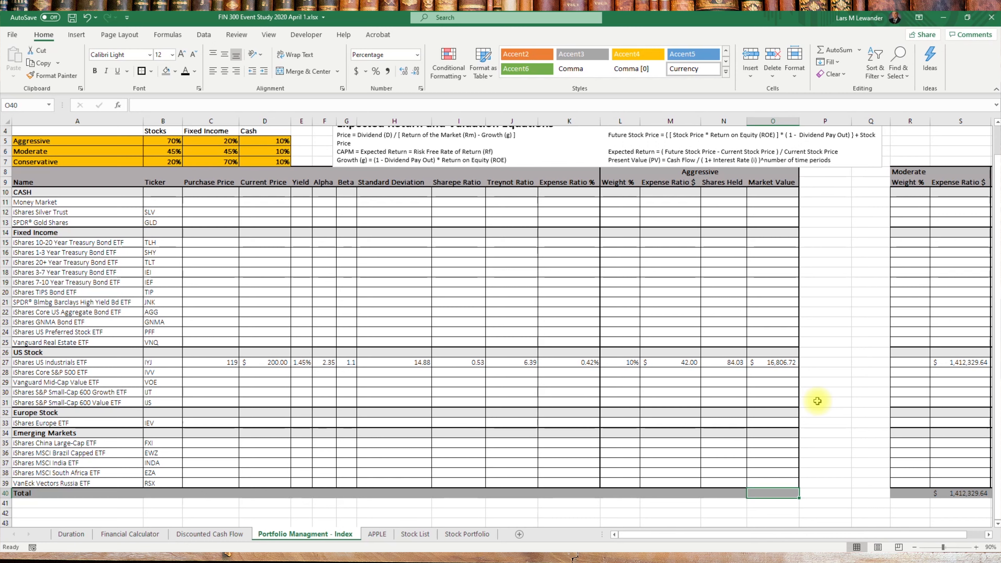
text(=sum)
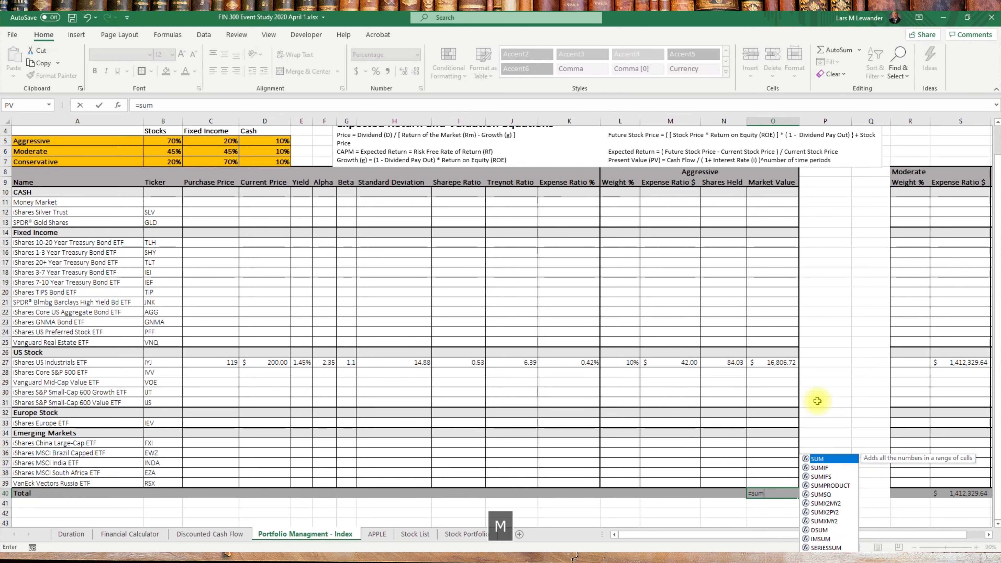
text(()
drag(770, 190, 771, 481)
key(Return)
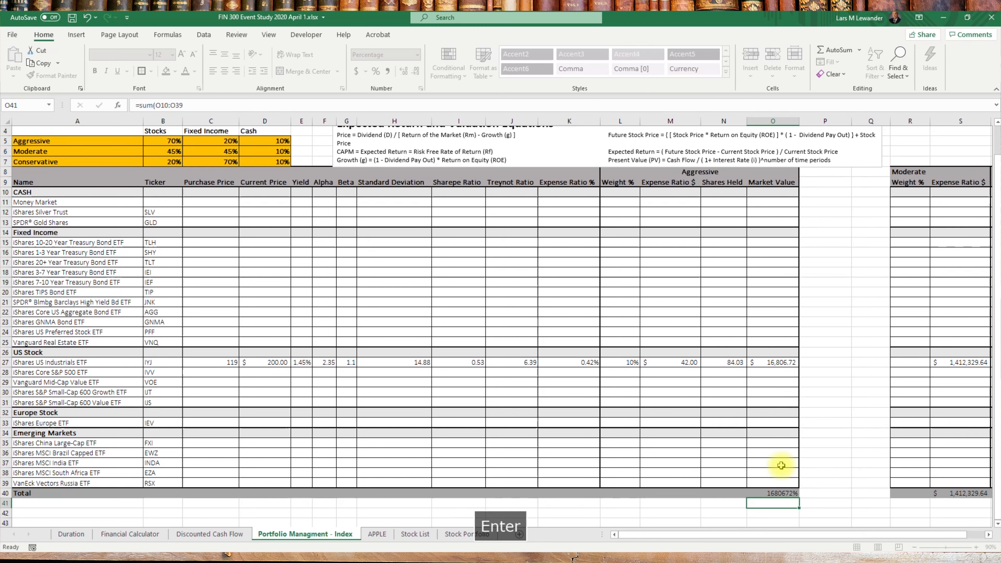
Step: Format the market value total in O40 as Currency with $, two decimal places and negatives in red parentheses
click(760, 506)
click(773, 493)
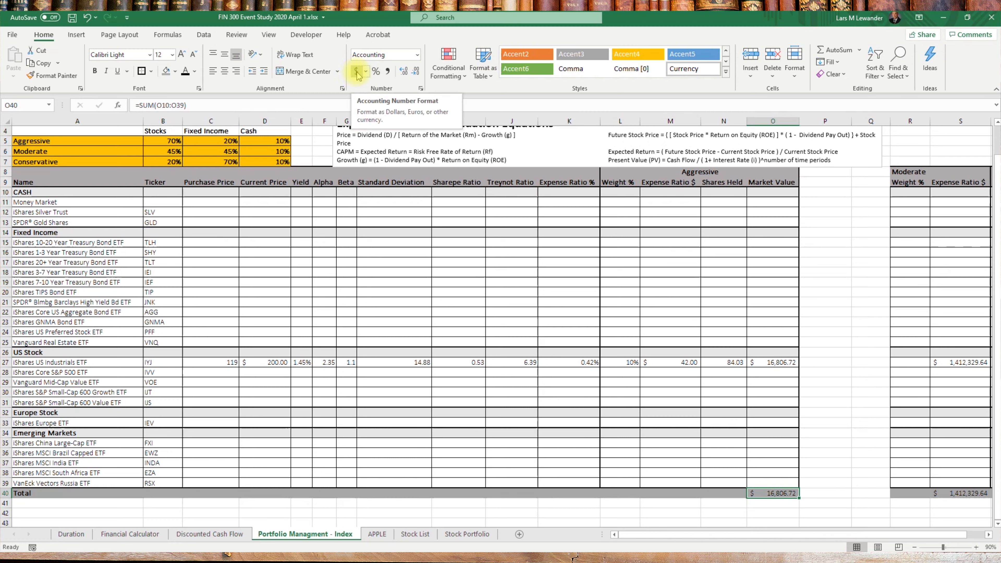
right_click(771, 495)
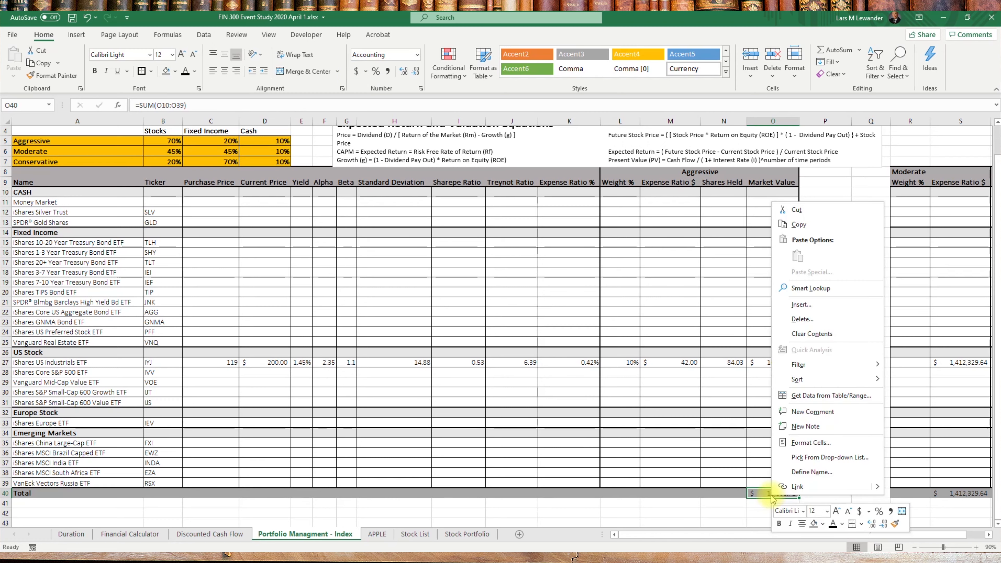
click(814, 442)
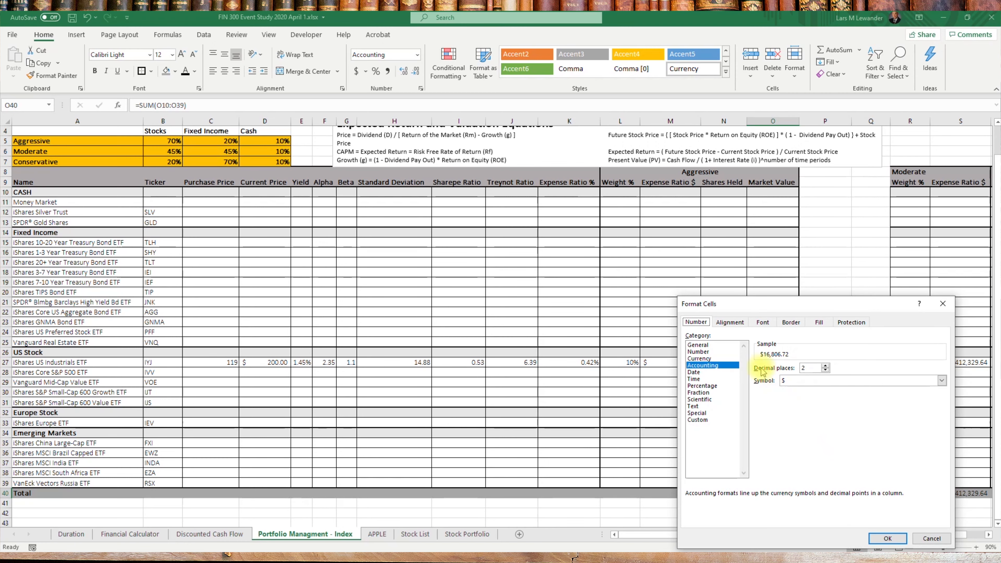
click(703, 359)
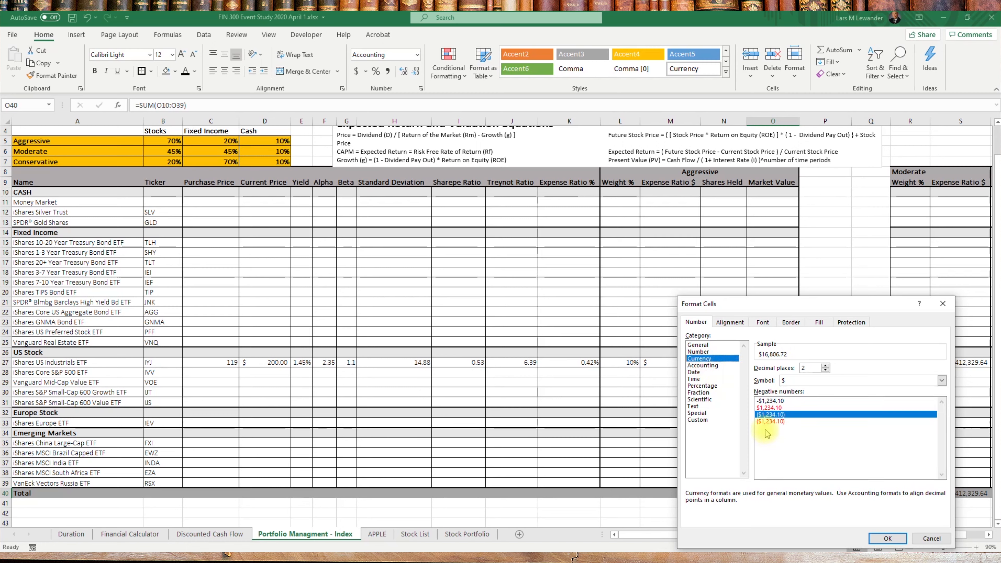
click(771, 421)
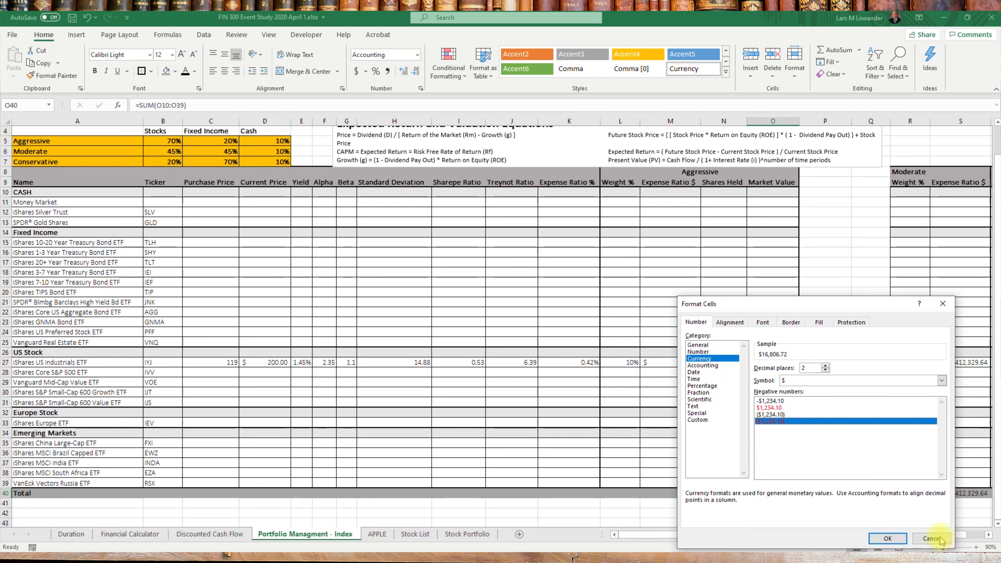
drag(845, 309, 786, 246)
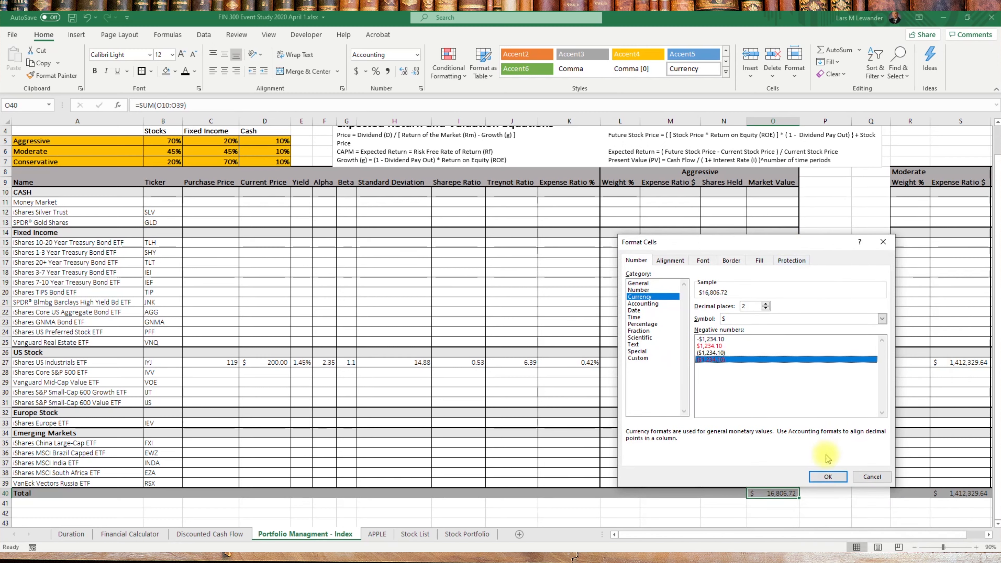
click(826, 477)
scroll(941, 547, up, 1)
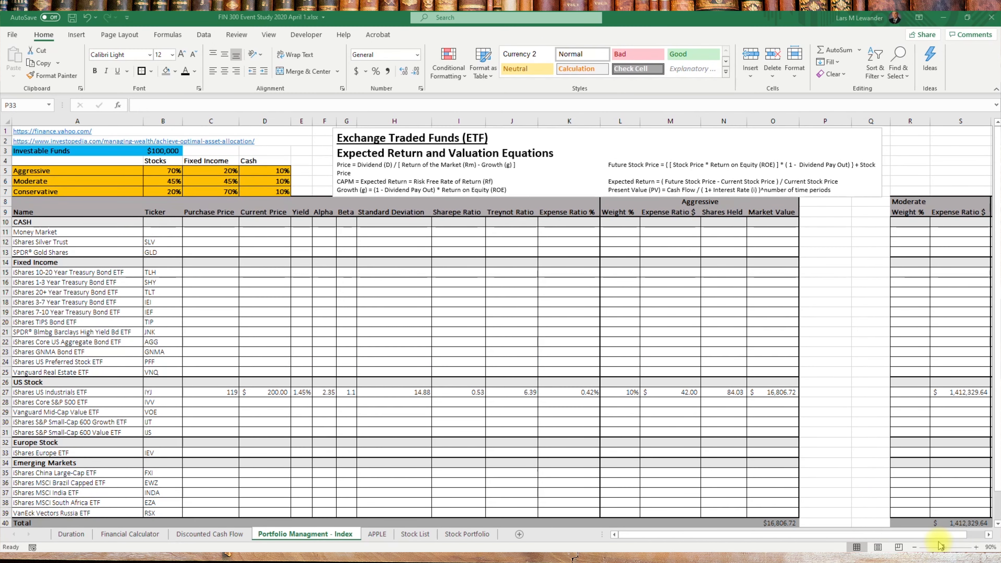